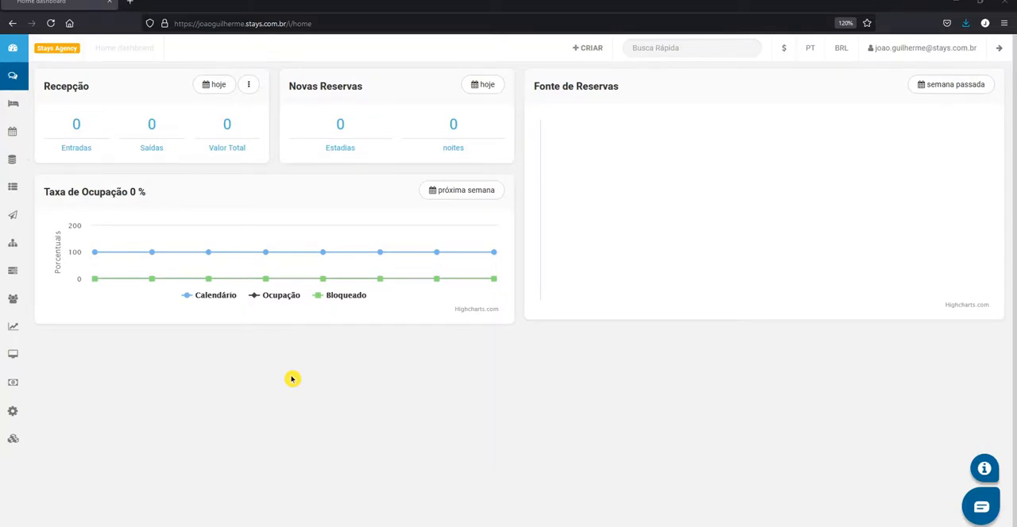
Start creating a new independent listing from the accommodations page
{"action": "left_click", "coordinate": [25, 108]}
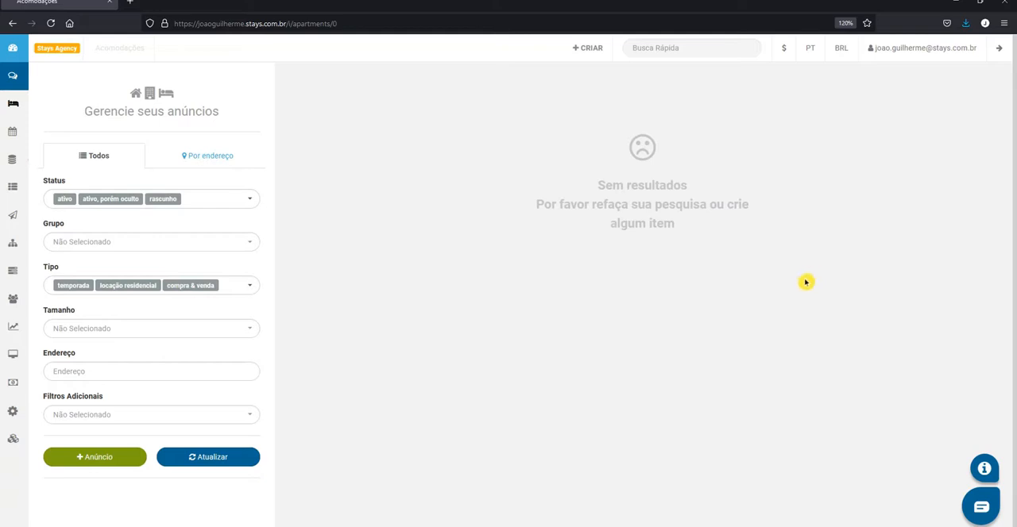
{"action": "left_click", "coordinate": [95, 461]}
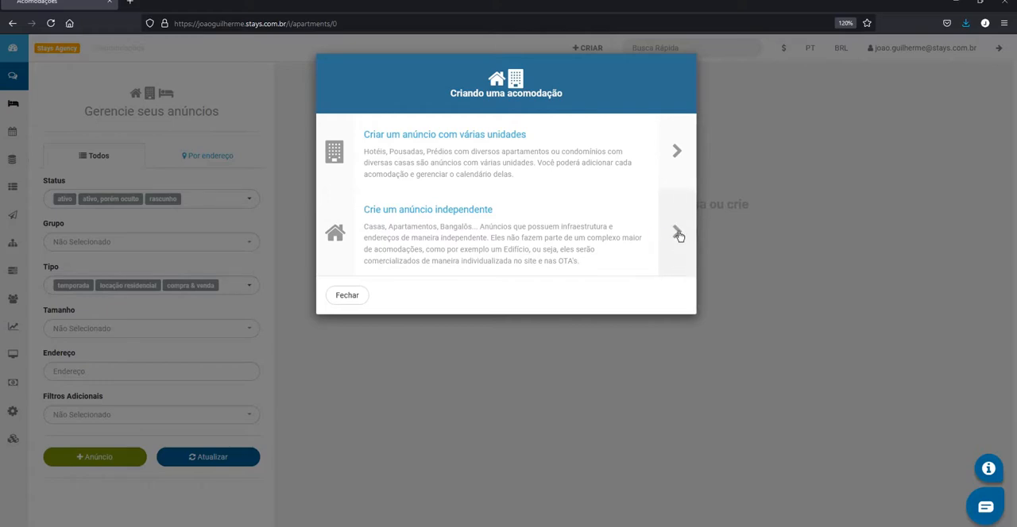
{"action": "left_click", "coordinate": [663, 255]}
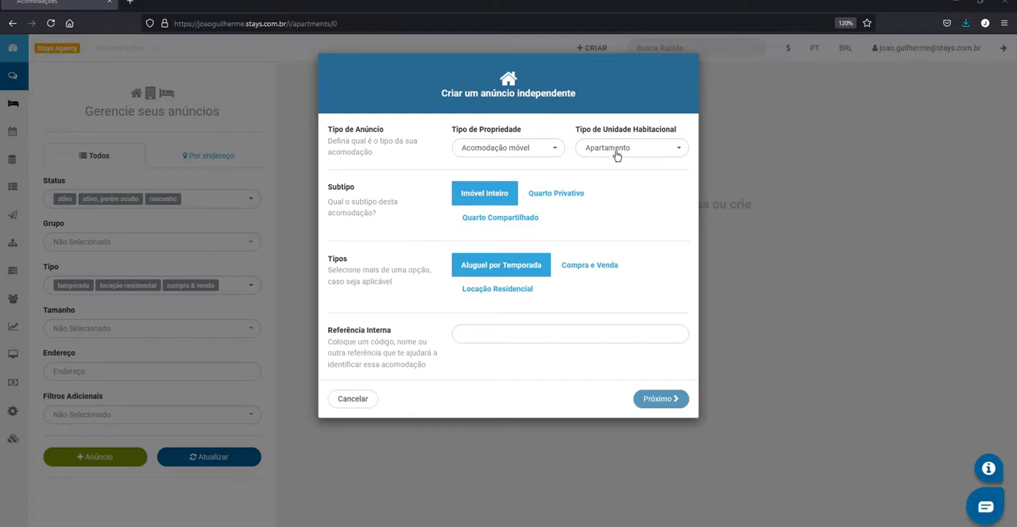
Set the property type to Apartamento and keep Apartamento as the housing unit type
{"action": "left_click", "coordinate": [550, 157]}
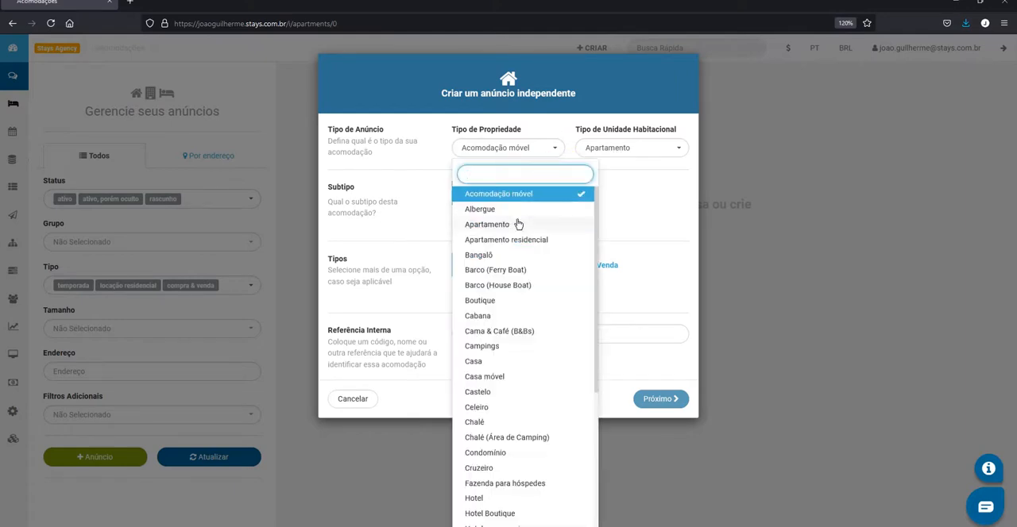
{"action": "scroll", "coordinate": [532, 306], "scroll_direction": "down", "scroll_amount": 1}
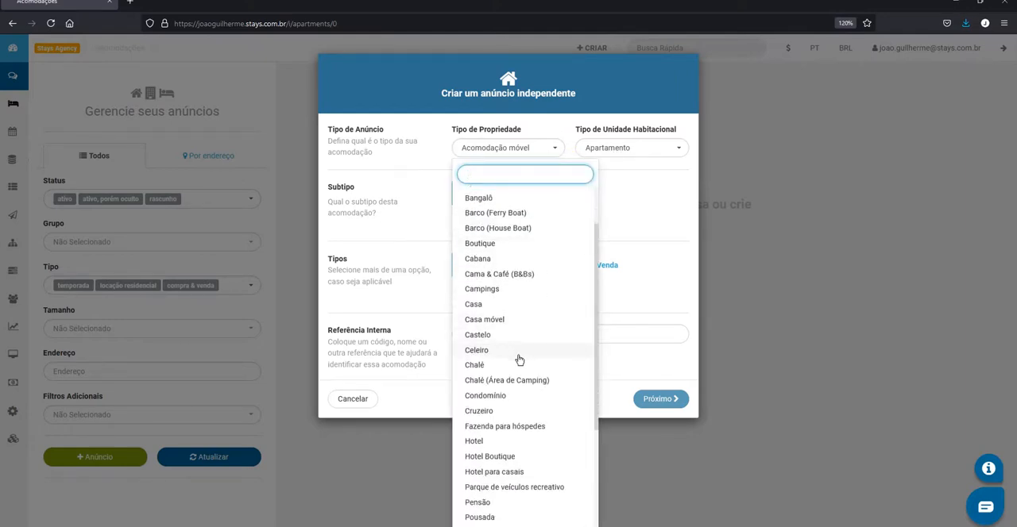
{"action": "scroll", "coordinate": [522, 373], "scroll_direction": "down", "scroll_amount": 1}
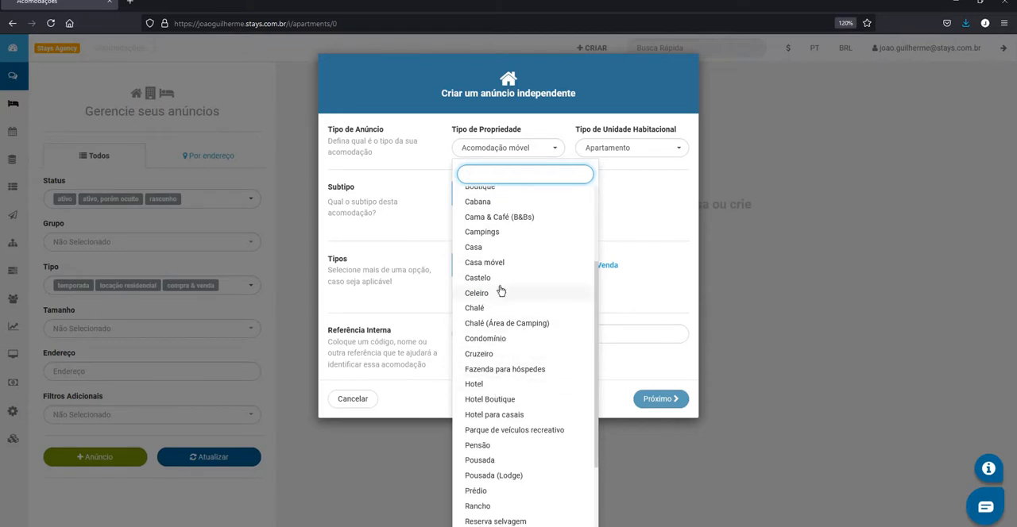
{"action": "scroll", "coordinate": [499, 361], "scroll_direction": "down", "scroll_amount": 2}
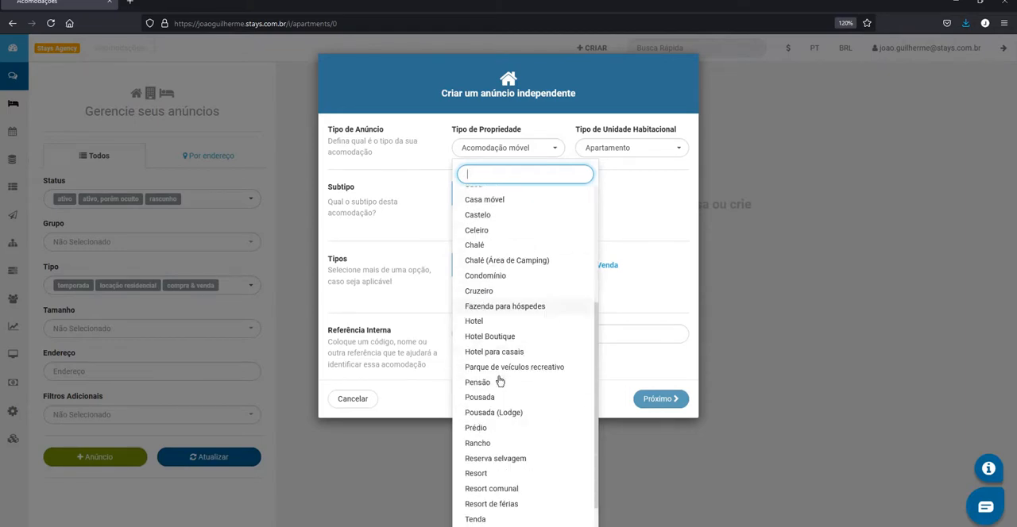
{"action": "scroll", "coordinate": [548, 330], "scroll_direction": "up", "scroll_amount": 4}
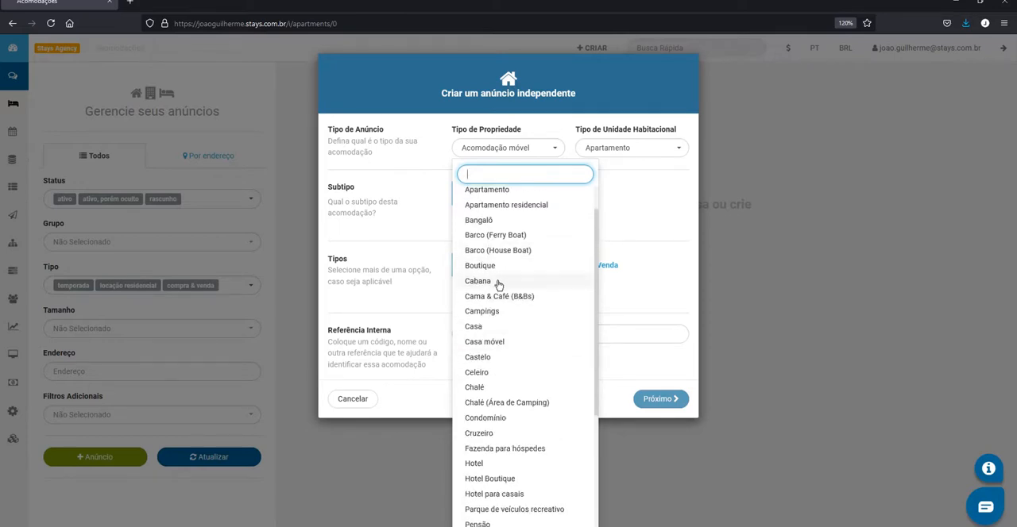
{"action": "scroll", "coordinate": [485, 210], "scroll_direction": "up", "scroll_amount": 1}
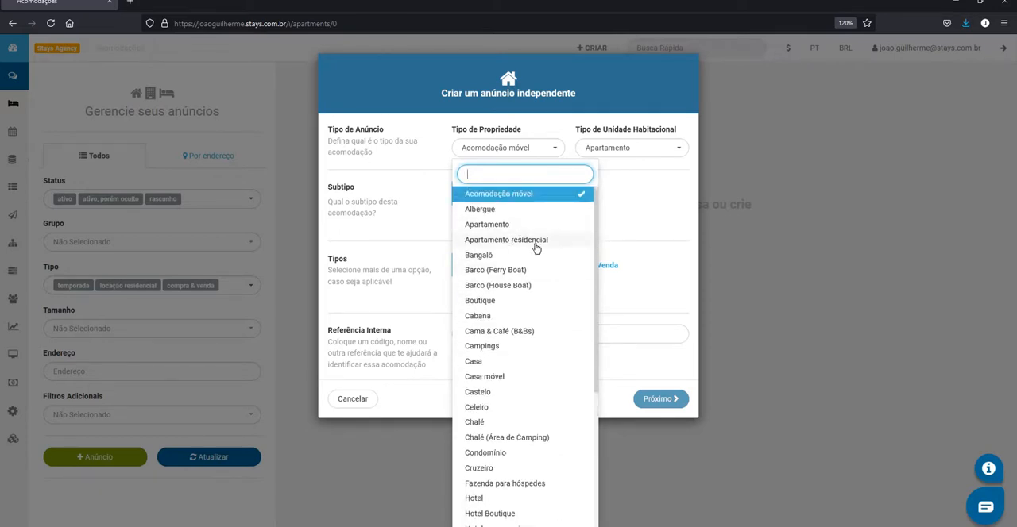
{"action": "left_click", "coordinate": [503, 228]}
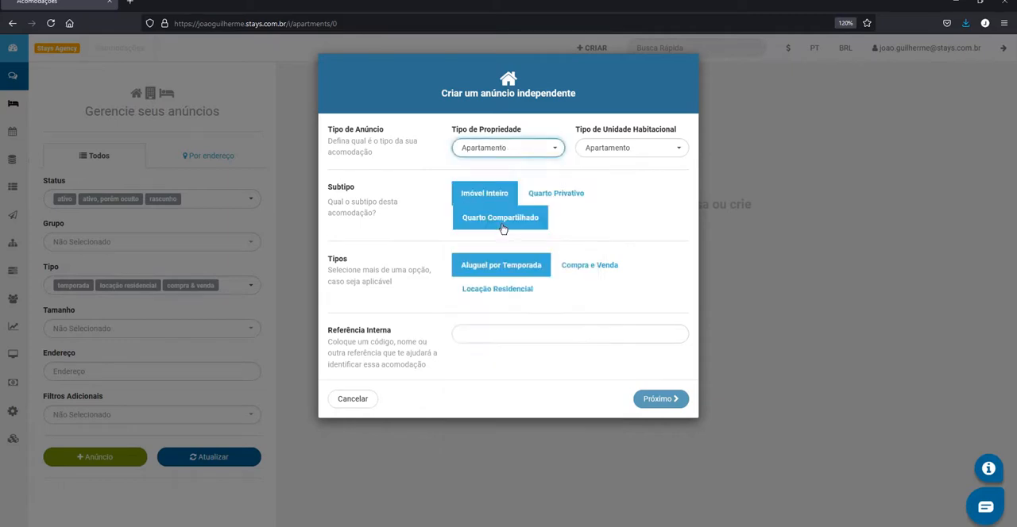
{"action": "left_click", "coordinate": [601, 153]}
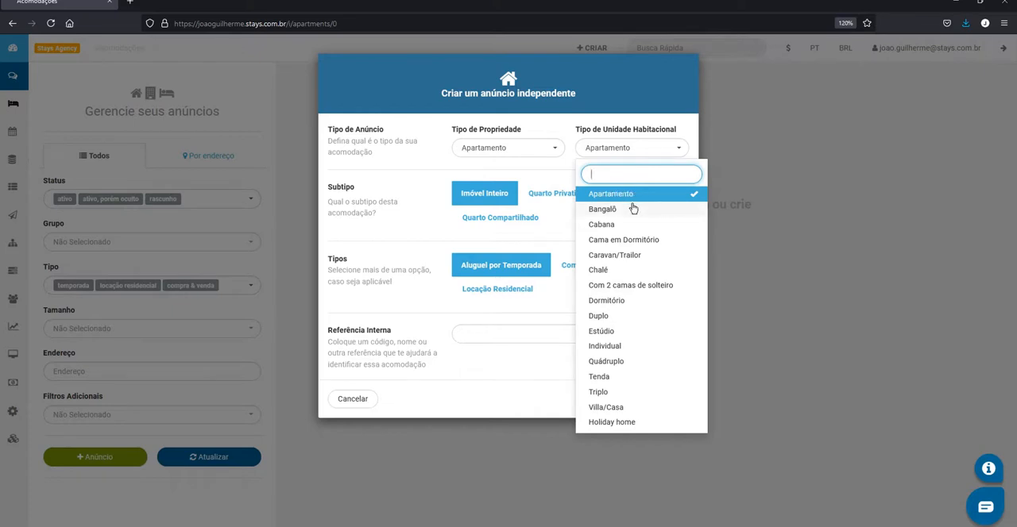
{"action": "left_click", "coordinate": [637, 147]}
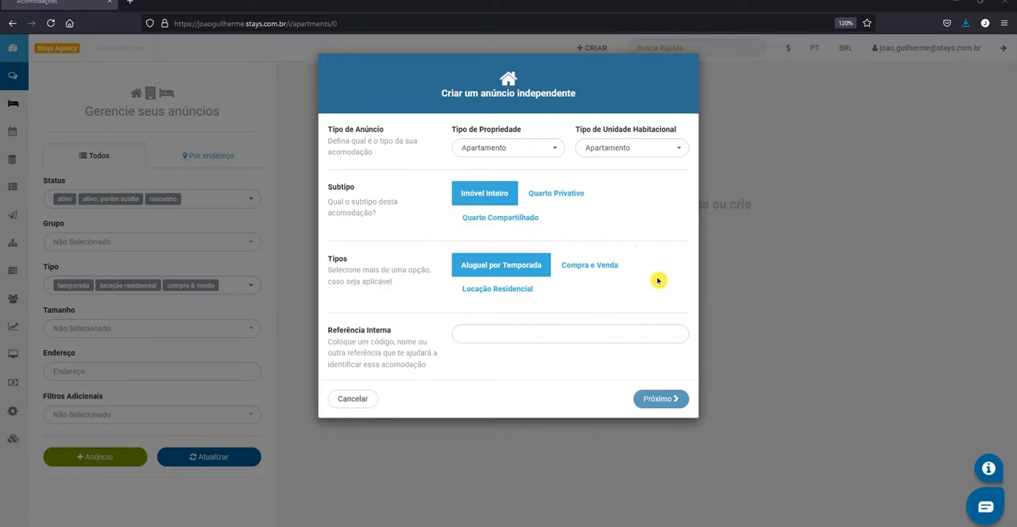
{"action": "left_click", "coordinate": [577, 267]}
{"action": "left_click", "coordinate": [513, 302]}
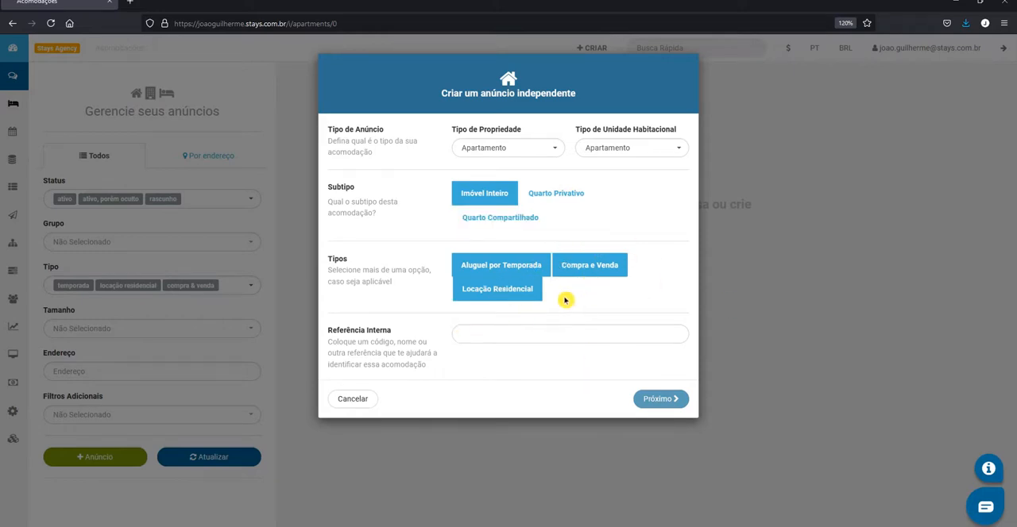
{"action": "left_click", "coordinate": [509, 299]}
{"action": "left_click", "coordinate": [593, 275]}
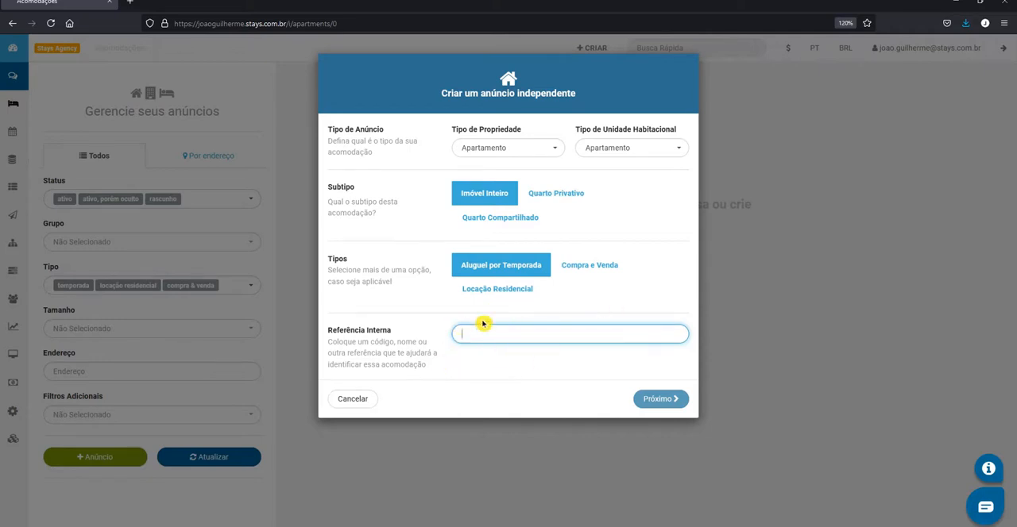
Enter "Apartamento implementacao" as the internal reference and proceed to create the listing
{"action": "type", "text": "Apartamento implementacao"}
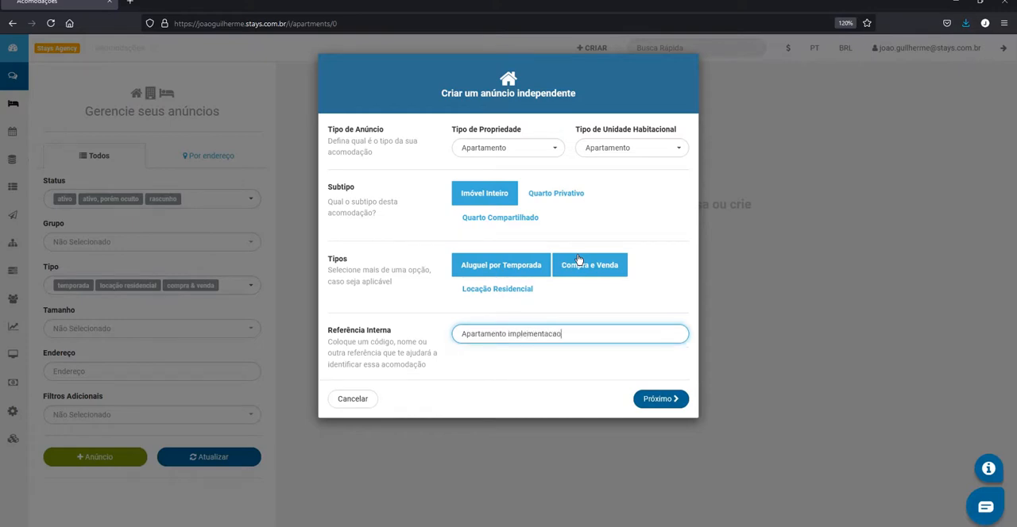
{"action": "left_click", "coordinate": [650, 398]}
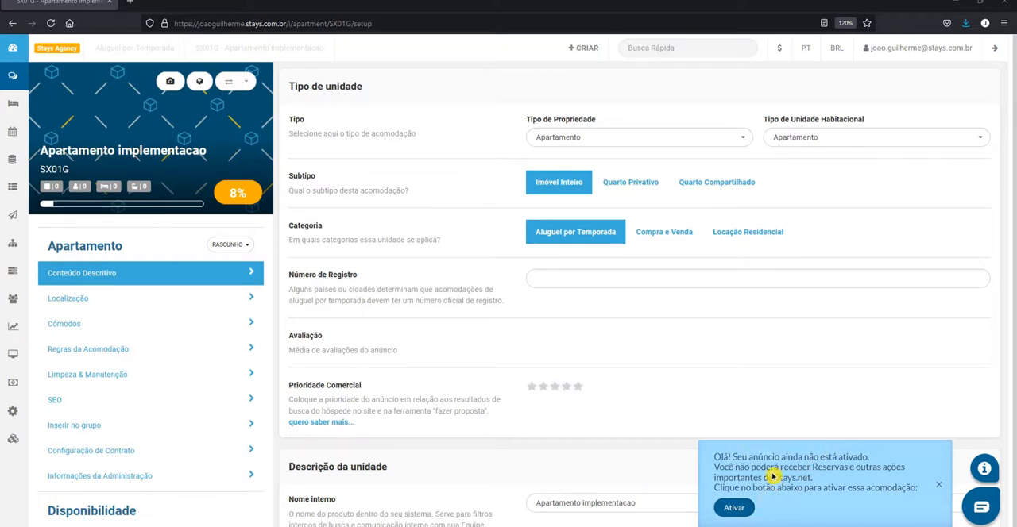
Check the status options available for the draft listing and dismiss the activation notice
{"action": "left_click", "coordinate": [241, 247]}
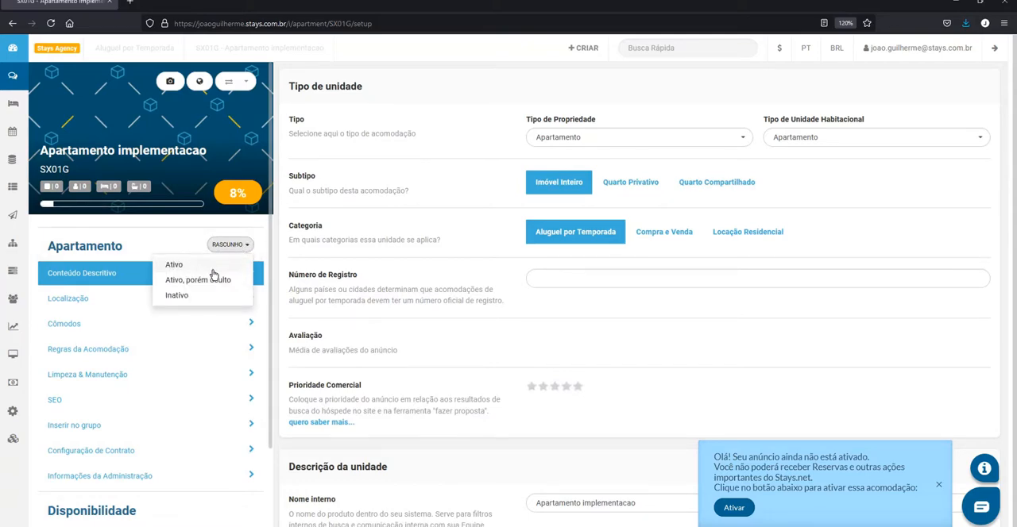
{"action": "left_click", "coordinate": [224, 245]}
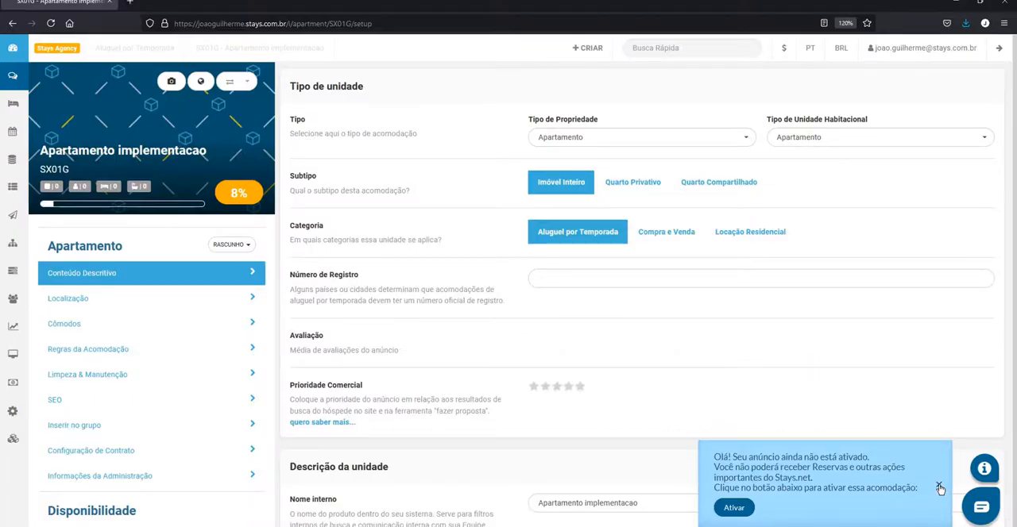
{"action": "left_click", "coordinate": [938, 486]}
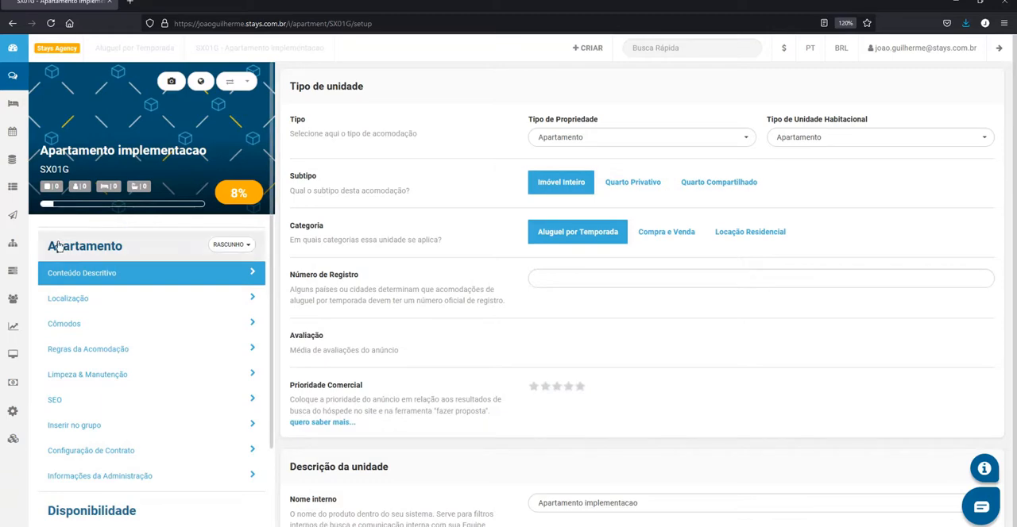
Examine the listing's setup sections, expanding and collapsing the Apartamento and Disponibilidade groups
{"action": "scroll", "coordinate": [90, 258], "scroll_direction": "down", "scroll_amount": 1}
{"action": "scroll", "coordinate": [103, 257], "scroll_direction": "down", "scroll_amount": 1}
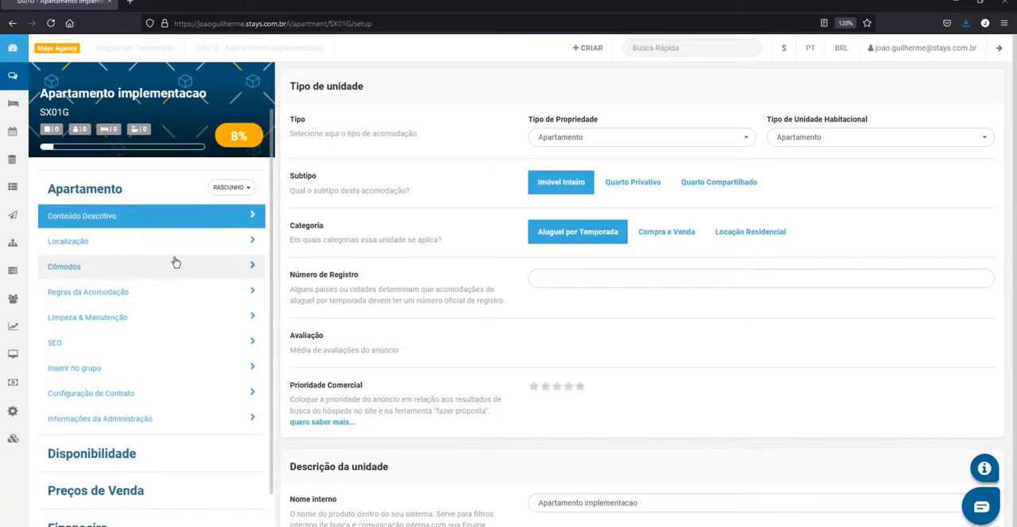
{"action": "scroll", "coordinate": [180, 239], "scroll_direction": "down", "scroll_amount": 2}
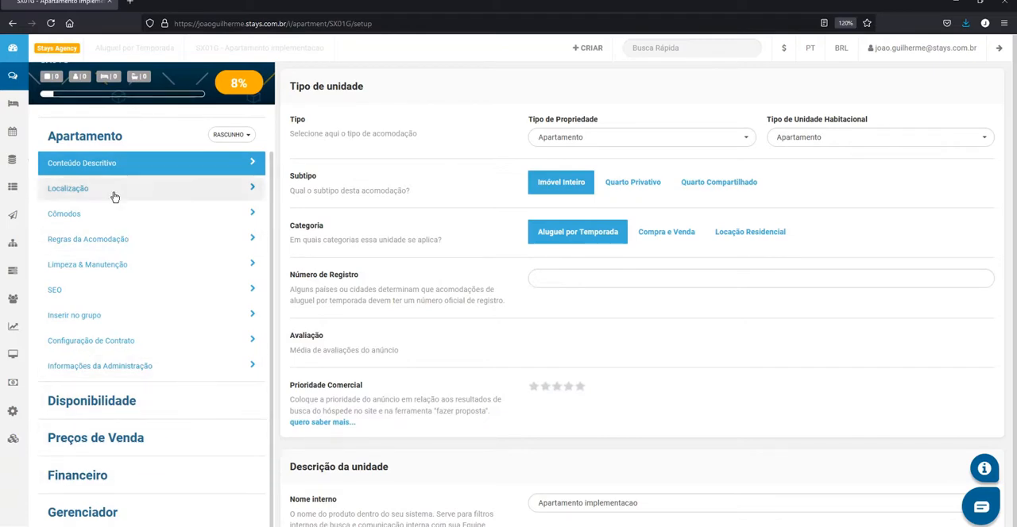
{"action": "left_click", "coordinate": [99, 140]}
{"action": "left_click", "coordinate": [105, 144]}
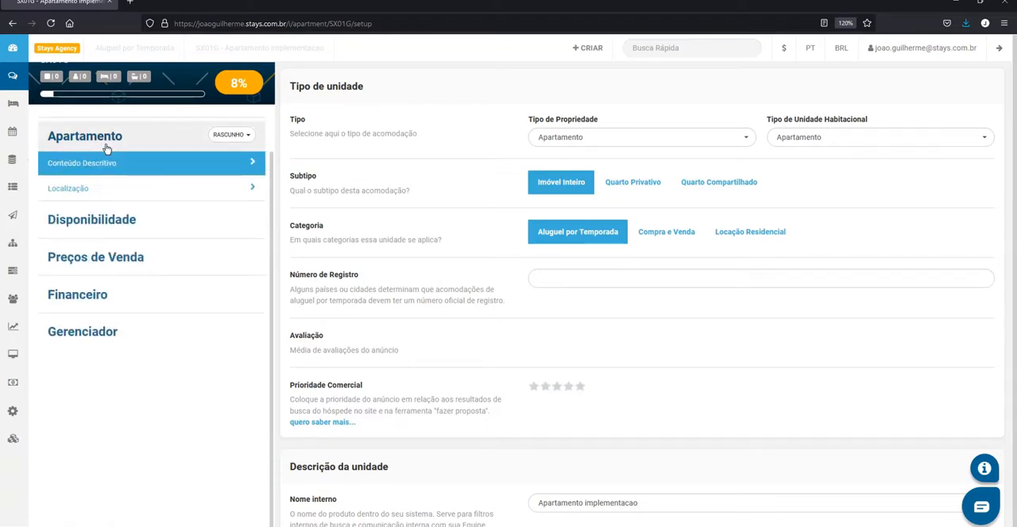
{"action": "left_click", "coordinate": [106, 143]}
{"action": "left_click", "coordinate": [104, 140]}
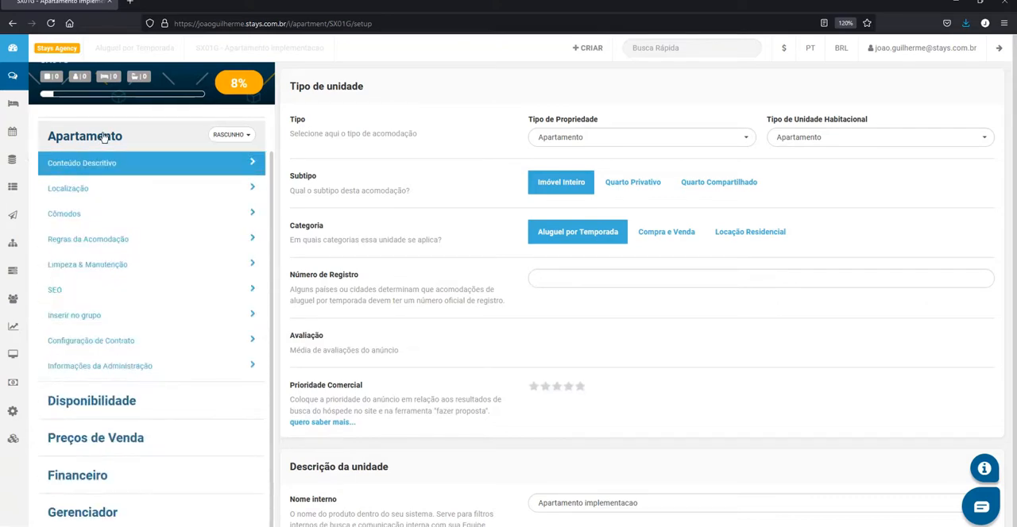
{"action": "left_click", "coordinate": [78, 148]}
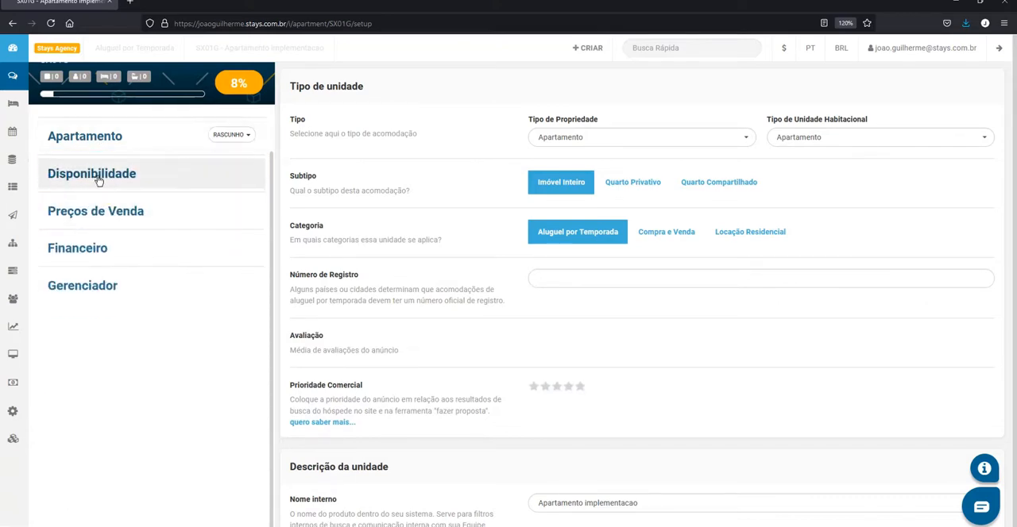
{"action": "left_click", "coordinate": [97, 176]}
{"action": "left_click", "coordinate": [119, 172]}
{"action": "left_click", "coordinate": [104, 143]}
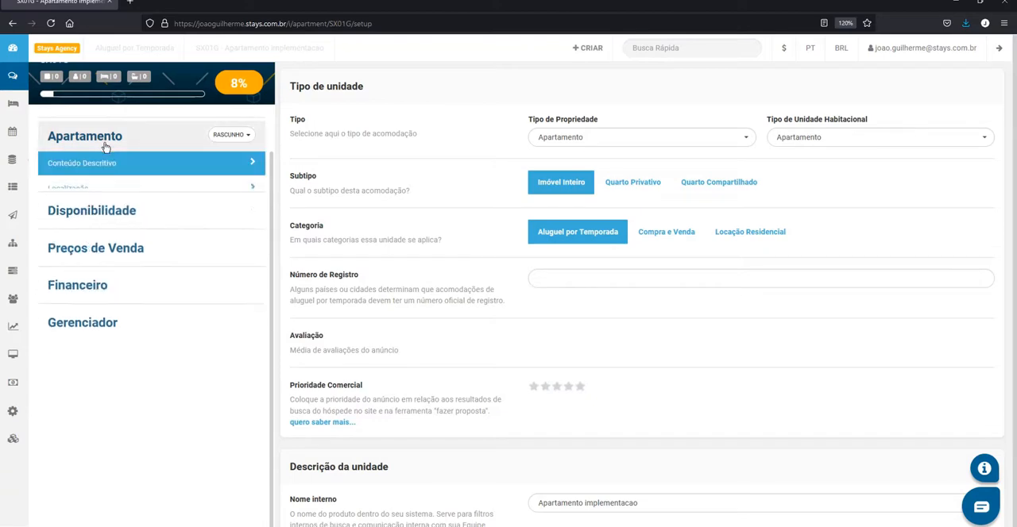
{"action": "scroll", "coordinate": [147, 190], "scroll_direction": "up", "scroll_amount": 2}
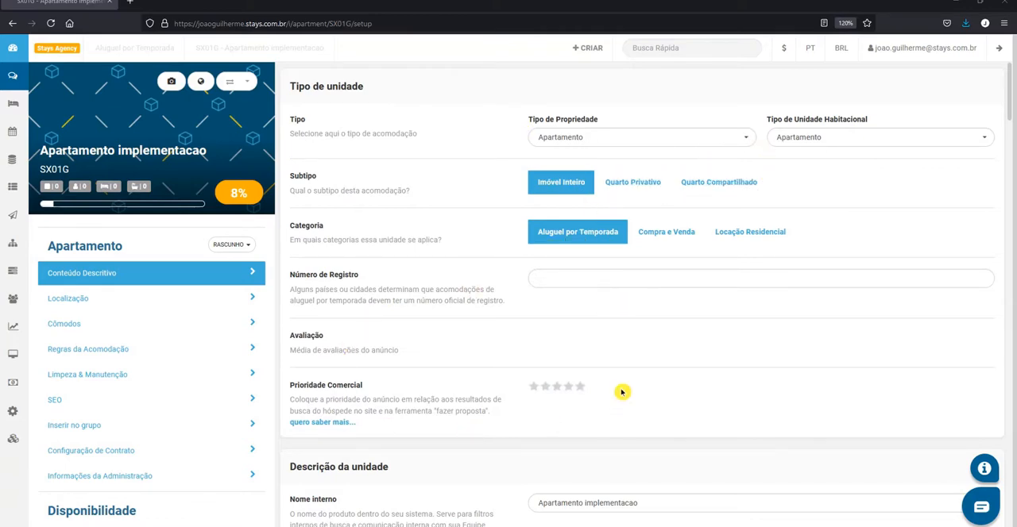
Review the registration number and commercial priority fields under Tipo de unidade, along with the listing's name in the header
{"action": "left_click", "coordinate": [578, 273]}
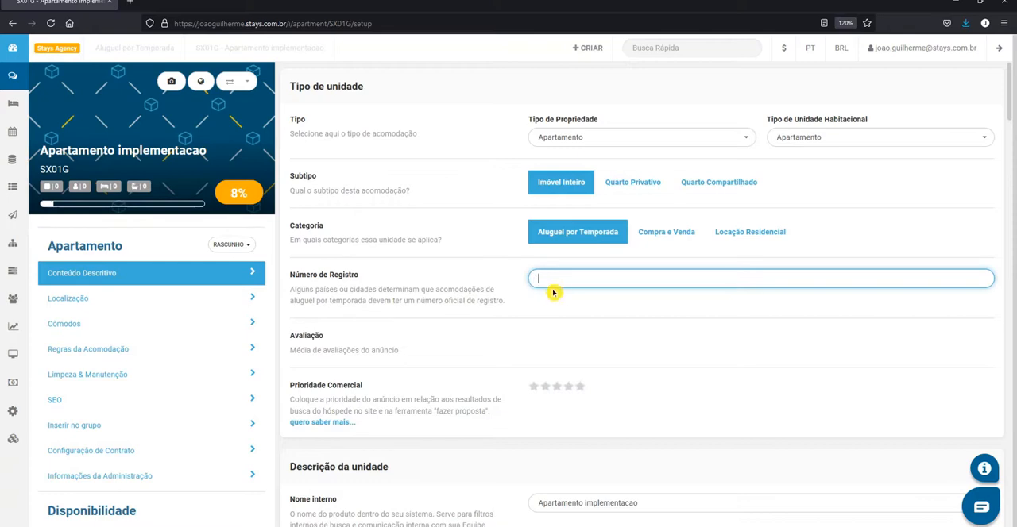
{"action": "left_click", "coordinate": [590, 306]}
{"action": "scroll", "coordinate": [546, 305], "scroll_direction": "down", "scroll_amount": 1}
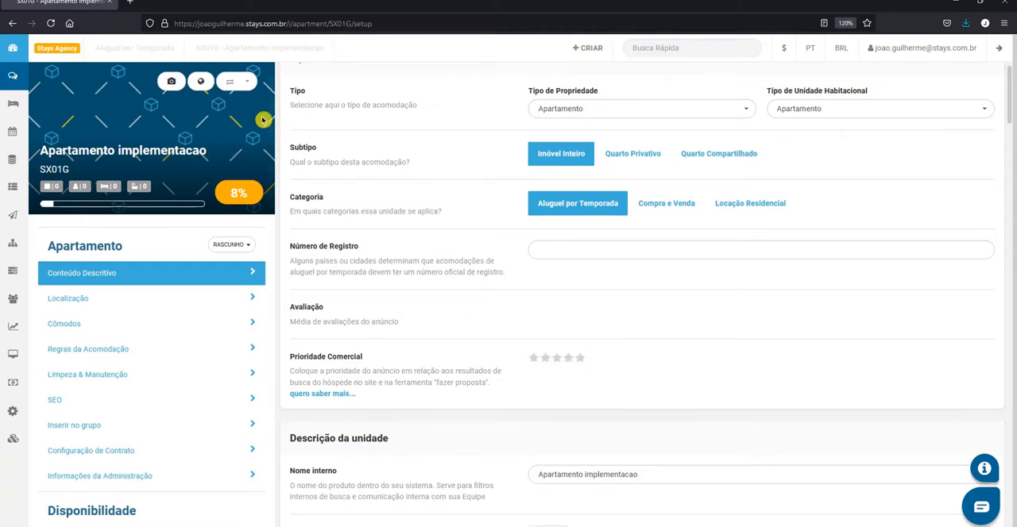
{"action": "left_click_drag", "start_coordinate": [213, 152], "coordinate": [49, 155]}
{"action": "left_click", "coordinate": [119, 133]}
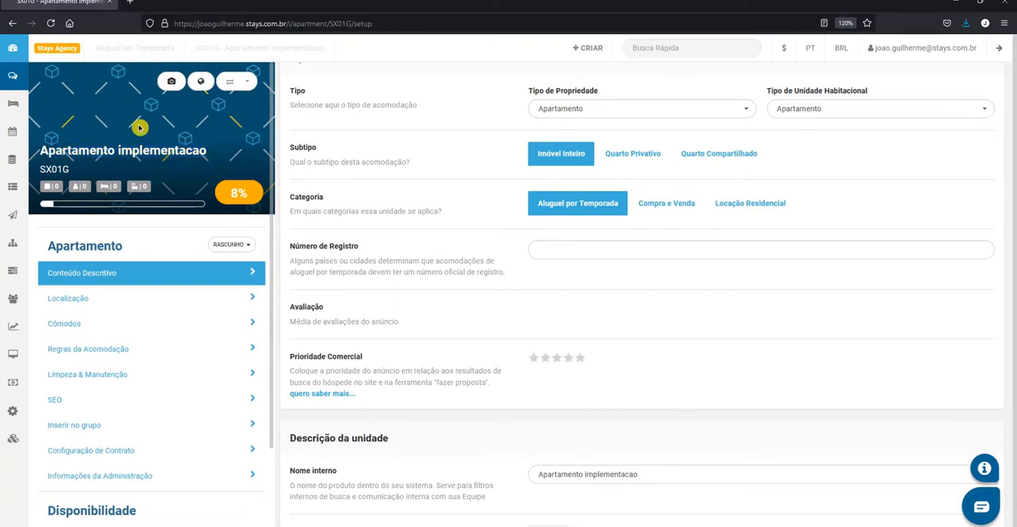
{"action": "scroll", "coordinate": [589, 349], "scroll_direction": "up", "scroll_amount": 1}
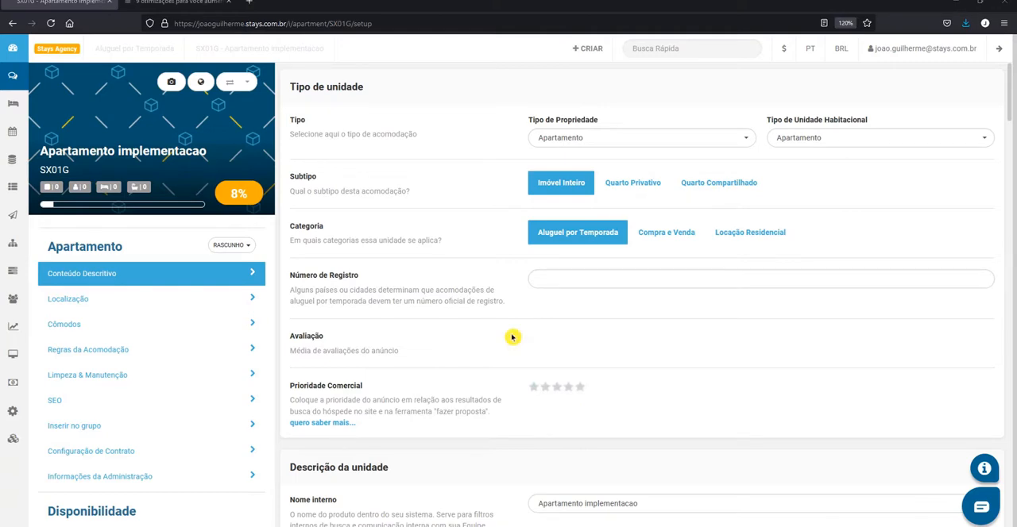
Examine the internal name, listing title and short description fields in the Descrição da unidade section
{"action": "scroll", "coordinate": [512, 337], "scroll_direction": "down", "scroll_amount": 8}
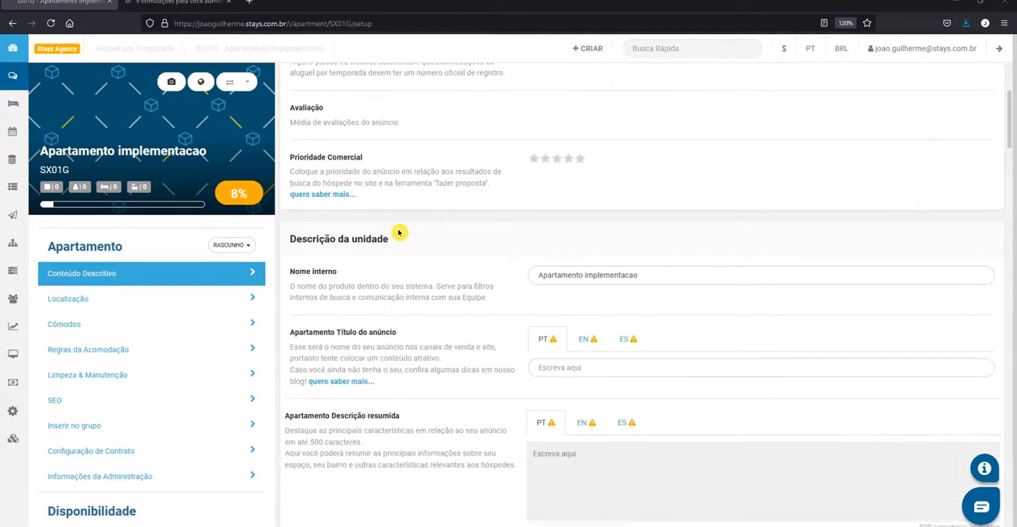
{"action": "left_click_drag", "start_coordinate": [391, 239], "coordinate": [294, 241]}
{"action": "left_click", "coordinate": [406, 244]}
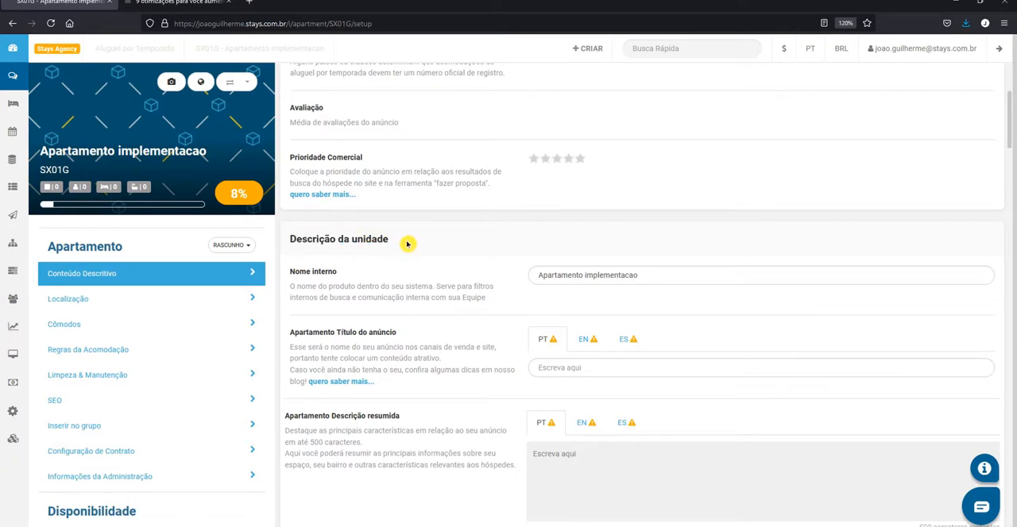
{"action": "scroll", "coordinate": [580, 348], "scroll_direction": "down", "scroll_amount": 2}
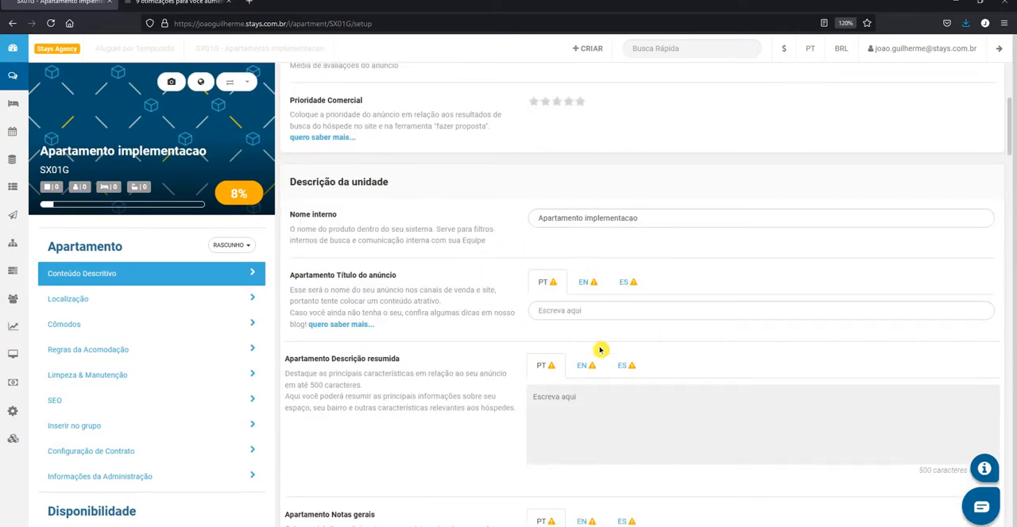
{"action": "scroll", "coordinate": [656, 289], "scroll_direction": "down", "scroll_amount": 1}
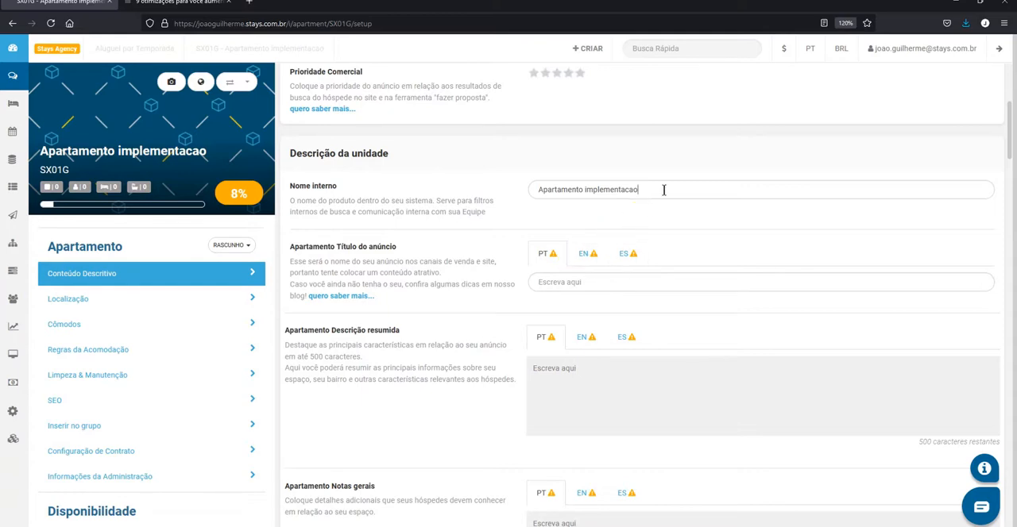
{"action": "left_click_drag", "start_coordinate": [663, 190], "coordinate": [508, 189]}
{"action": "left_click", "coordinate": [504, 191]}
{"action": "scroll", "coordinate": [625, 215], "scroll_direction": "down", "scroll_amount": 1}
{"action": "scroll", "coordinate": [625, 215], "scroll_direction": "down", "scroll_amount": 1}
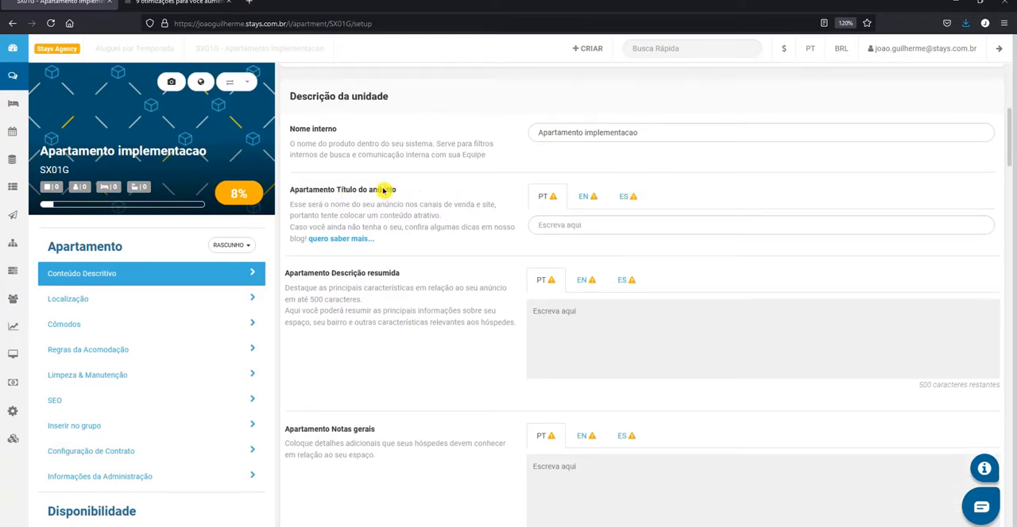
Check the Portuguese, English and Spanish versions of the Título do anúncio field
{"action": "left_click", "coordinate": [572, 226]}
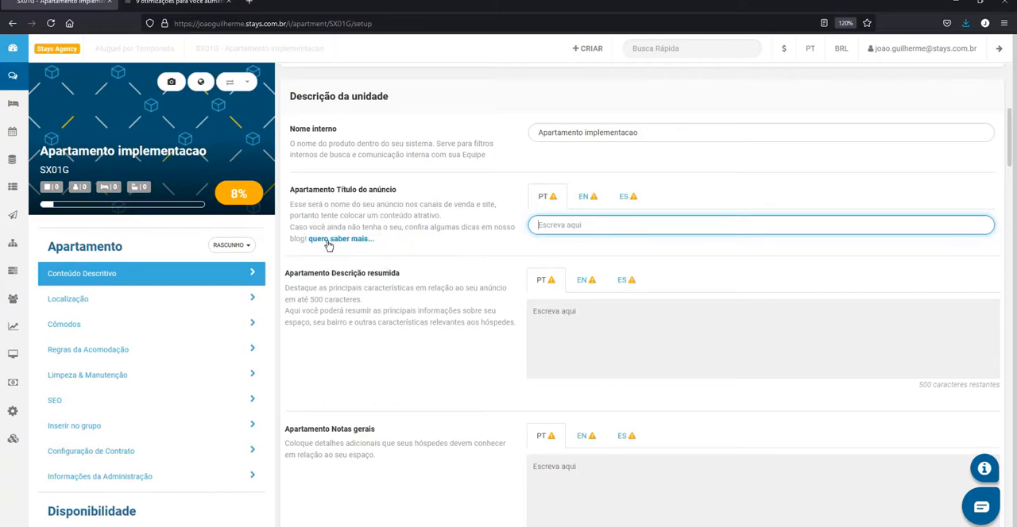
{"action": "left_click", "coordinate": [587, 206]}
{"action": "left_click", "coordinate": [631, 206]}
{"action": "left_click", "coordinate": [551, 204]}
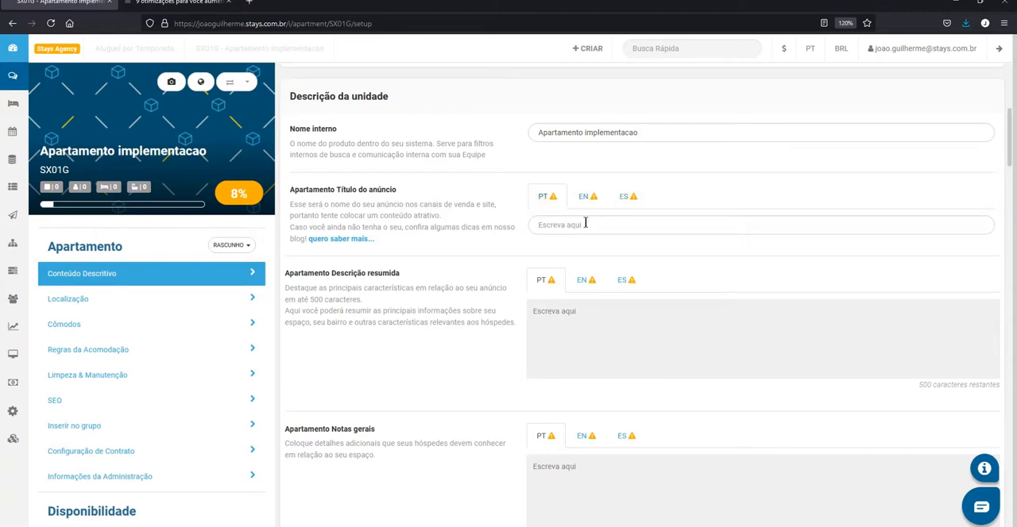
{"action": "left_click", "coordinate": [626, 230]}
Examine the Descrição resumida field, including its guidance text and character limit
{"action": "scroll", "coordinate": [645, 232], "scroll_direction": "down", "scroll_amount": 1}
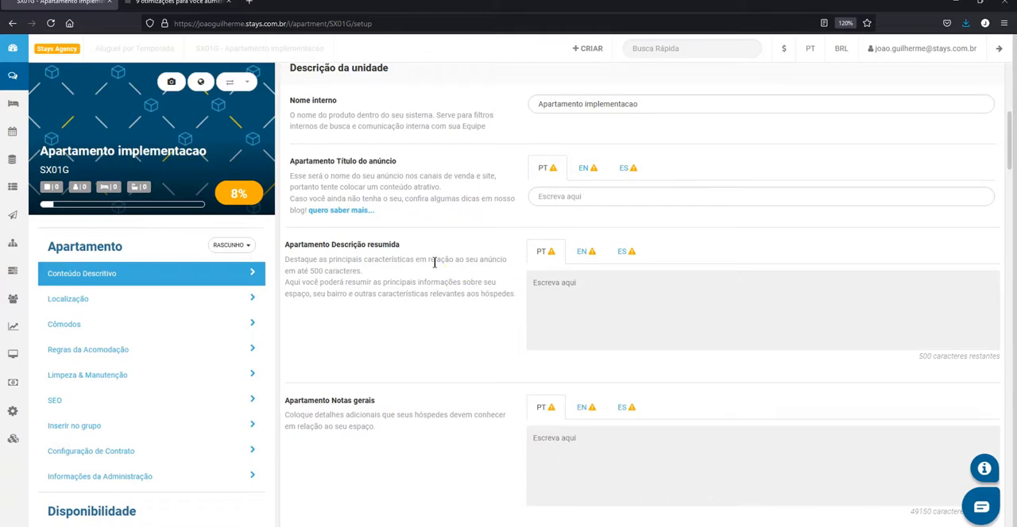
{"action": "left_click", "coordinate": [394, 224]}
{"action": "left_click", "coordinate": [543, 353]}
{"action": "left_click_drag", "start_coordinate": [914, 362], "coordinate": [964, 376]}
{"action": "left_click", "coordinate": [964, 375]}
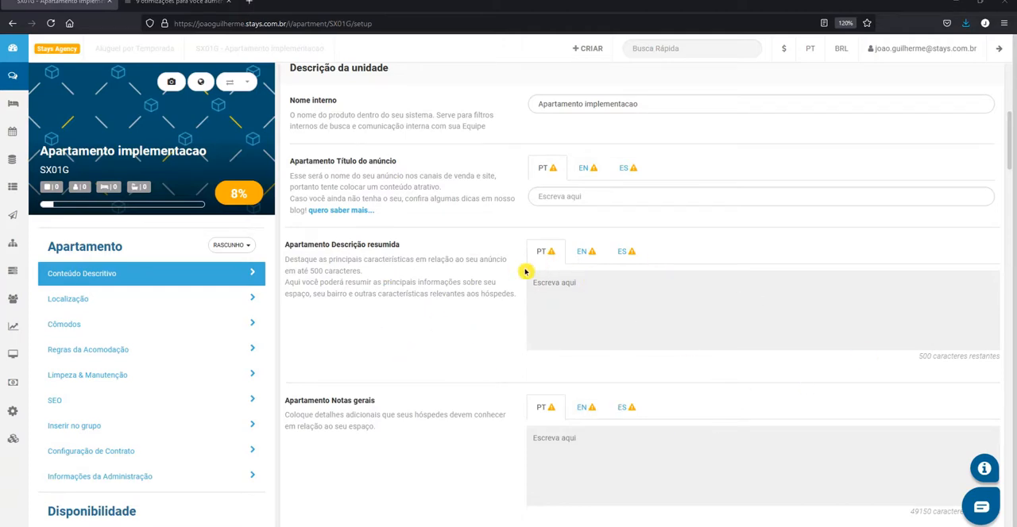
Review the Notas gerais and Sobre o espaço fields and the guidance questions given for the space
{"action": "scroll", "coordinate": [524, 270], "scroll_direction": "down", "scroll_amount": 1}
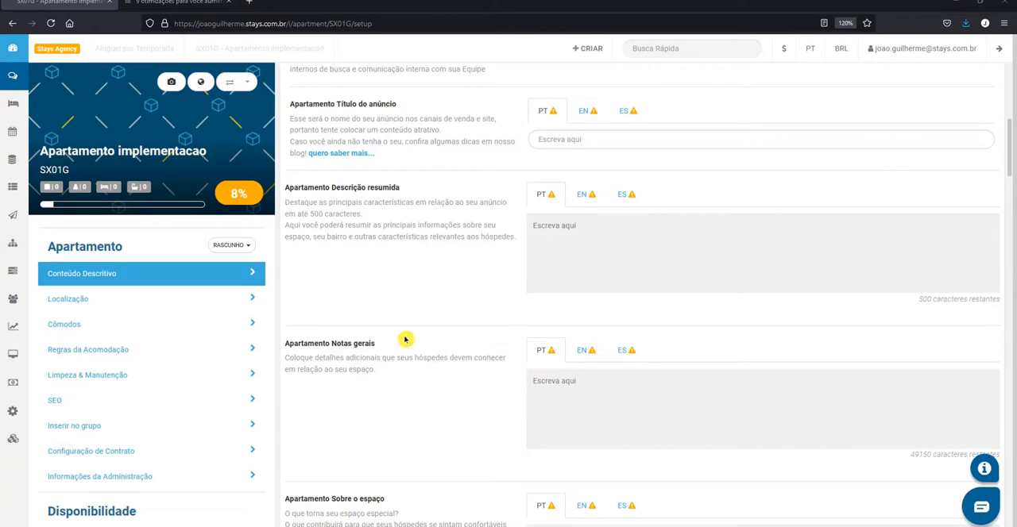
{"action": "scroll", "coordinate": [479, 353], "scroll_direction": "down", "scroll_amount": 3}
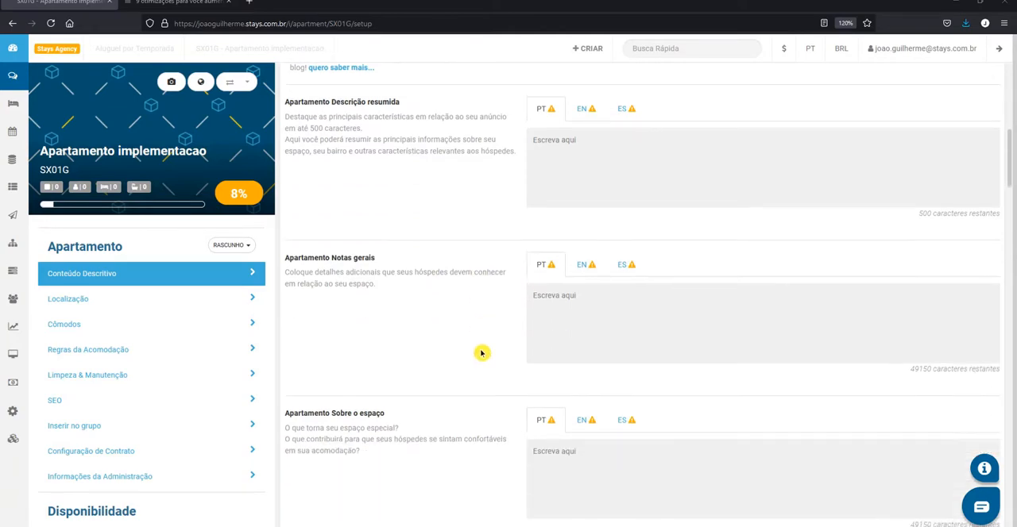
{"action": "scroll", "coordinate": [473, 362], "scroll_direction": "down", "scroll_amount": 3}
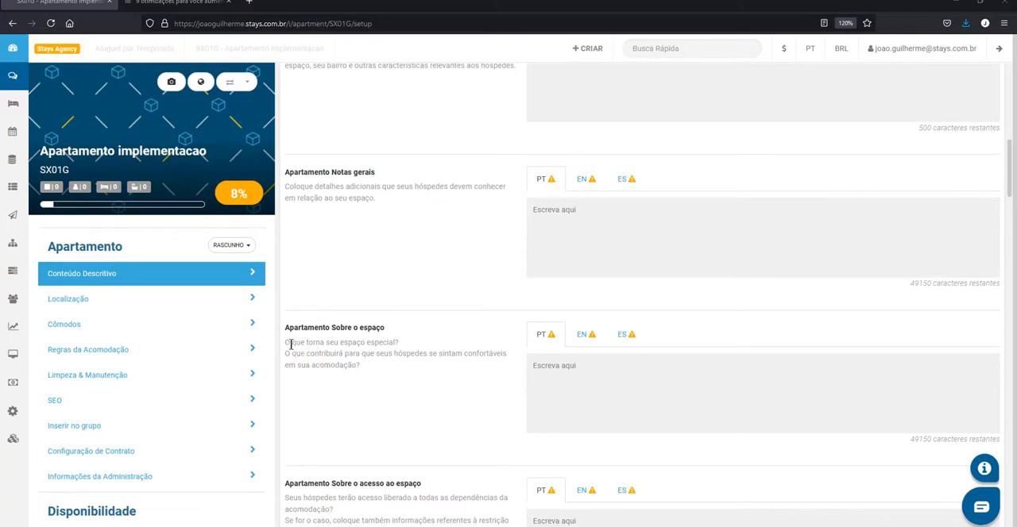
{"action": "left_click_drag", "start_coordinate": [288, 342], "coordinate": [418, 342]}
{"action": "left_click", "coordinate": [424, 344]}
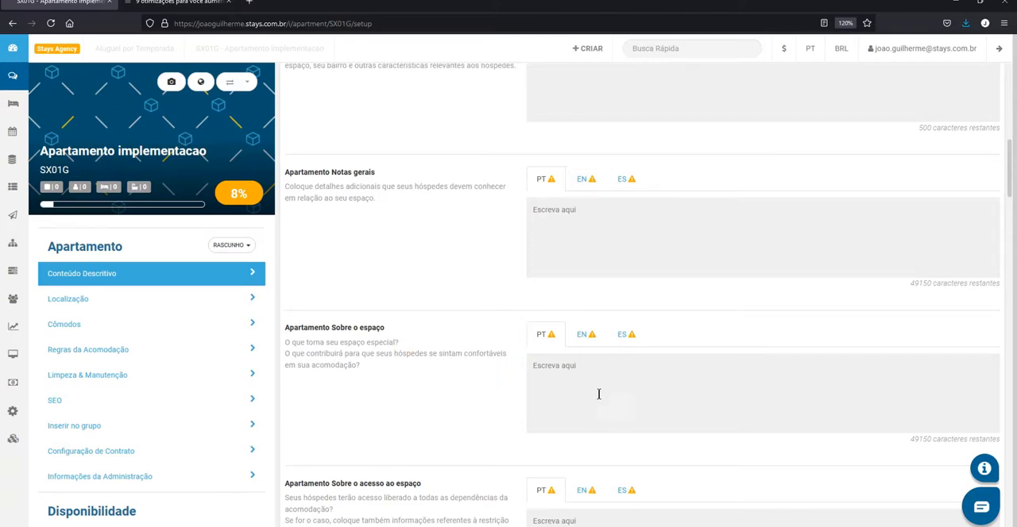
Review the description fields for access to the space, interaction with the host, the neighbourhood and local transport
{"action": "scroll", "coordinate": [521, 351], "scroll_direction": "down", "scroll_amount": 2}
{"action": "scroll", "coordinate": [521, 350], "scroll_direction": "down", "scroll_amount": 1}
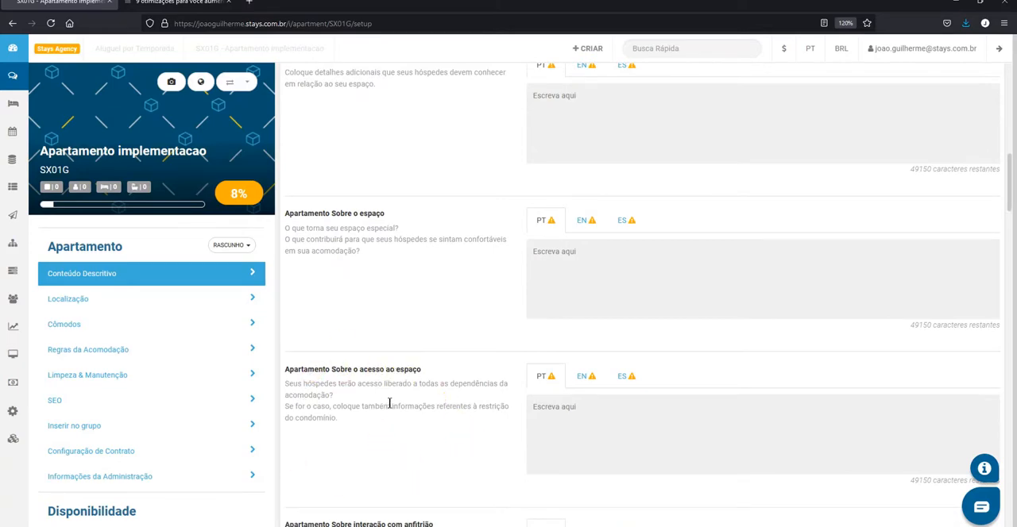
{"action": "left_click_drag", "start_coordinate": [357, 385], "coordinate": [481, 394]}
{"action": "left_click", "coordinate": [458, 399]}
{"action": "scroll", "coordinate": [424, 355], "scroll_direction": "down", "scroll_amount": 1}
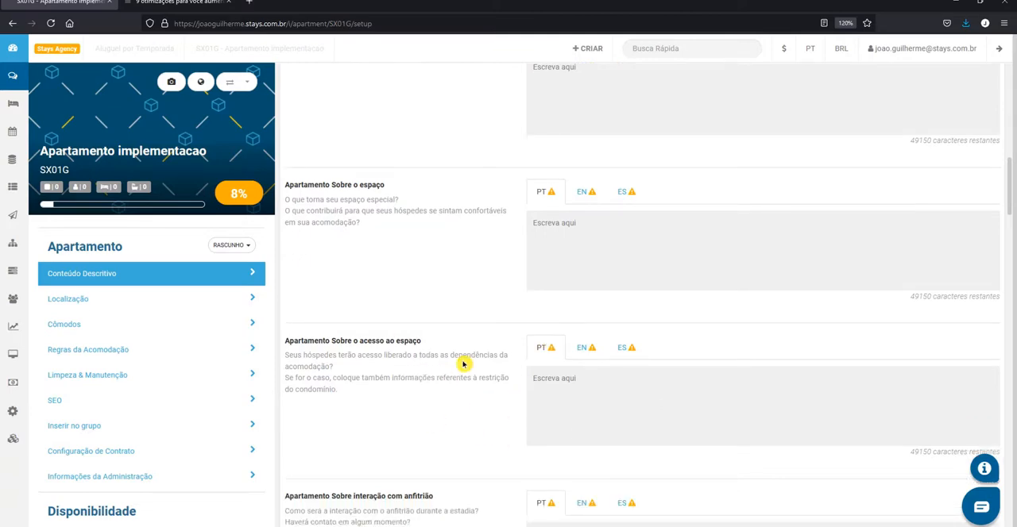
{"action": "scroll", "coordinate": [468, 352], "scroll_direction": "down", "scroll_amount": 5}
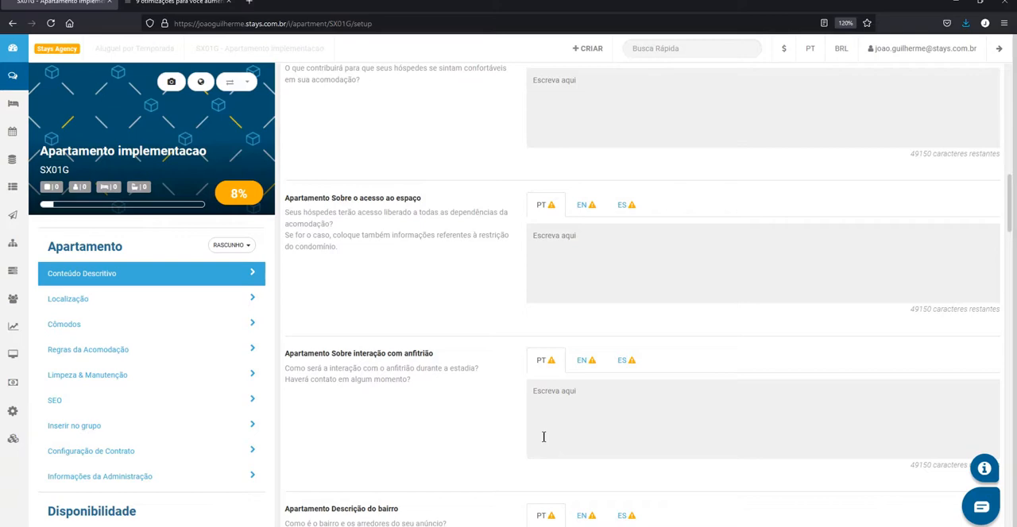
{"action": "scroll", "coordinate": [543, 437], "scroll_direction": "down", "scroll_amount": 4}
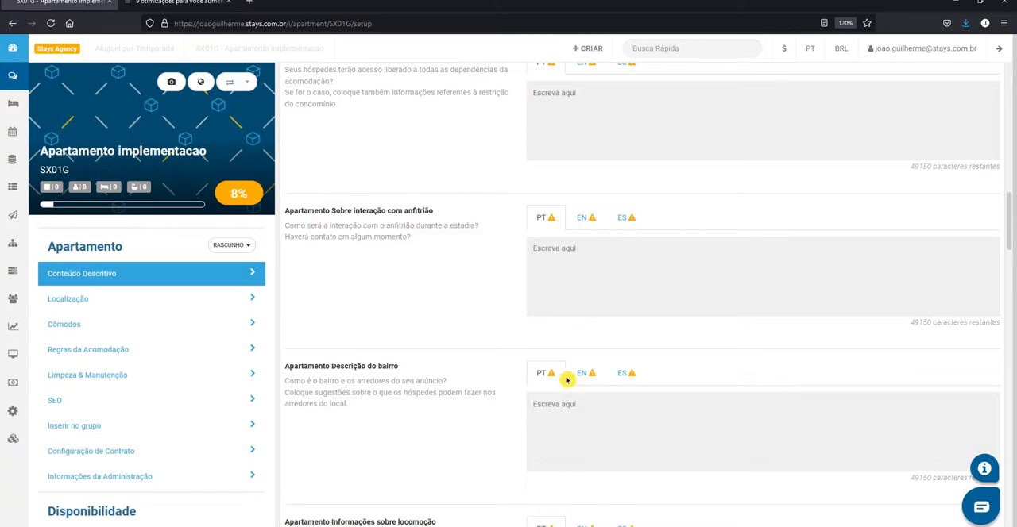
{"action": "scroll", "coordinate": [544, 346], "scroll_direction": "down", "scroll_amount": 4}
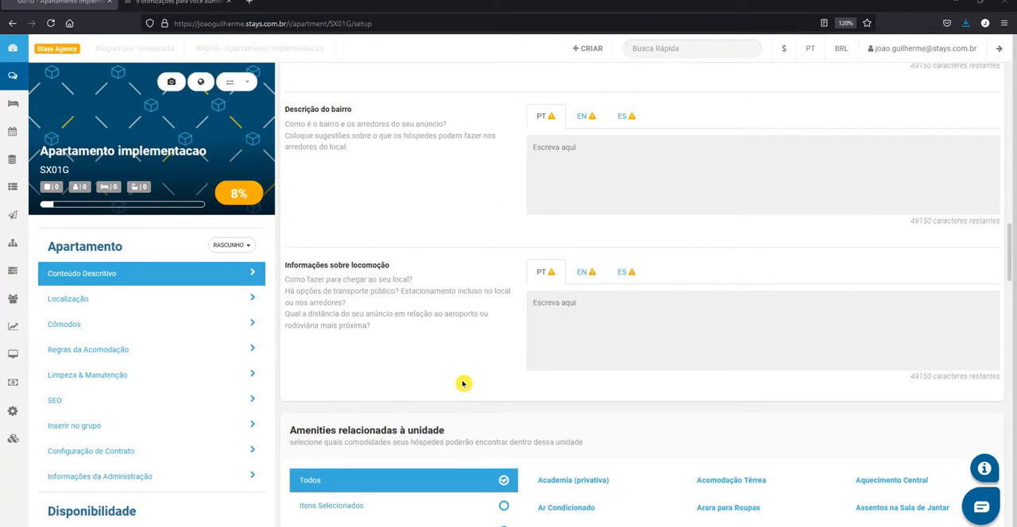
Save the Descrição da unidade section
{"action": "scroll", "coordinate": [747, 342], "scroll_direction": "up", "scroll_amount": 5}
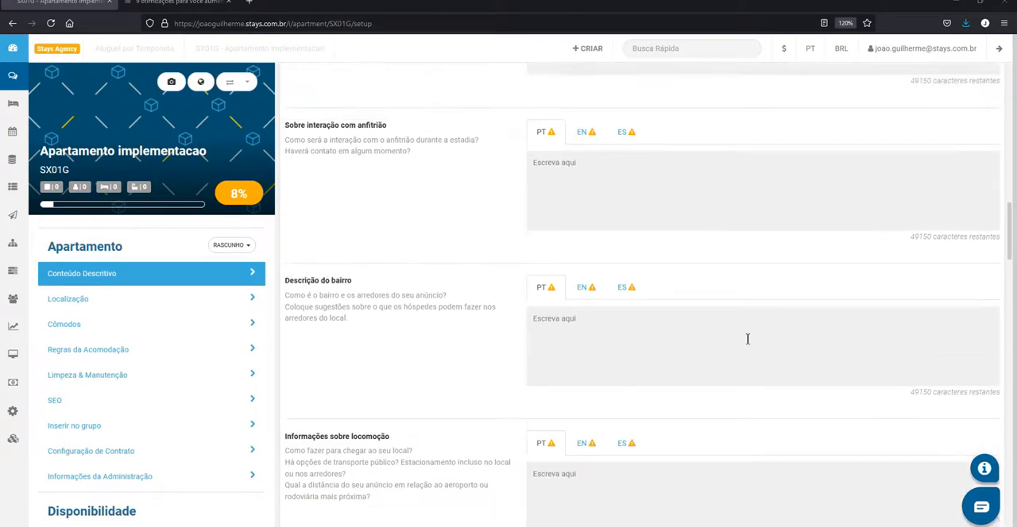
{"action": "scroll", "coordinate": [795, 289], "scroll_direction": "up", "scroll_amount": 10}
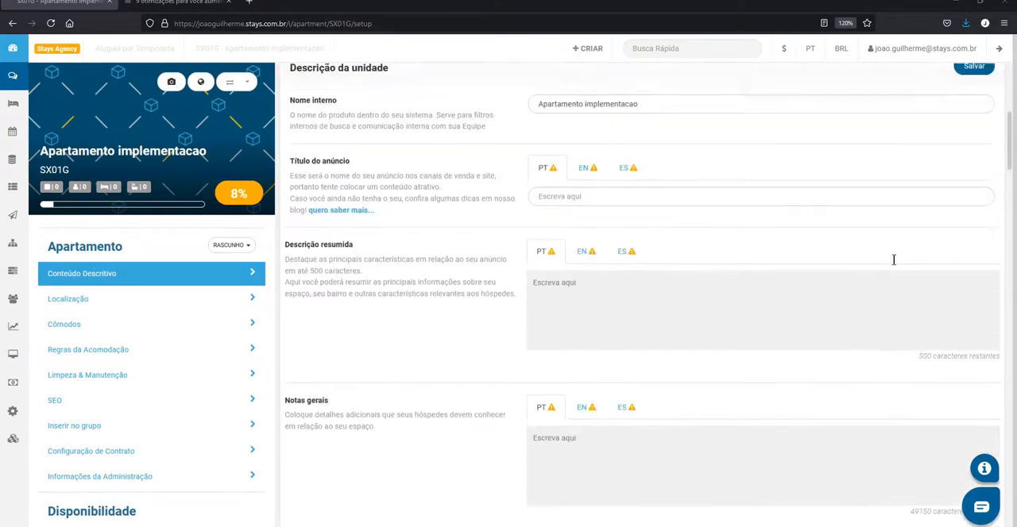
{"action": "left_click", "coordinate": [958, 210]}
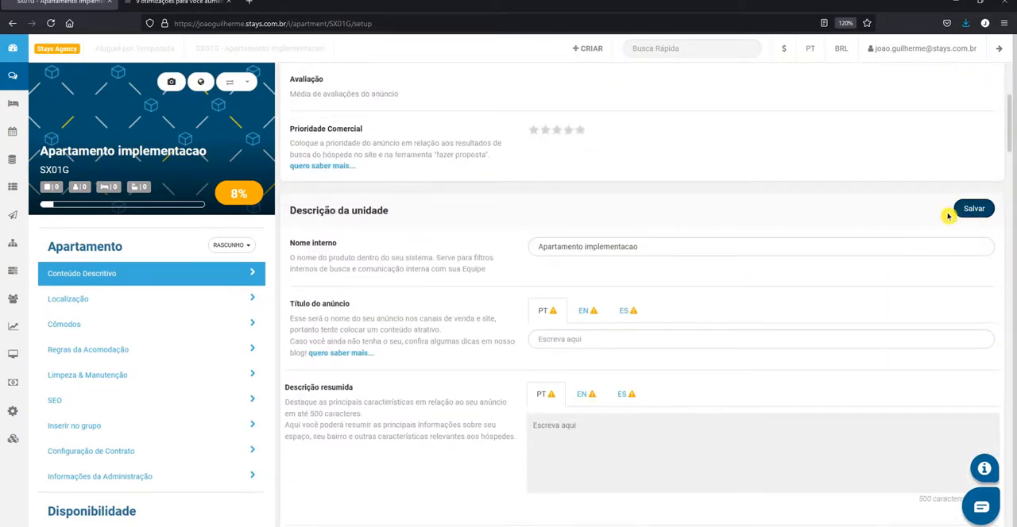
Select Berço Portátil, Banheira e Hidromassagem Separadas and Banheira among the unit's amenities
{"action": "scroll", "coordinate": [924, 223], "scroll_direction": "down", "scroll_amount": 3}
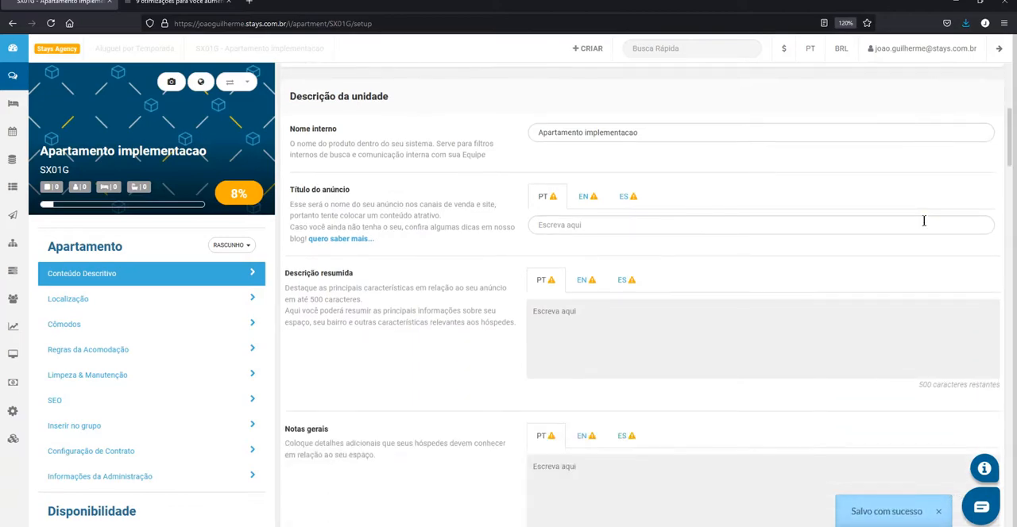
{"action": "scroll", "coordinate": [871, 307], "scroll_direction": "down", "scroll_amount": 10}
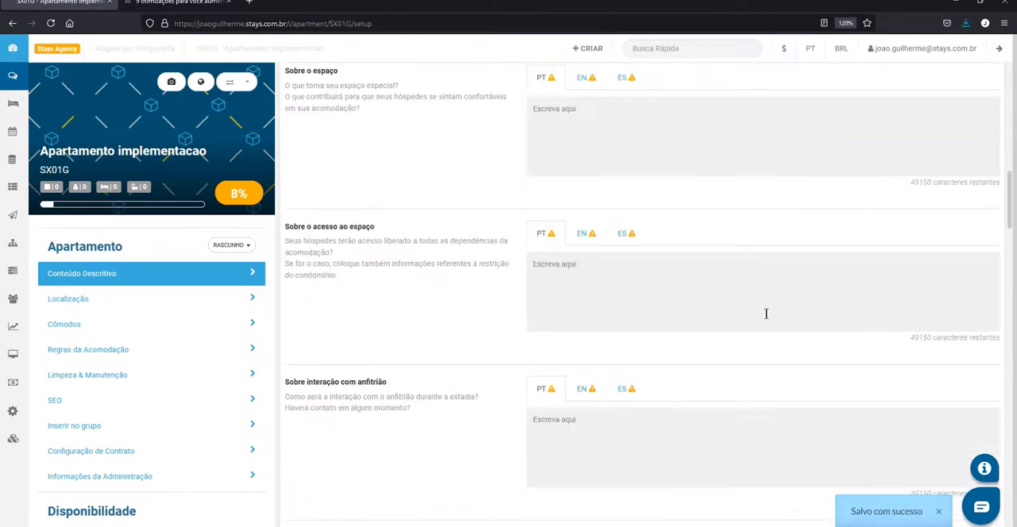
{"action": "scroll", "coordinate": [738, 317], "scroll_direction": "down", "scroll_amount": 4}
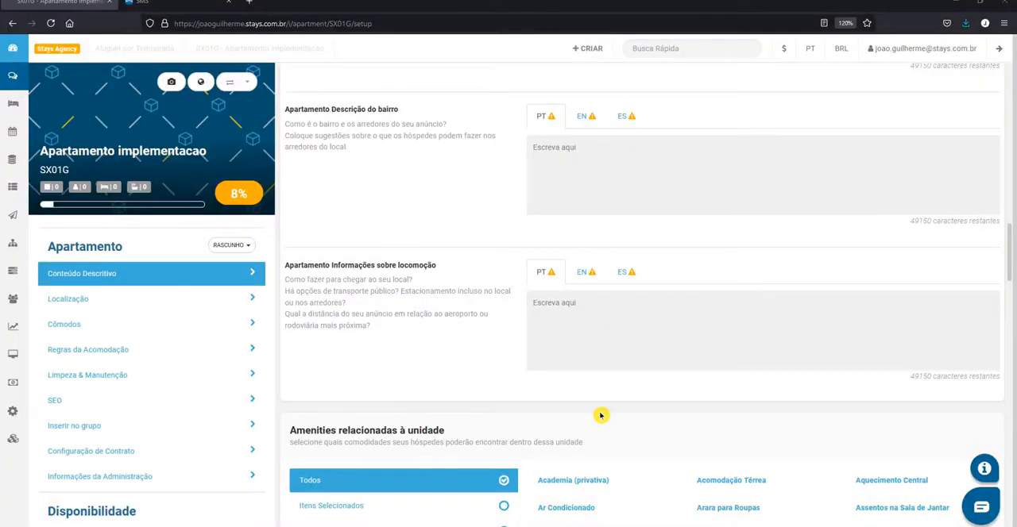
{"action": "scroll", "coordinate": [567, 421], "scroll_direction": "down", "scroll_amount": 1}
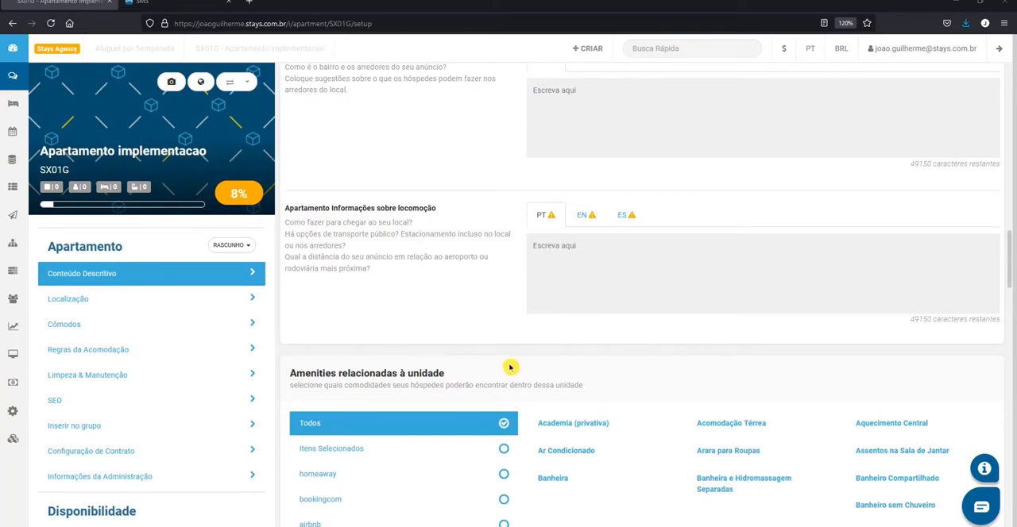
{"action": "scroll", "coordinate": [525, 362], "scroll_direction": "down", "scroll_amount": 1}
{"action": "scroll", "coordinate": [636, 359], "scroll_direction": "down", "scroll_amount": 1}
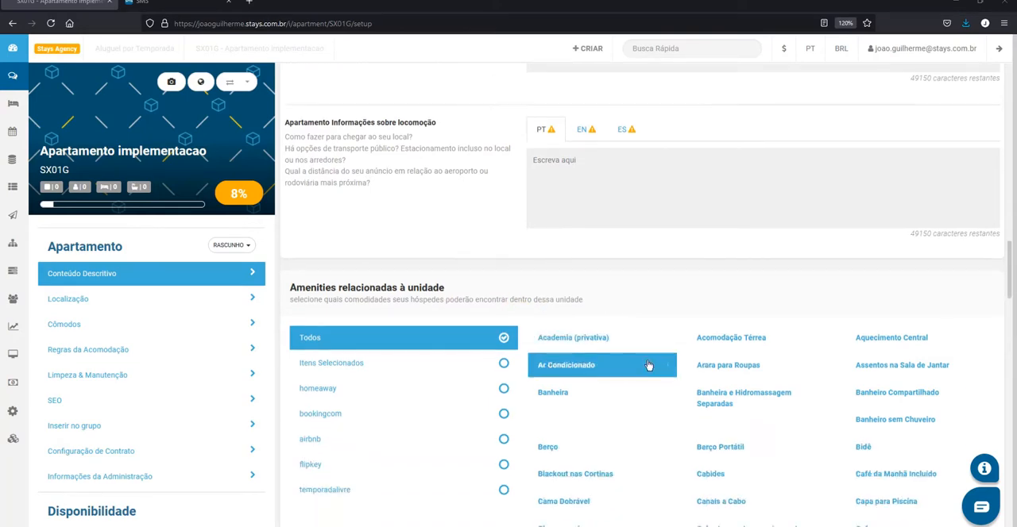
{"action": "left_click", "coordinate": [751, 445]}
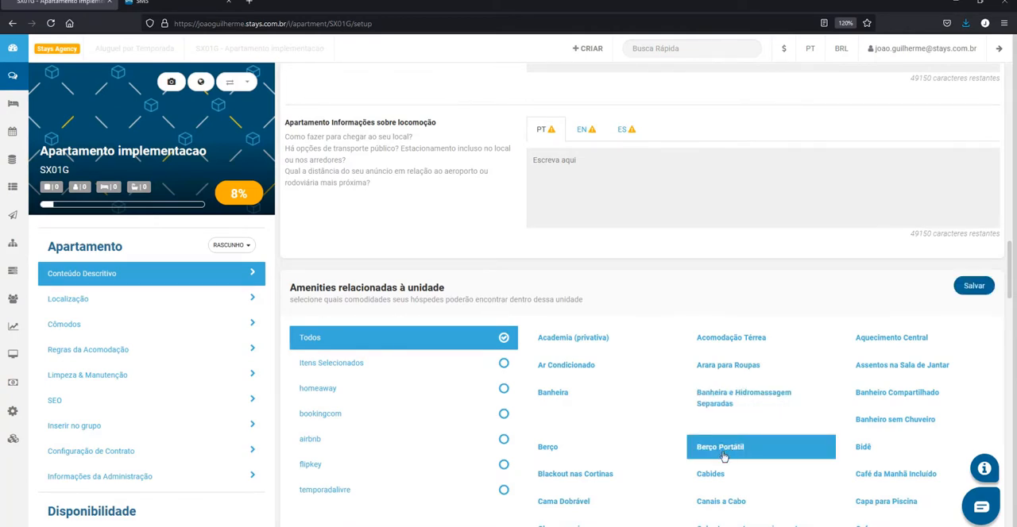
{"action": "left_click", "coordinate": [731, 414]}
{"action": "left_click", "coordinate": [565, 403]}
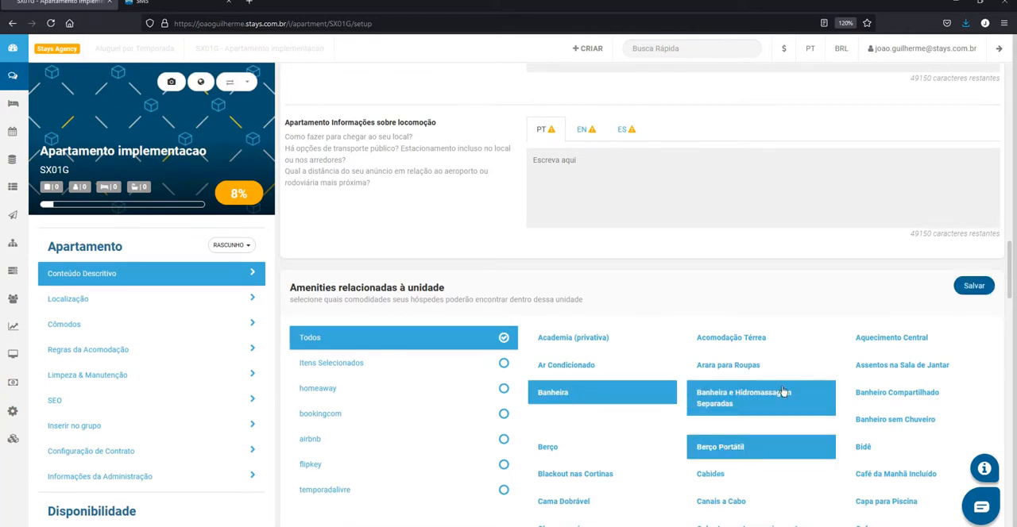
{"action": "left_click", "coordinate": [884, 392]}
Add Cobertores e travesseiros extras and Capa para Piscina to the unit's selected amenities
{"action": "scroll", "coordinate": [884, 391], "scroll_direction": "down", "scroll_amount": 2}
{"action": "left_click", "coordinate": [753, 420]}
{"action": "left_click", "coordinate": [904, 399]}
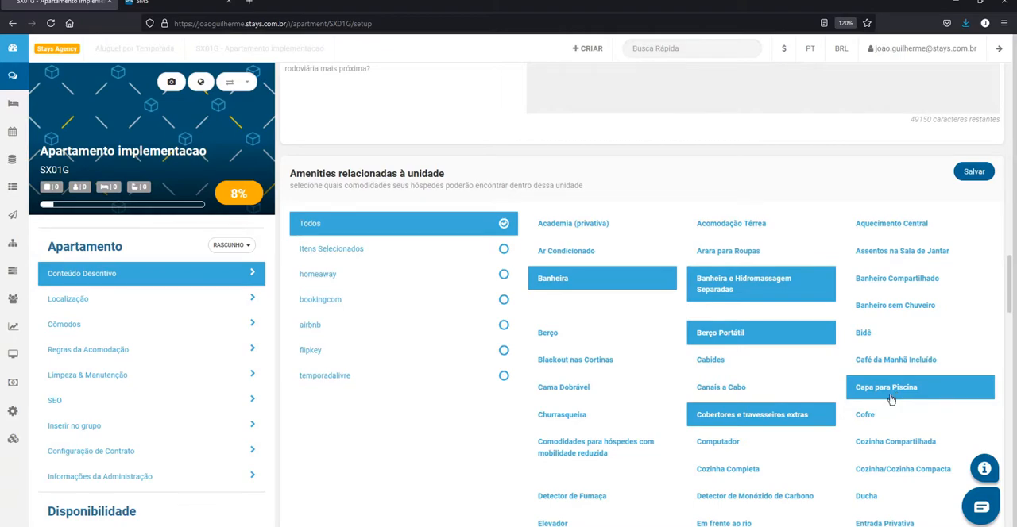
{"action": "left_click", "coordinate": [805, 315]}
Examine the remaining unit amenities and compare them with the amenities related to the address and building infrastructure
{"action": "scroll", "coordinate": [555, 195], "scroll_direction": "down", "scroll_amount": 10}
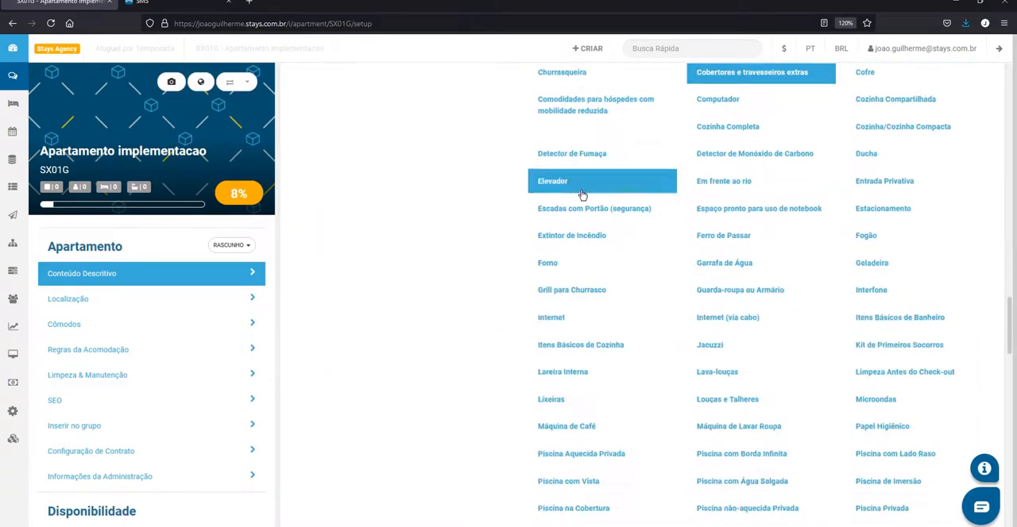
{"action": "scroll", "coordinate": [577, 197], "scroll_direction": "down", "scroll_amount": 4}
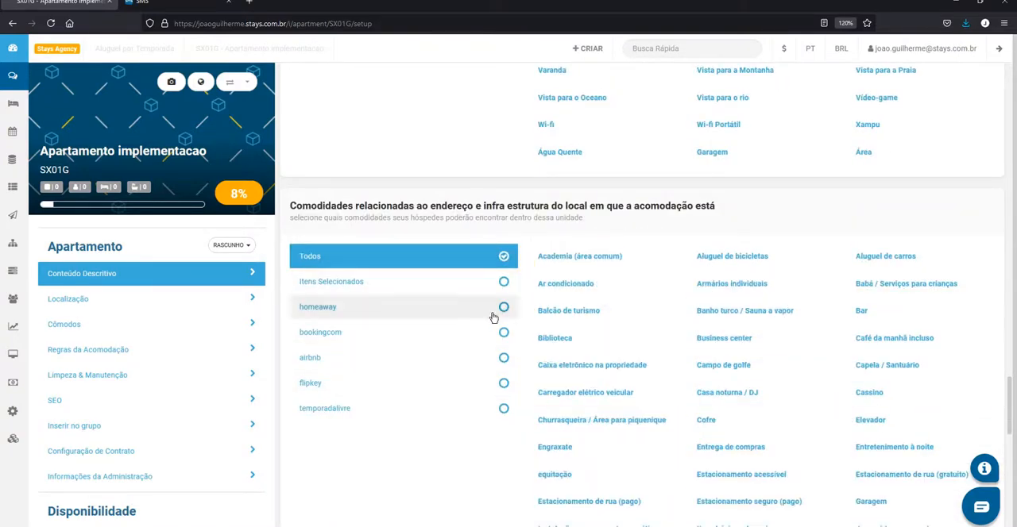
{"action": "scroll", "coordinate": [596, 289], "scroll_direction": "up", "scroll_amount": 5}
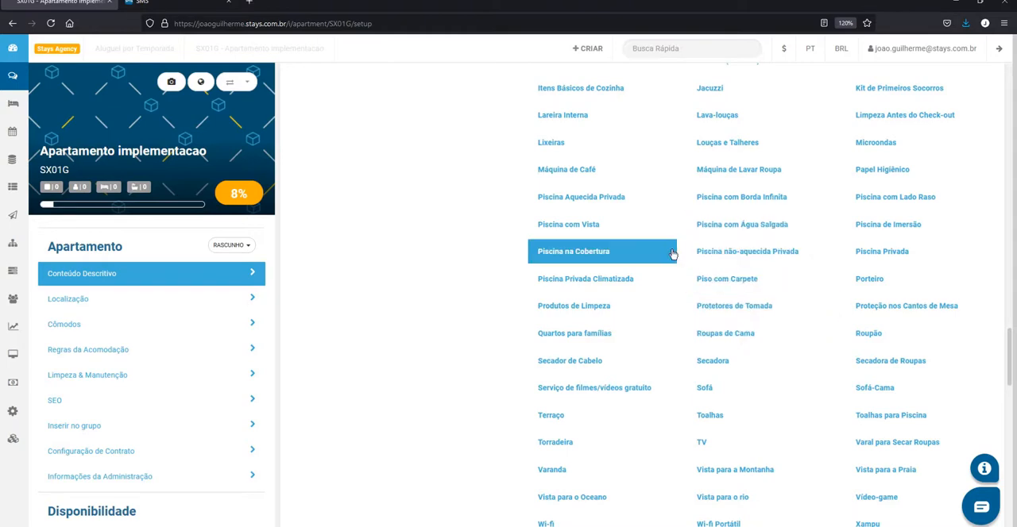
{"action": "scroll", "coordinate": [763, 318], "scroll_direction": "up", "scroll_amount": 5}
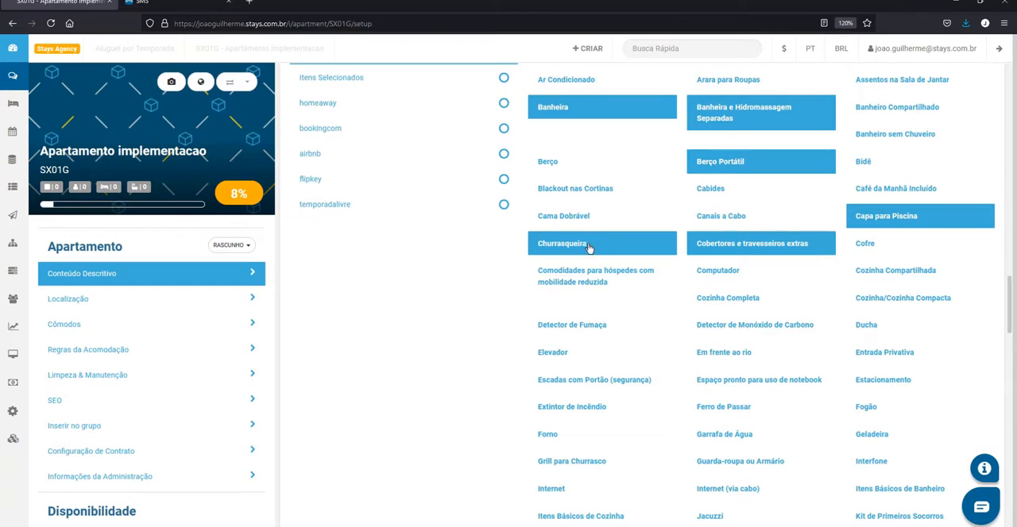
{"action": "scroll", "coordinate": [747, 262], "scroll_direction": "up", "scroll_amount": 3}
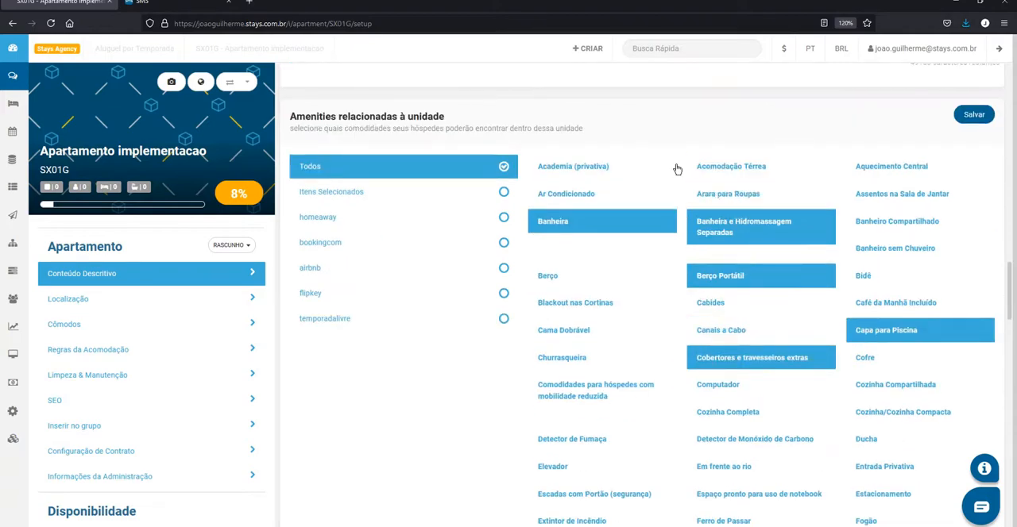
{"action": "scroll", "coordinate": [556, 286], "scroll_direction": "down", "scroll_amount": 9}
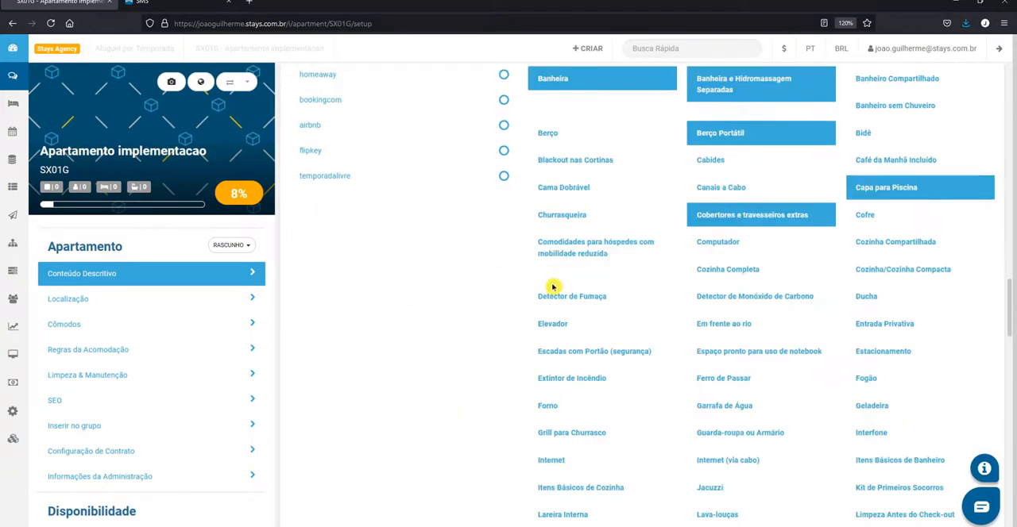
{"action": "scroll", "coordinate": [707, 350], "scroll_direction": "down", "scroll_amount": 18}
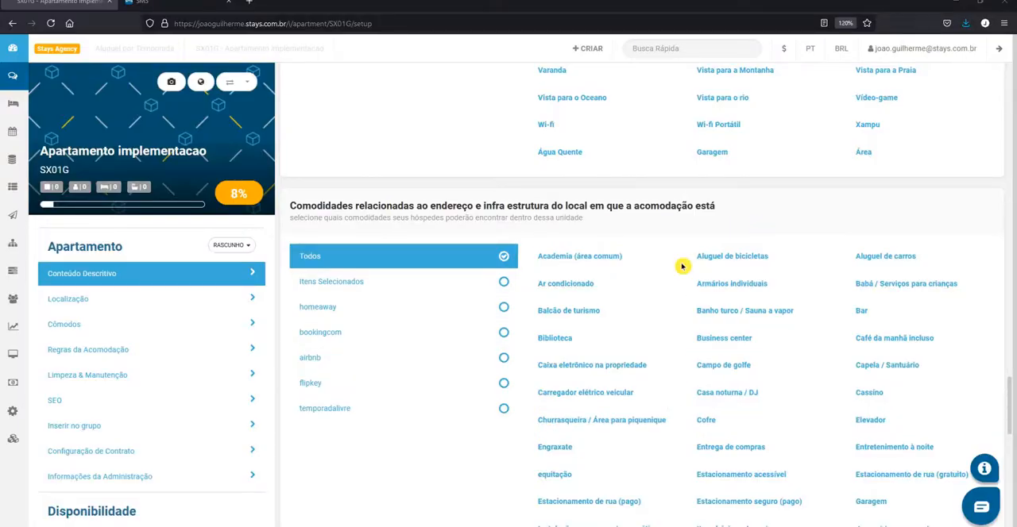
{"action": "scroll", "coordinate": [813, 289], "scroll_direction": "up", "scroll_amount": 10}
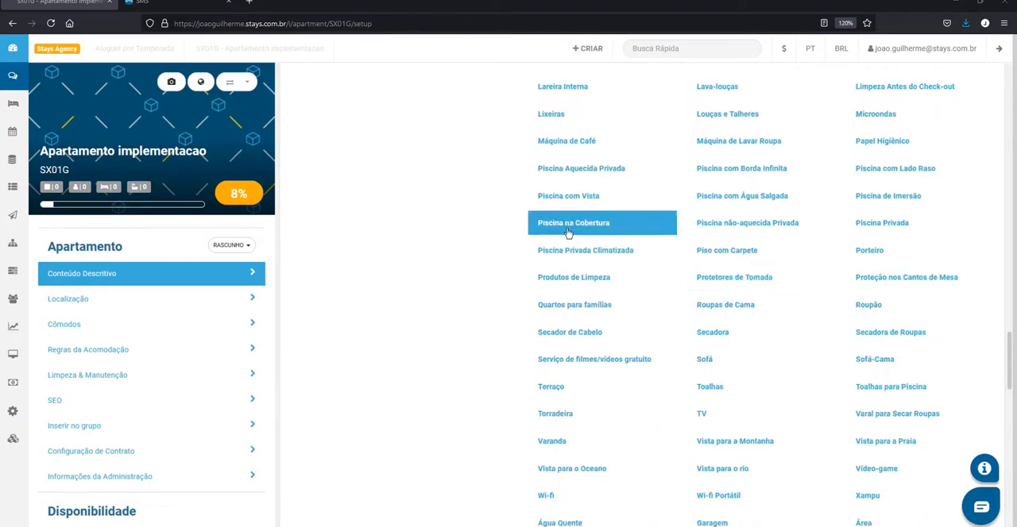
{"action": "scroll", "coordinate": [807, 290], "scroll_direction": "up", "scroll_amount": 5}
{"action": "scroll", "coordinate": [807, 290], "scroll_direction": "up", "scroll_amount": 10}
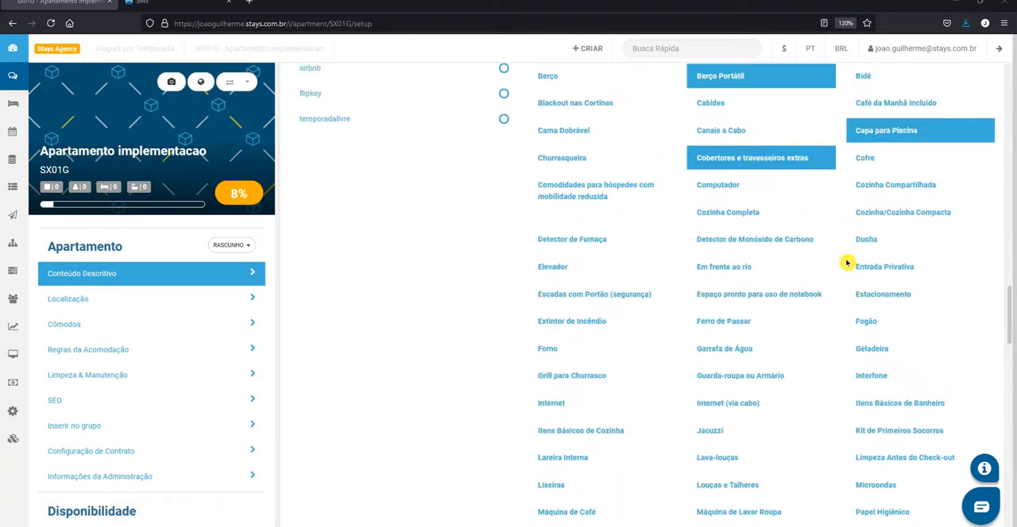
{"action": "scroll", "coordinate": [837, 211], "scroll_direction": "down", "scroll_amount": 20}
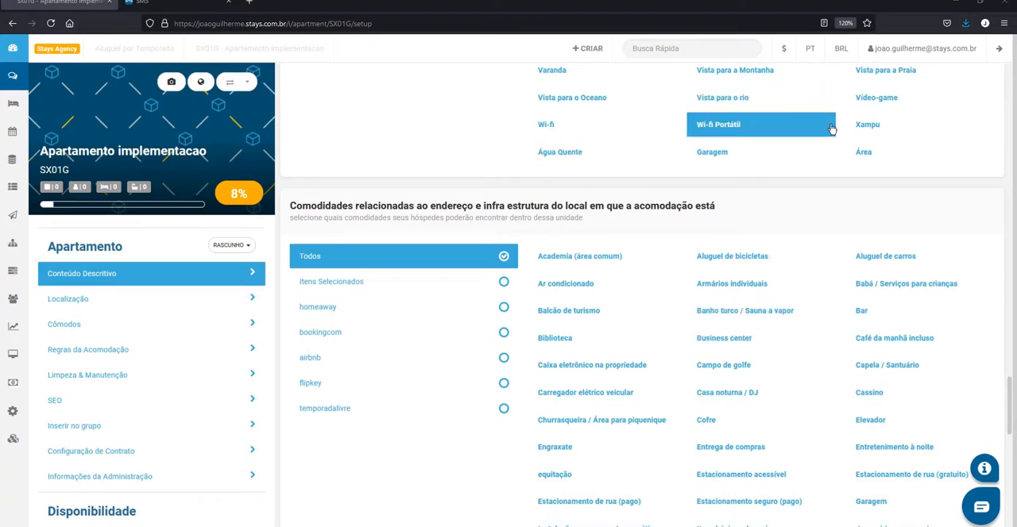
{"action": "scroll", "coordinate": [467, 296], "scroll_direction": "down", "scroll_amount": 3}
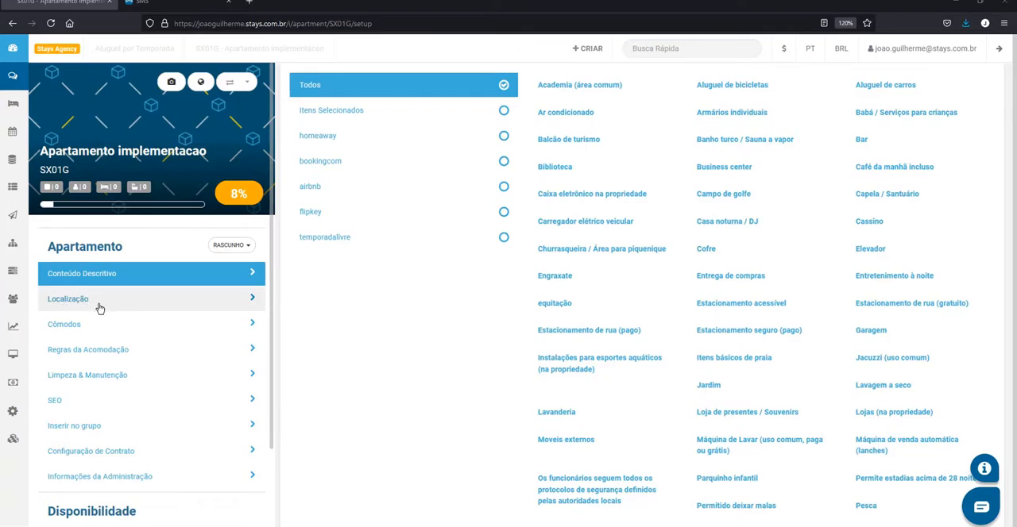
Open the Localização section, leaving the amenities page without saving, and dismiss the listing activation notice
{"action": "left_click", "coordinate": [99, 307]}
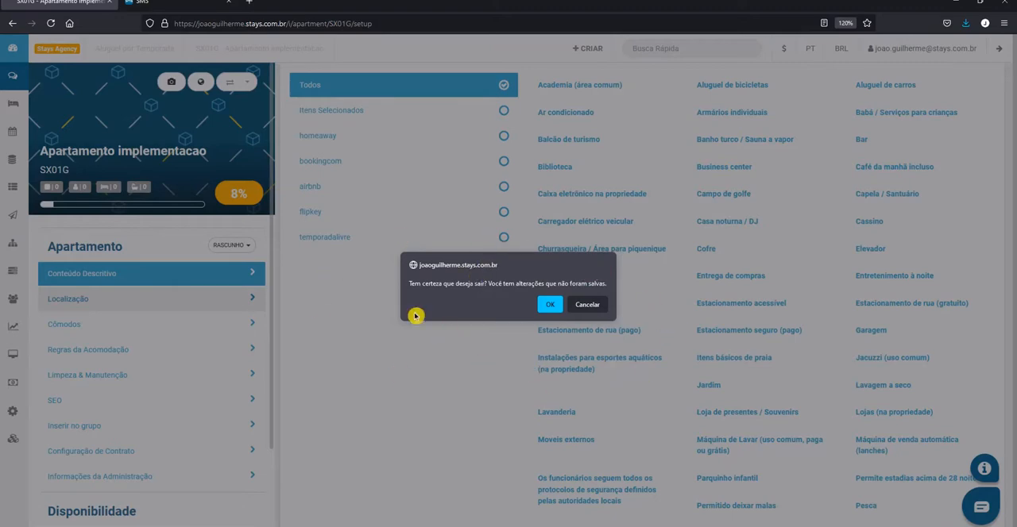
{"action": "left_click", "coordinate": [549, 305]}
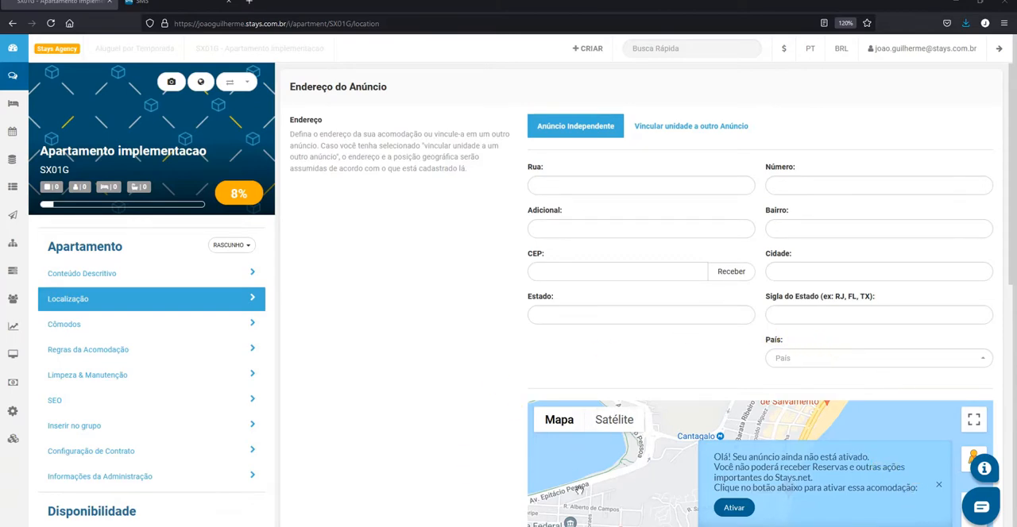
{"action": "left_click", "coordinate": [938, 487]}
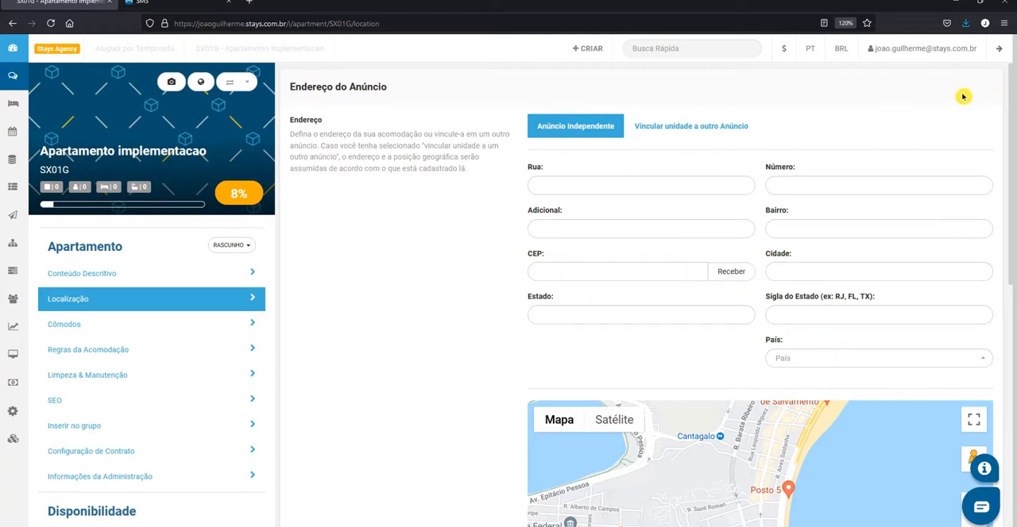
Examine the Endereço do Anúncio address fields and explore the map around Copacabana and the neighbouring areas
{"action": "scroll", "coordinate": [927, 118], "scroll_direction": "down", "scroll_amount": 4}
{"action": "scroll", "coordinate": [828, 177], "scroll_direction": "up", "scroll_amount": 1}
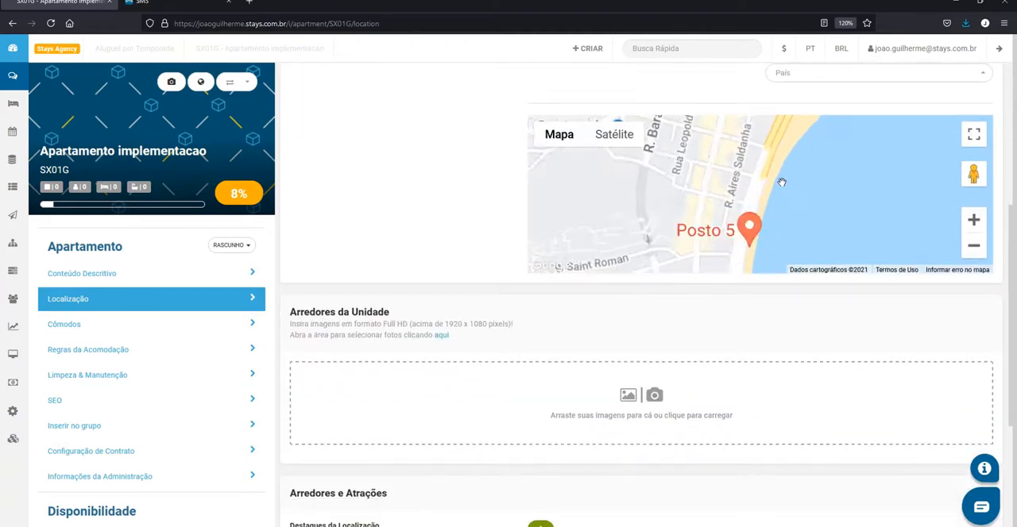
{"action": "scroll", "coordinate": [781, 182], "scroll_direction": "down", "scroll_amount": 2}
{"action": "scroll", "coordinate": [465, 147], "scroll_direction": "up", "scroll_amount": 4}
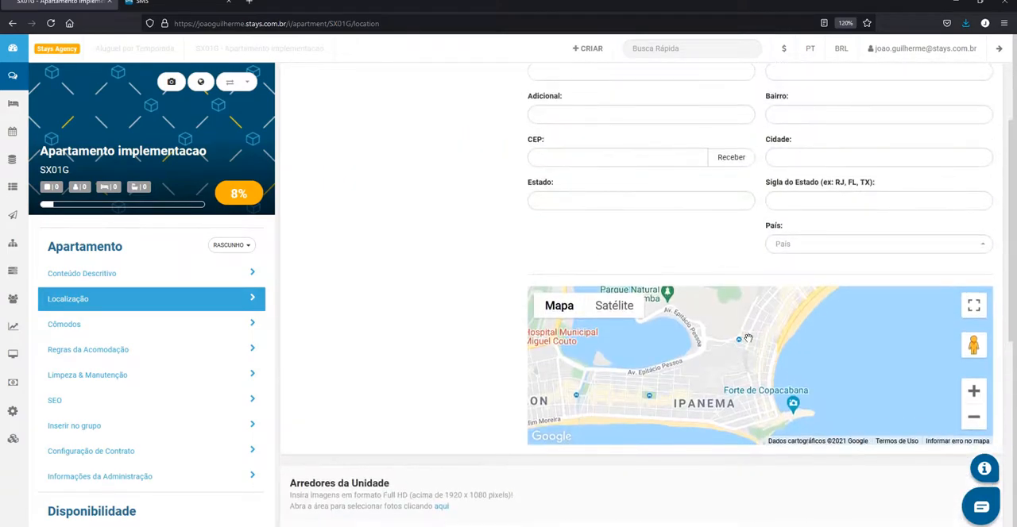
{"action": "scroll", "coordinate": [790, 370], "scroll_direction": "up", "scroll_amount": 1}
{"action": "left_click_drag", "start_coordinate": [790, 370], "coordinate": [746, 380]}
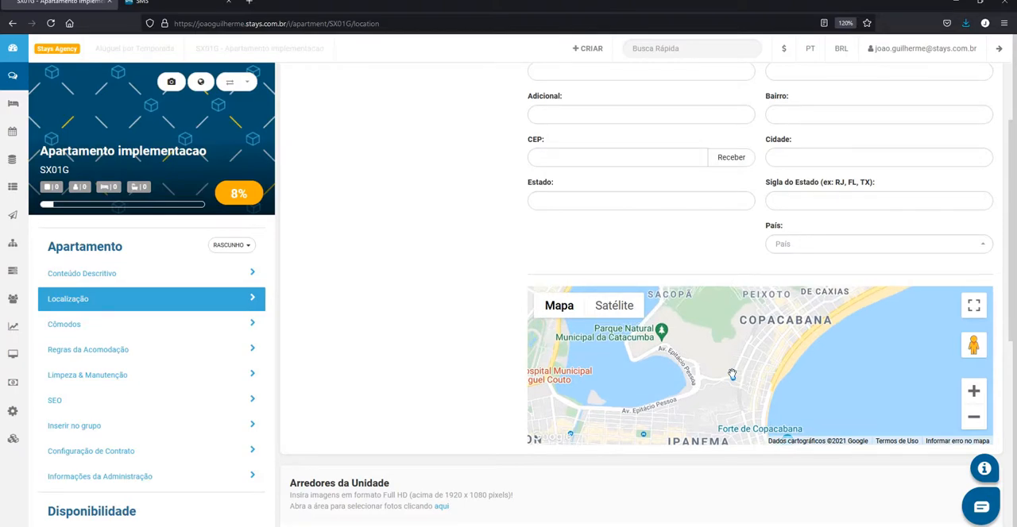
{"action": "scroll", "coordinate": [792, 364], "scroll_direction": "down", "scroll_amount": 3}
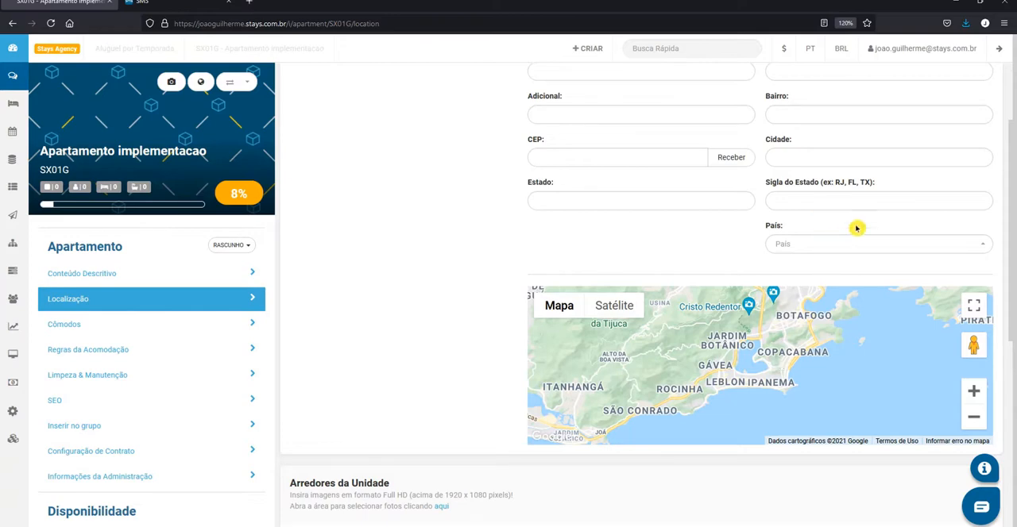
{"action": "scroll", "coordinate": [858, 225], "scroll_direction": "up", "scroll_amount": 1}
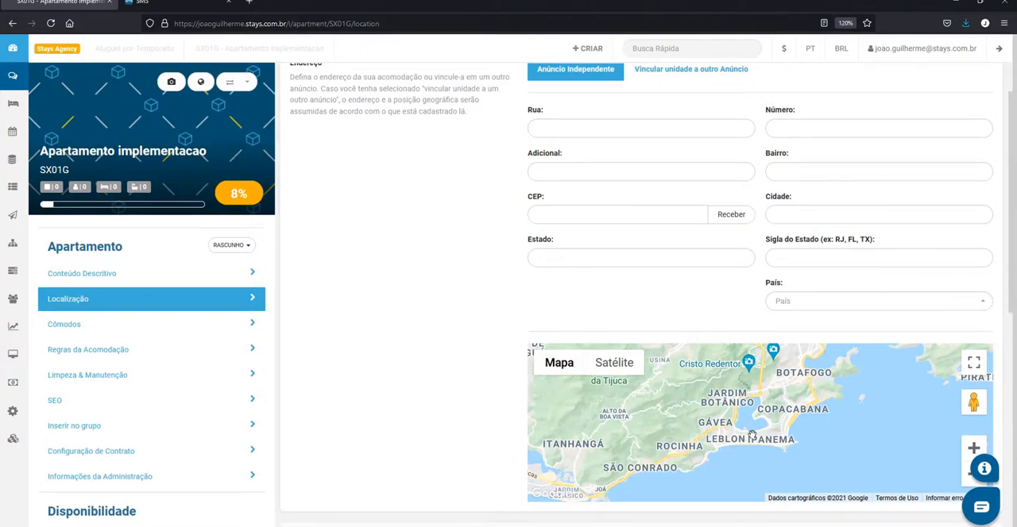
{"action": "left_click_drag", "start_coordinate": [752, 435], "coordinate": [606, 453]}
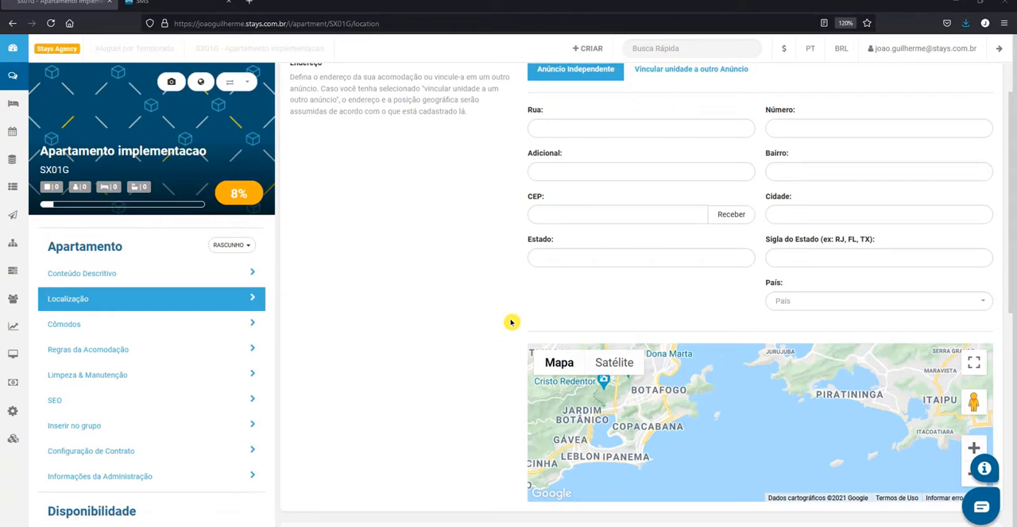
Add a location highlight row under Arredores e Atrações
{"action": "scroll", "coordinate": [511, 322], "scroll_direction": "down", "scroll_amount": 5}
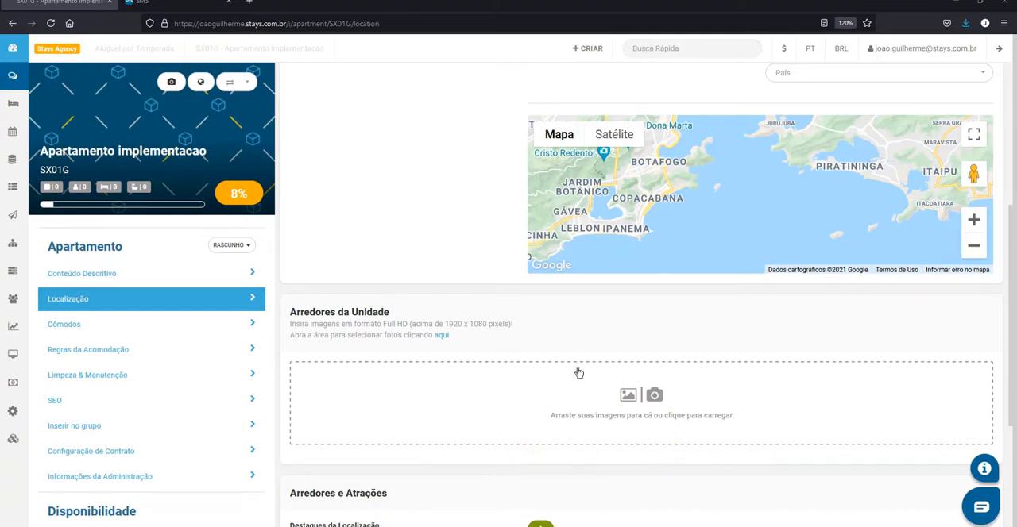
{"action": "scroll", "coordinate": [578, 371], "scroll_direction": "down", "scroll_amount": 3}
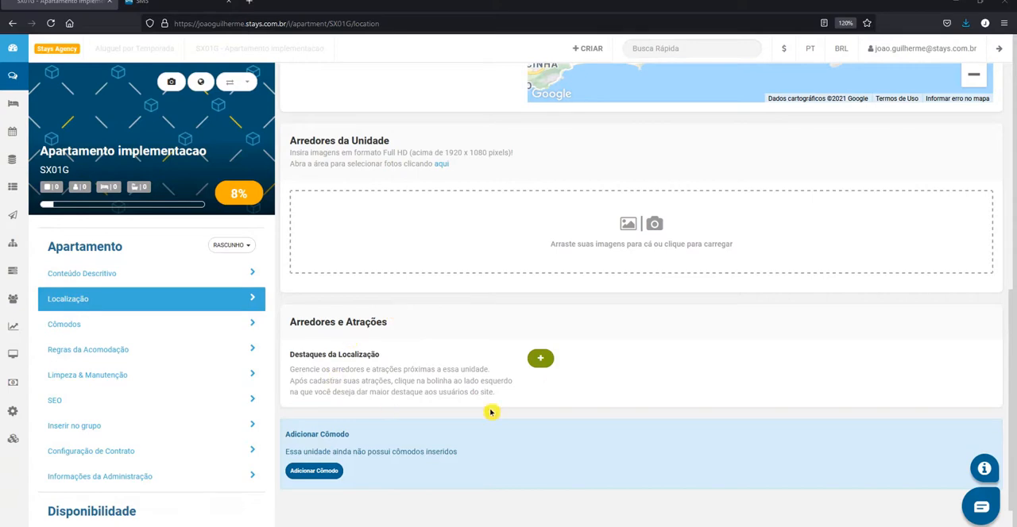
{"action": "left_click", "coordinate": [547, 365]}
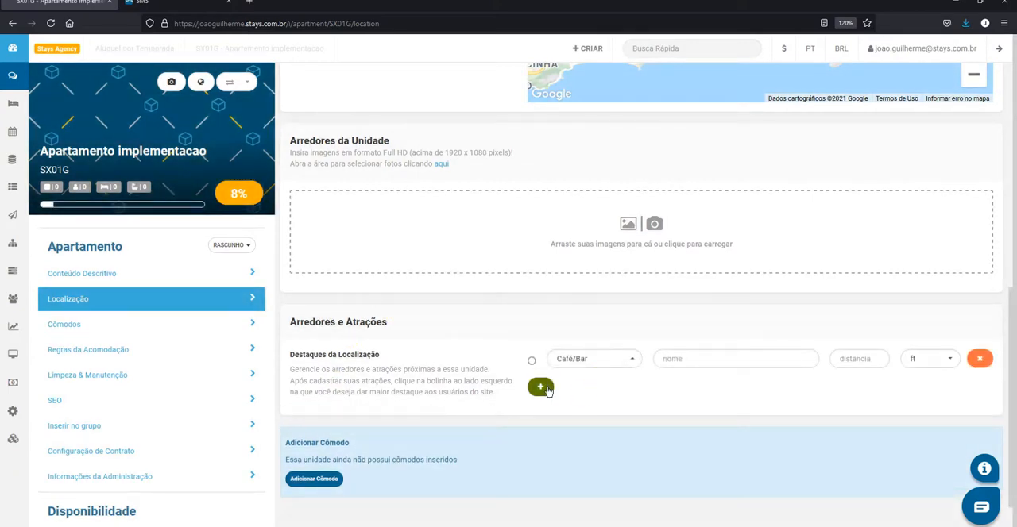
Review the highlight row's attraction categories, name and distance fields, and distance units without filling them in
{"action": "left_click", "coordinate": [618, 365]}
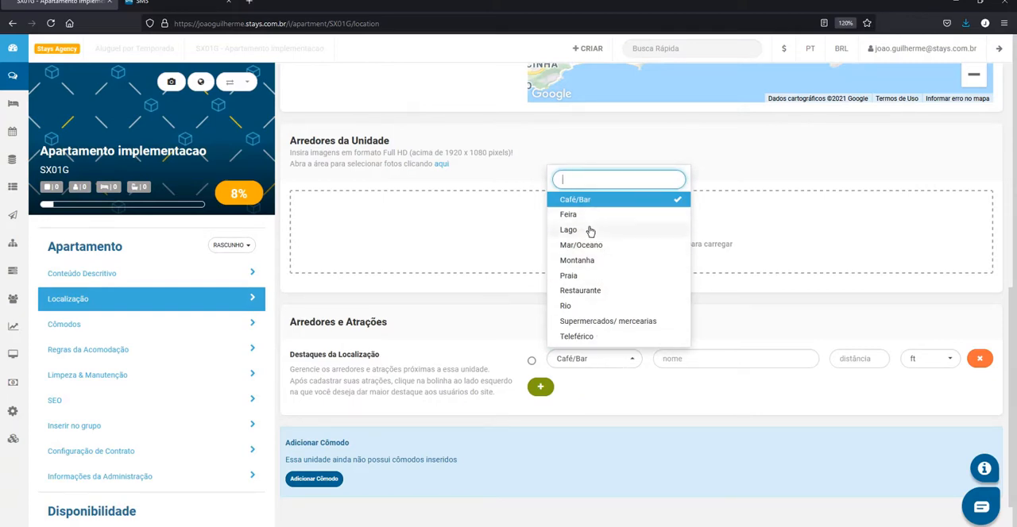
{"action": "left_click", "coordinate": [691, 359]}
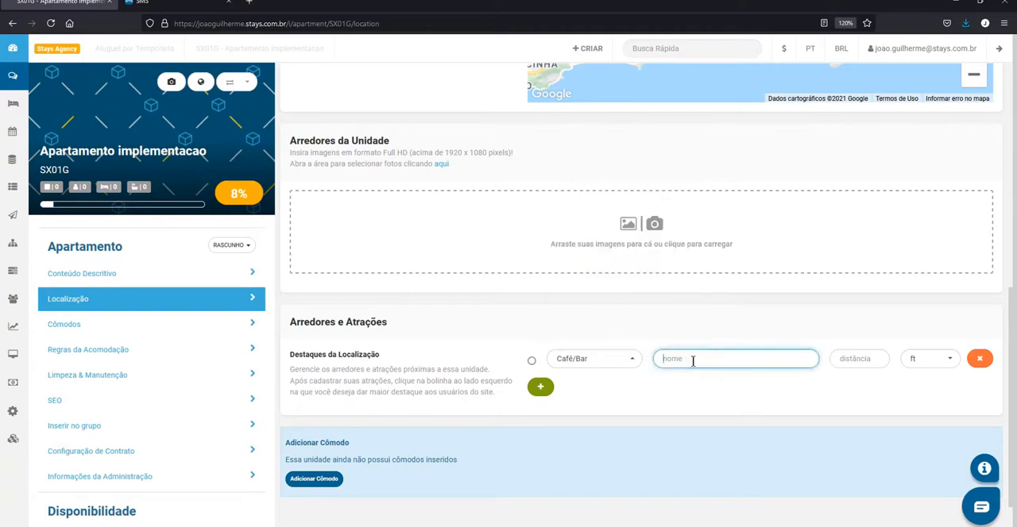
{"action": "left_click", "coordinate": [626, 360]}
{"action": "left_click", "coordinate": [722, 361]}
{"action": "left_click", "coordinate": [870, 364]}
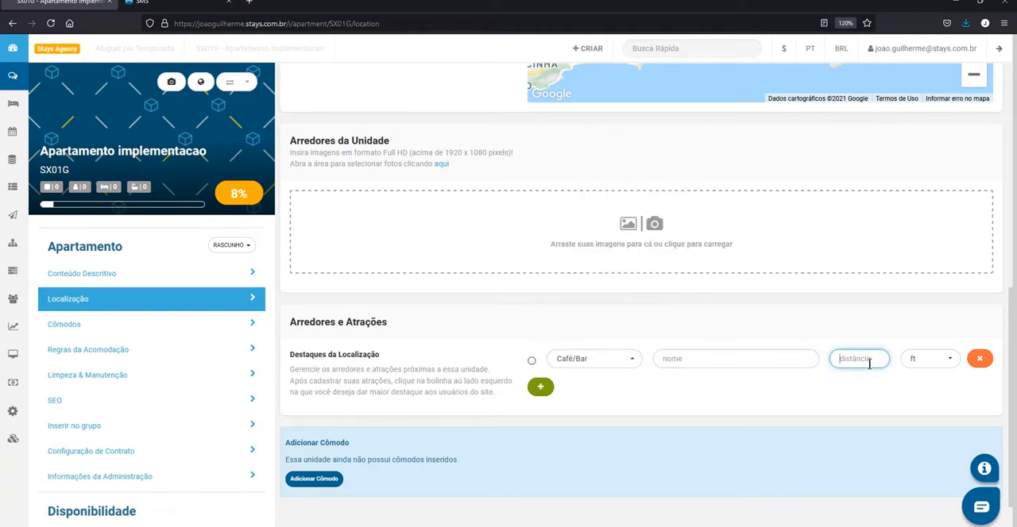
{"action": "left_click", "coordinate": [931, 359]}
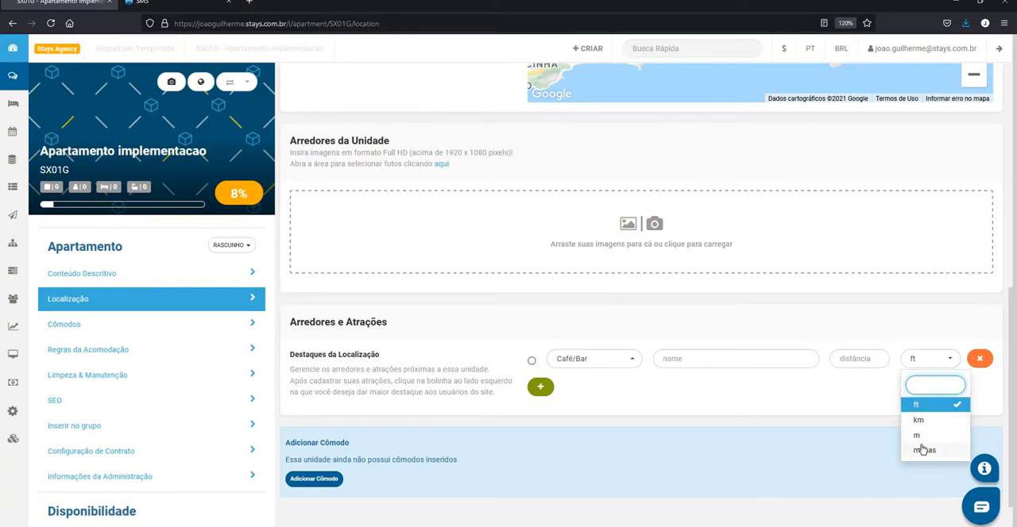
{"action": "left_click", "coordinate": [854, 396]}
{"action": "left_click", "coordinate": [864, 362]}
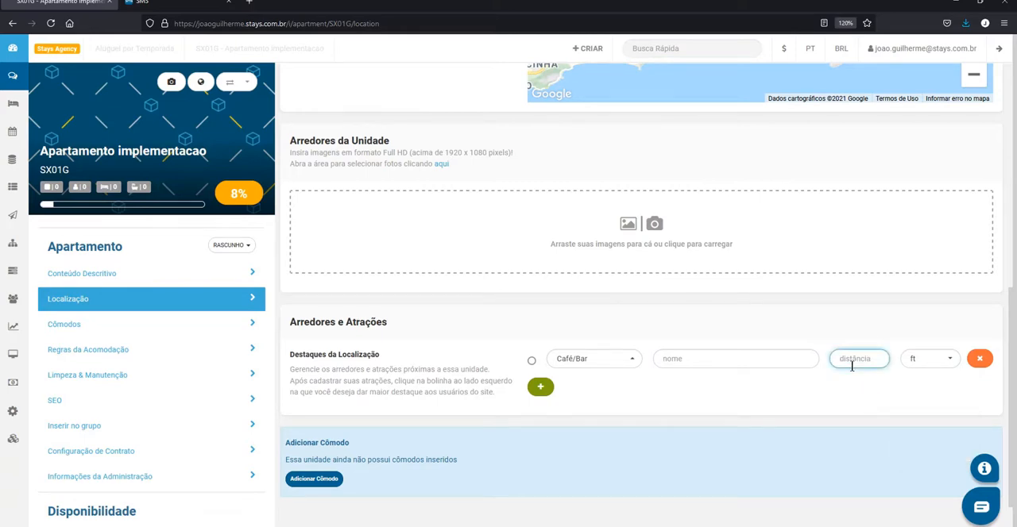
{"action": "left_click", "coordinate": [717, 392]}
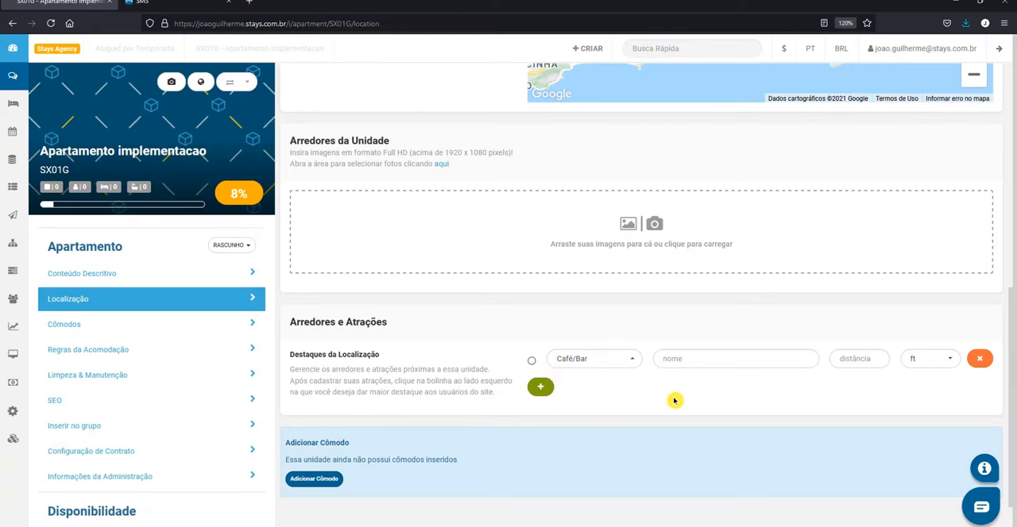
Go to the Cômodos section through the add-room prompt, dismiss the activation notice and view the HTML Personalizado editor
{"action": "scroll", "coordinate": [528, 340], "scroll_direction": "down", "scroll_amount": 1}
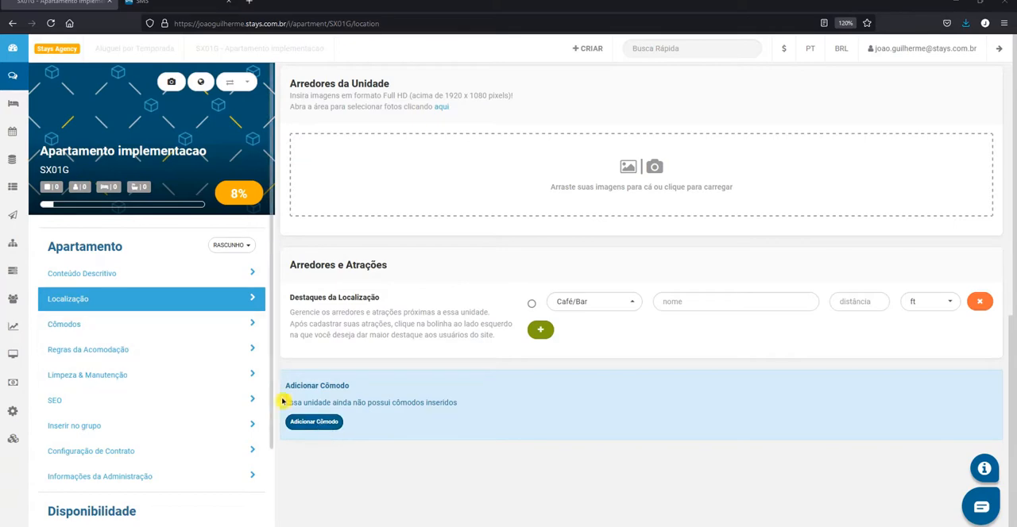
{"action": "left_click", "coordinate": [320, 423]}
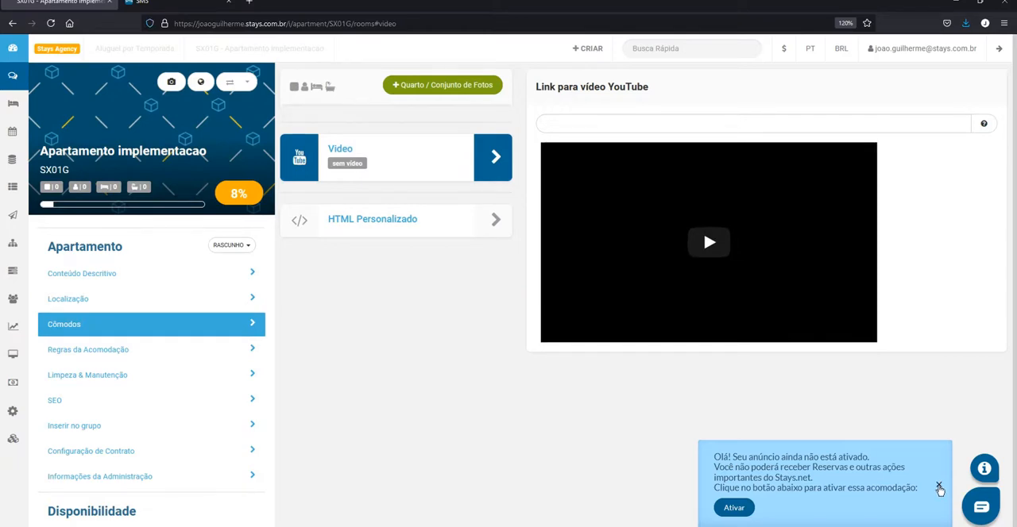
{"action": "left_click", "coordinate": [938, 486]}
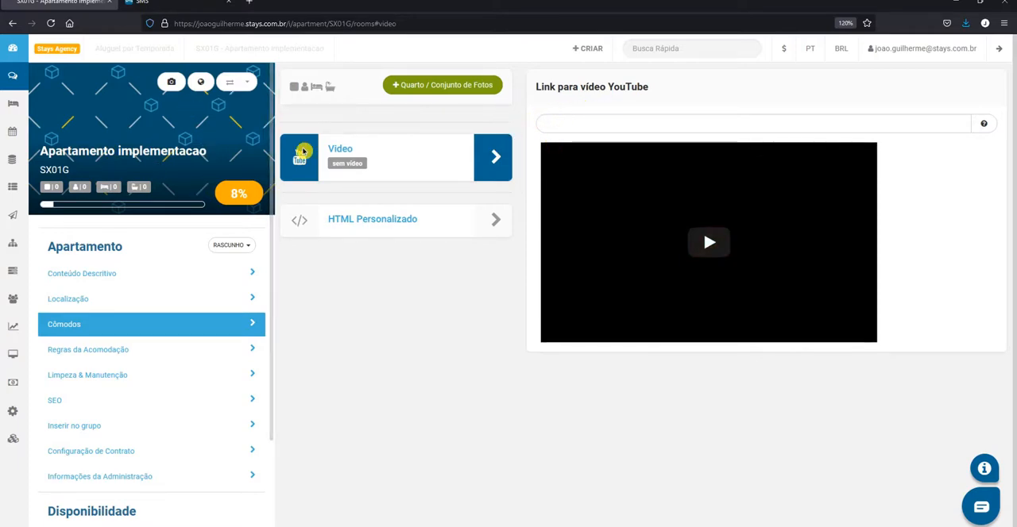
{"action": "left_click", "coordinate": [471, 222]}
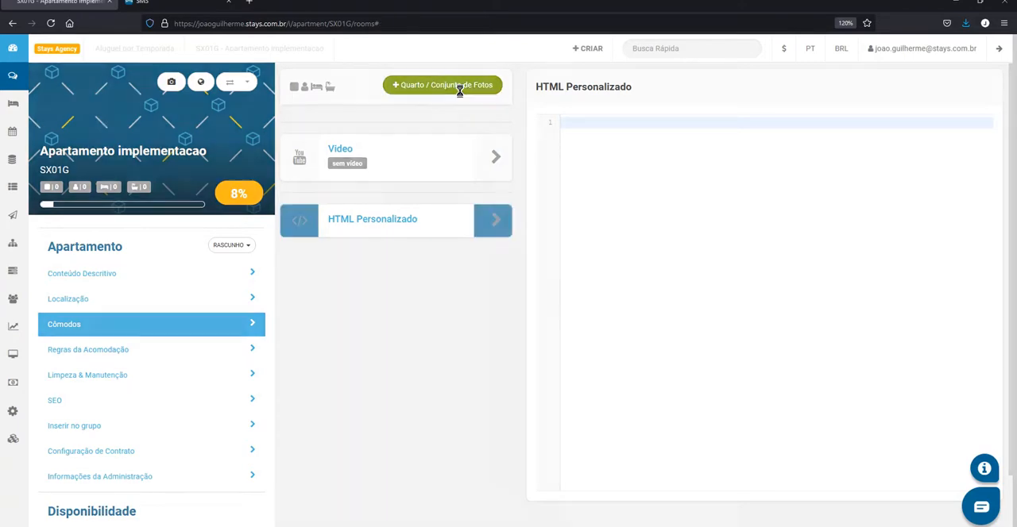
Start a new room, try Outras Dependências as its accommodation type and review the available area names
{"action": "left_click", "coordinate": [460, 86]}
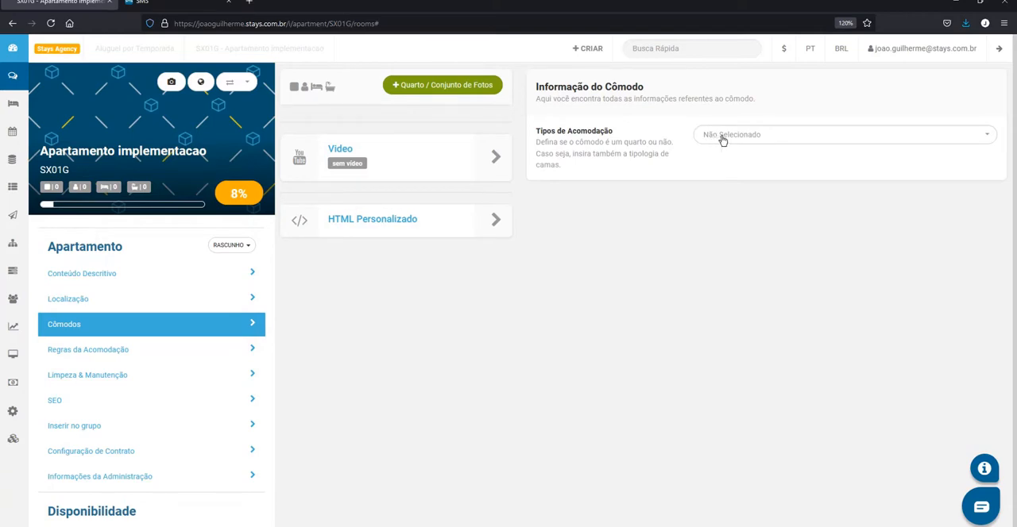
{"action": "left_click", "coordinate": [722, 139]}
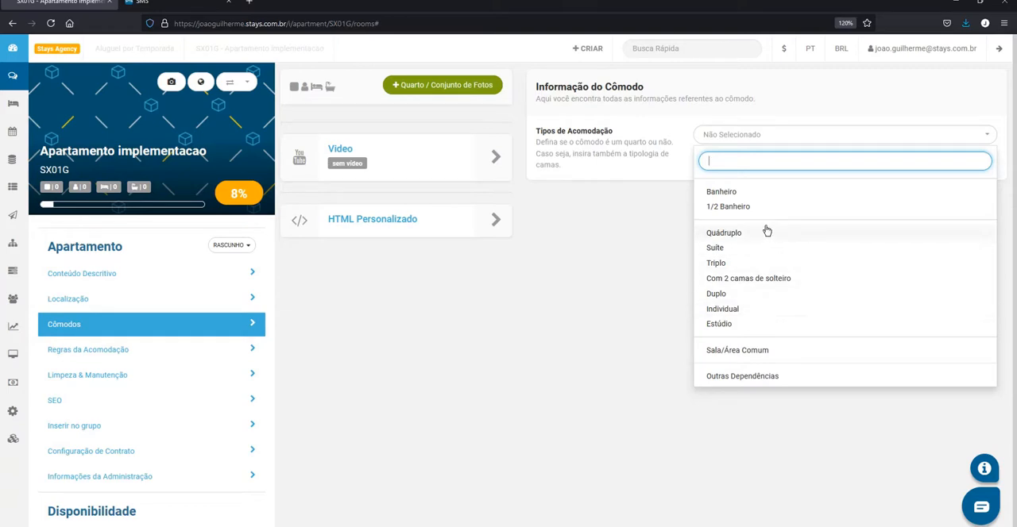
{"action": "left_click", "coordinate": [754, 375]}
{"action": "left_click", "coordinate": [740, 205]}
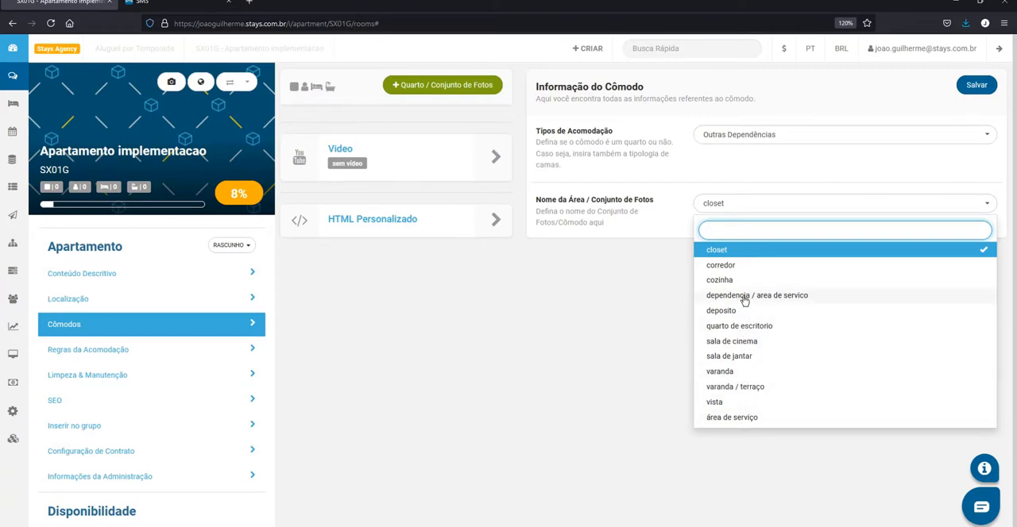
{"action": "left_click", "coordinate": [657, 245]}
Set the room type to Suíte with 2 Cama (s) de Casal, save the room and dismiss the activation notice
{"action": "left_click", "coordinate": [737, 137]}
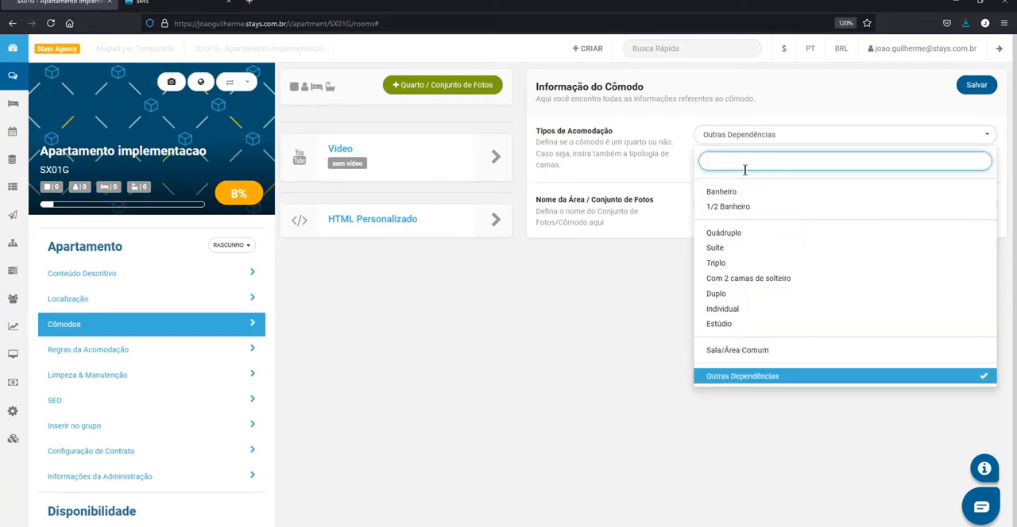
{"action": "left_click", "coordinate": [727, 250]}
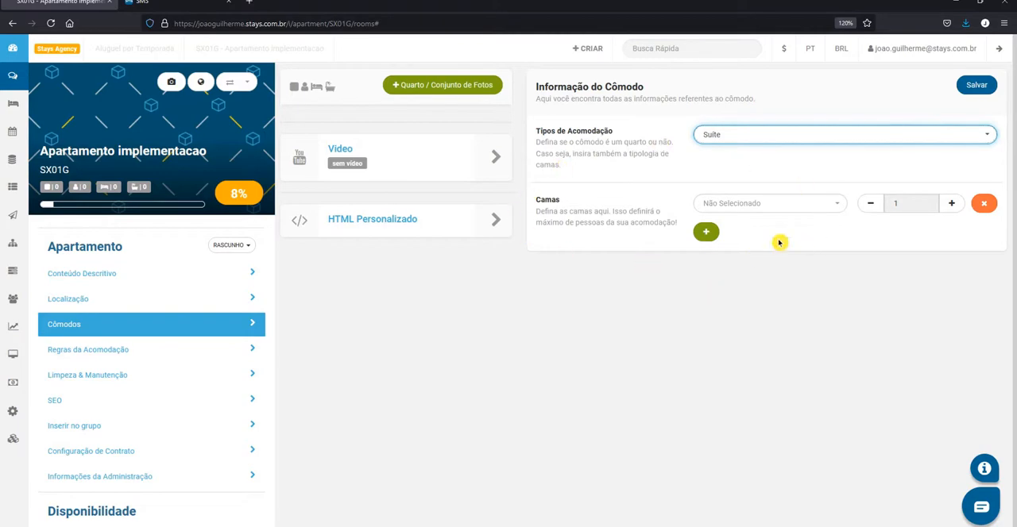
{"action": "left_click", "coordinate": [799, 211]}
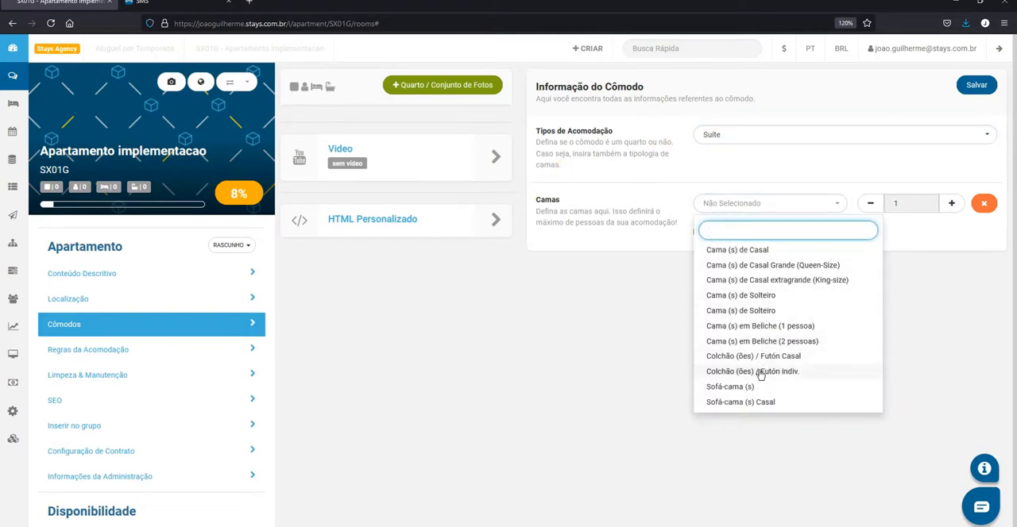
{"action": "left_click", "coordinate": [759, 251]}
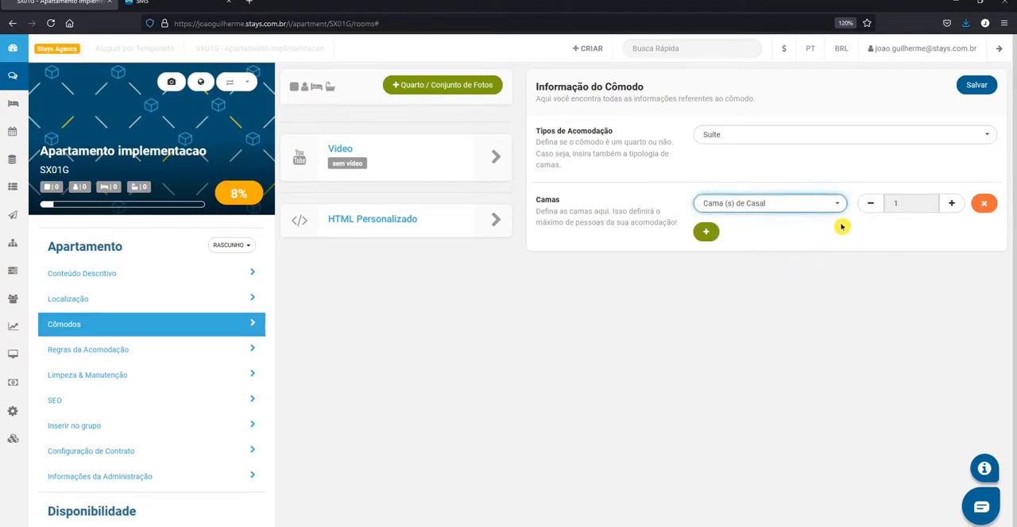
{"action": "left_click", "coordinate": [896, 203]}
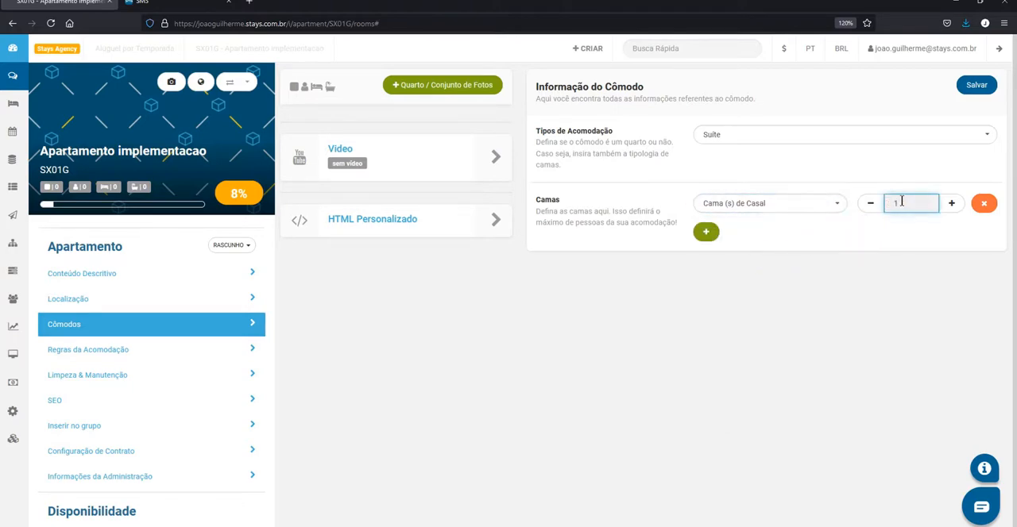
{"action": "left_click", "coordinate": [905, 188]}
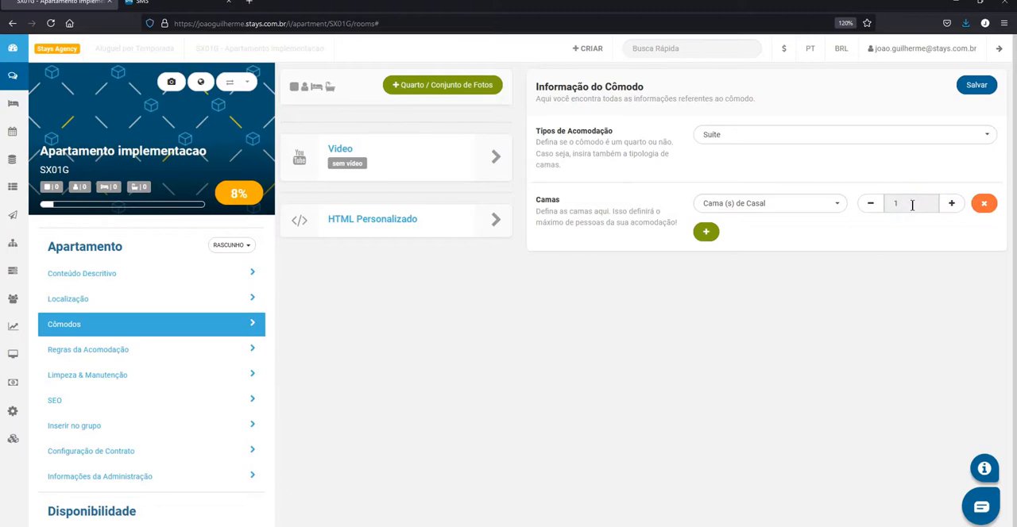
{"action": "left_click", "coordinate": [949, 206]}
{"action": "left_click", "coordinate": [977, 84]}
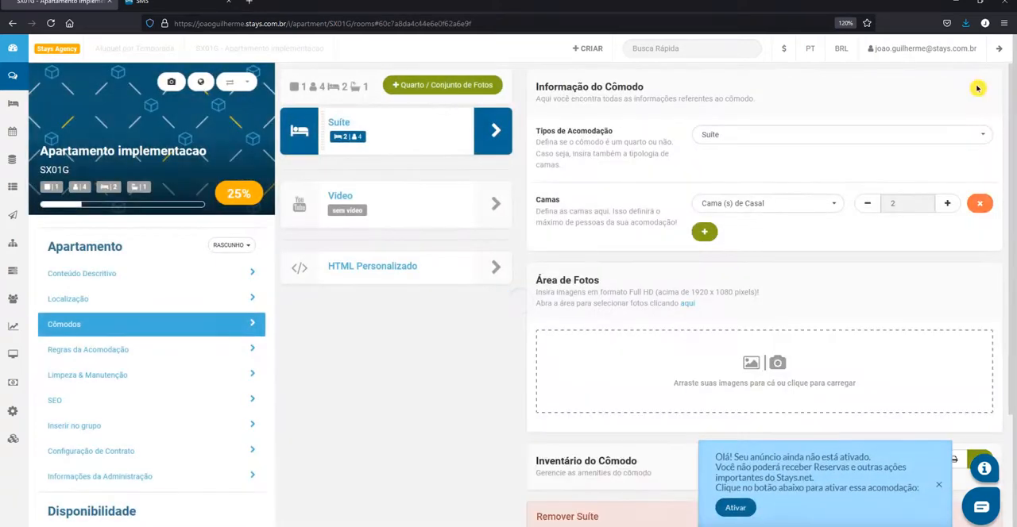
{"action": "left_click", "coordinate": [934, 484]}
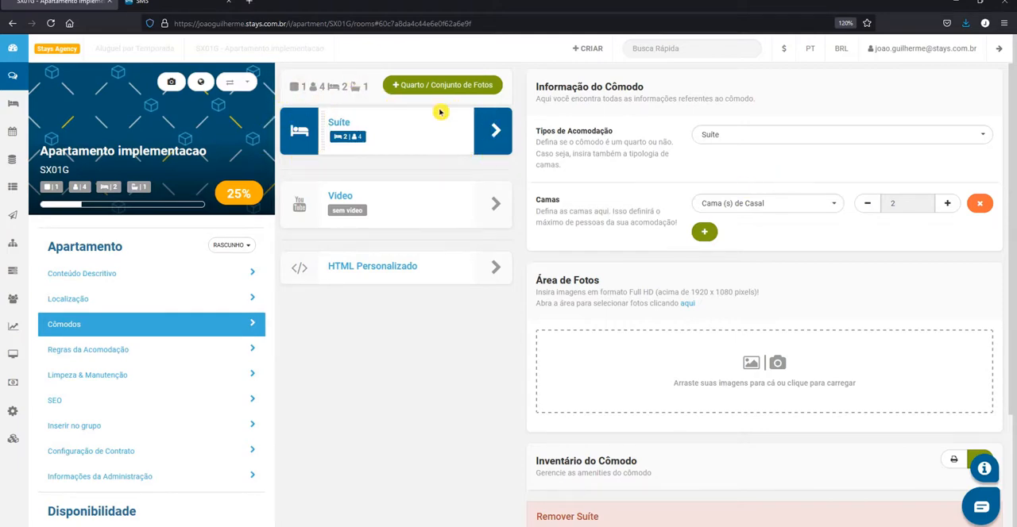
Examine the suite's Área de Fotos and Inventário do Cômodo sections
{"action": "scroll", "coordinate": [842, 286], "scroll_direction": "down", "scroll_amount": 2}
{"action": "right_click", "coordinate": [572, 207]}
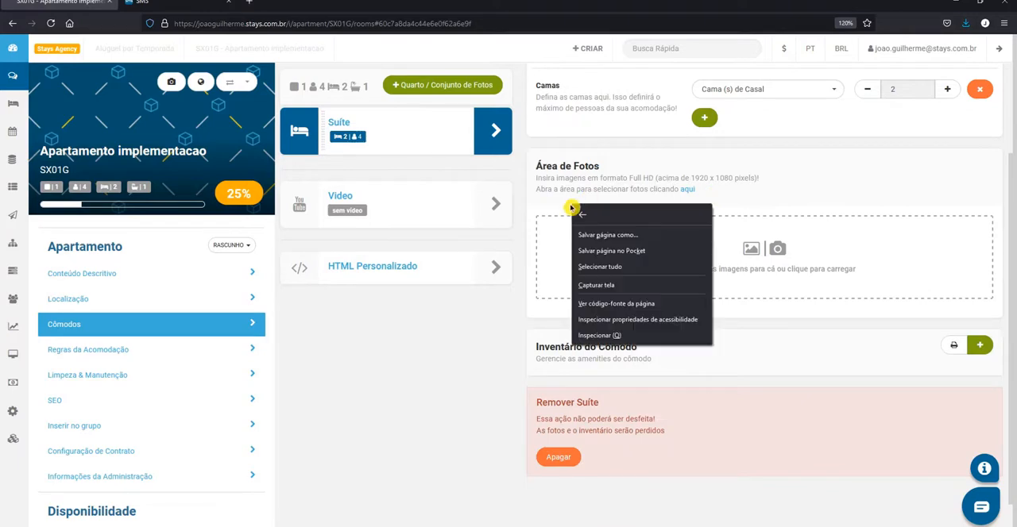
{"action": "left_click", "coordinate": [811, 205]}
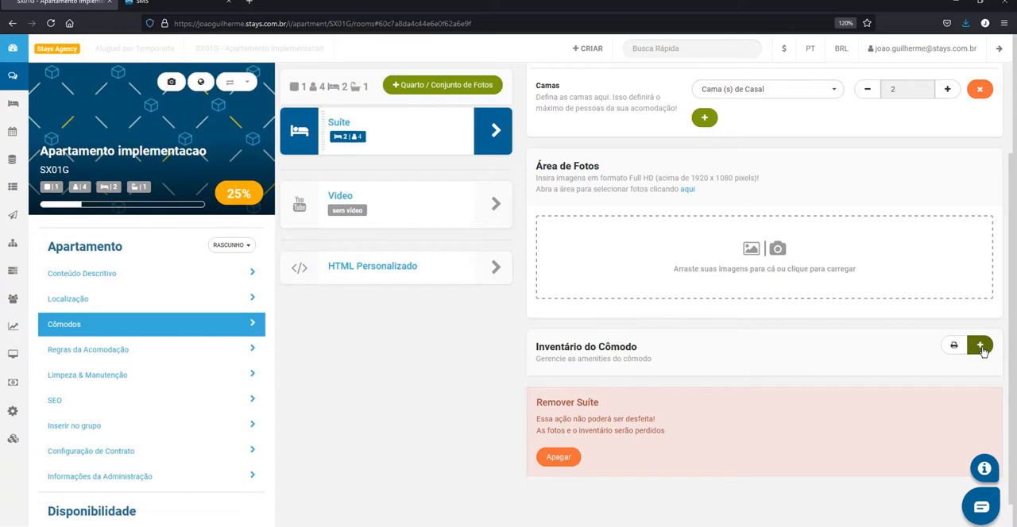
Start another room and review the accommodation types available for it
{"action": "scroll", "coordinate": [832, 366], "scroll_direction": "up", "scroll_amount": 1}
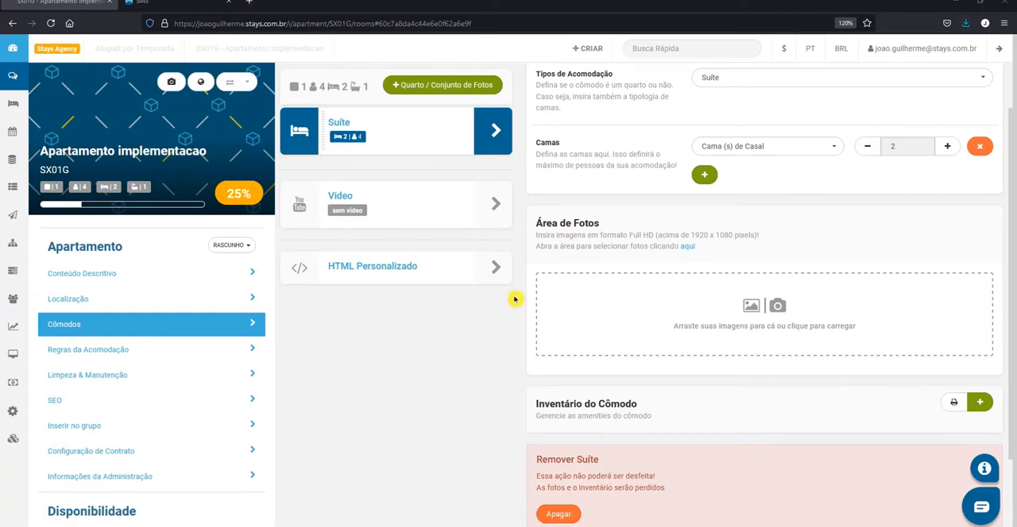
{"action": "left_click", "coordinate": [423, 85]}
{"action": "left_click", "coordinate": [703, 135]}
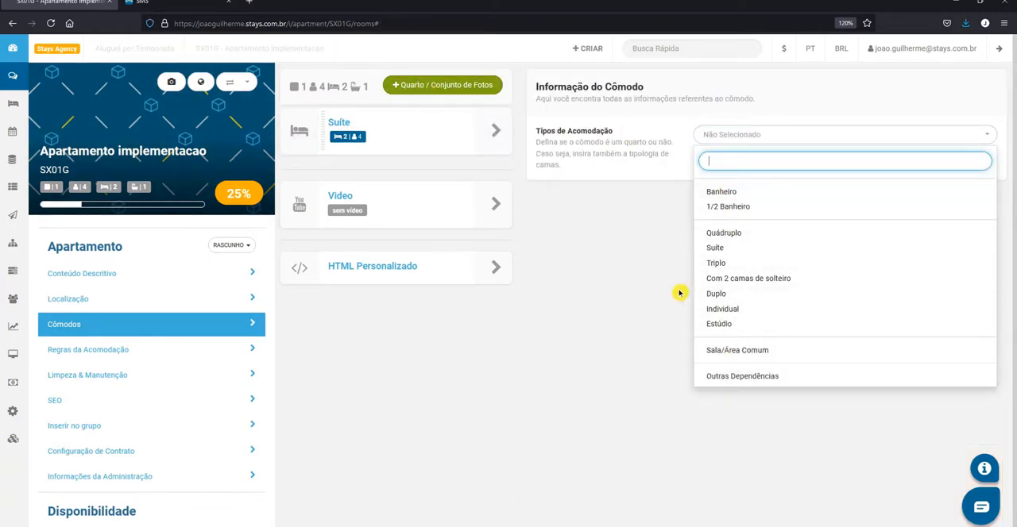
{"action": "left_click", "coordinate": [630, 265]}
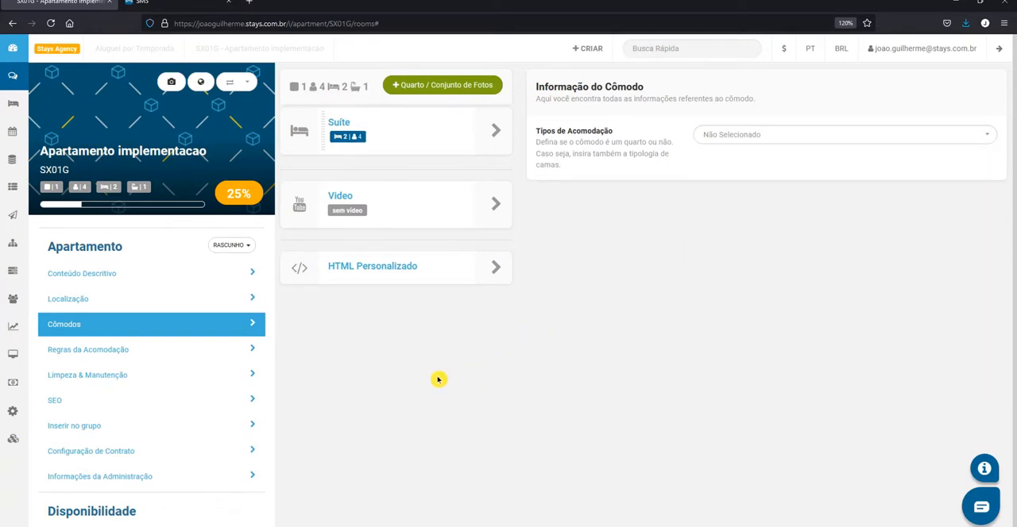
Go to the Regras da Acomodação section and dismiss the activation notice
{"action": "left_click", "coordinate": [90, 352]}
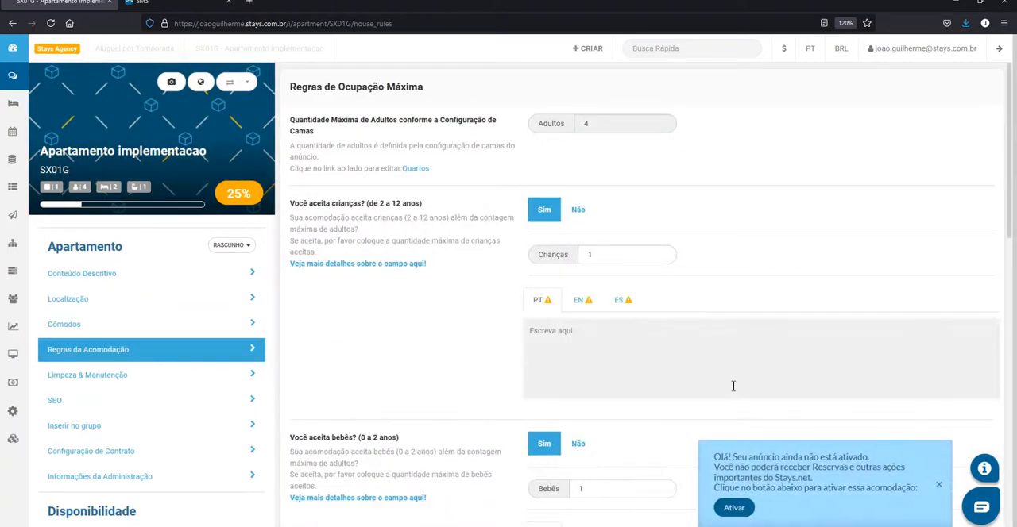
{"action": "left_click", "coordinate": [940, 487]}
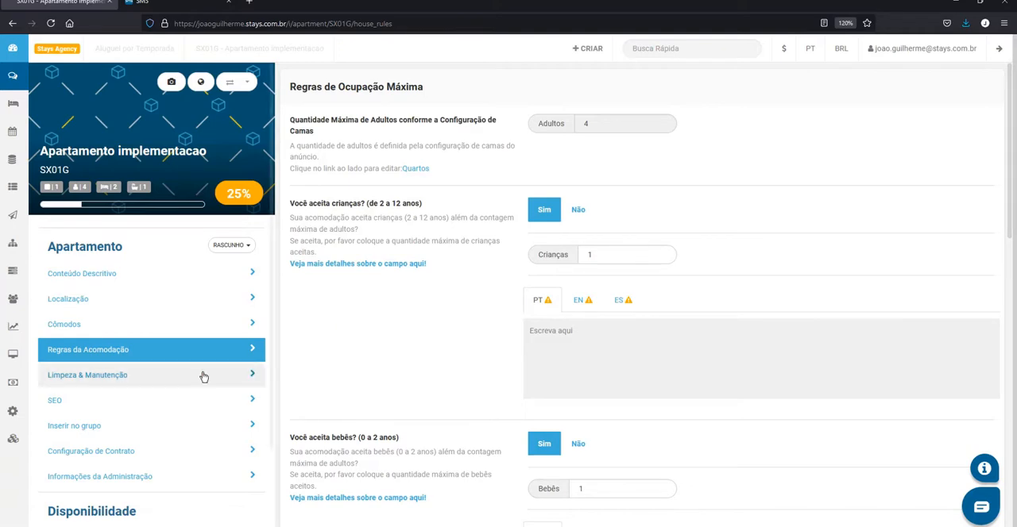
{"action": "scroll", "coordinate": [91, 372], "scroll_direction": "down", "scroll_amount": 1}
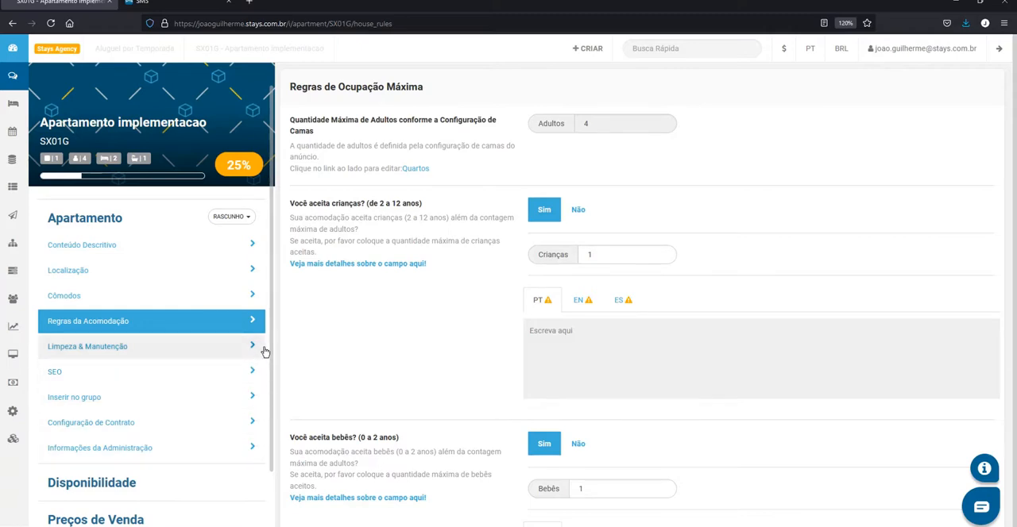
{"action": "scroll", "coordinate": [246, 254], "scroll_direction": "up", "scroll_amount": 1}
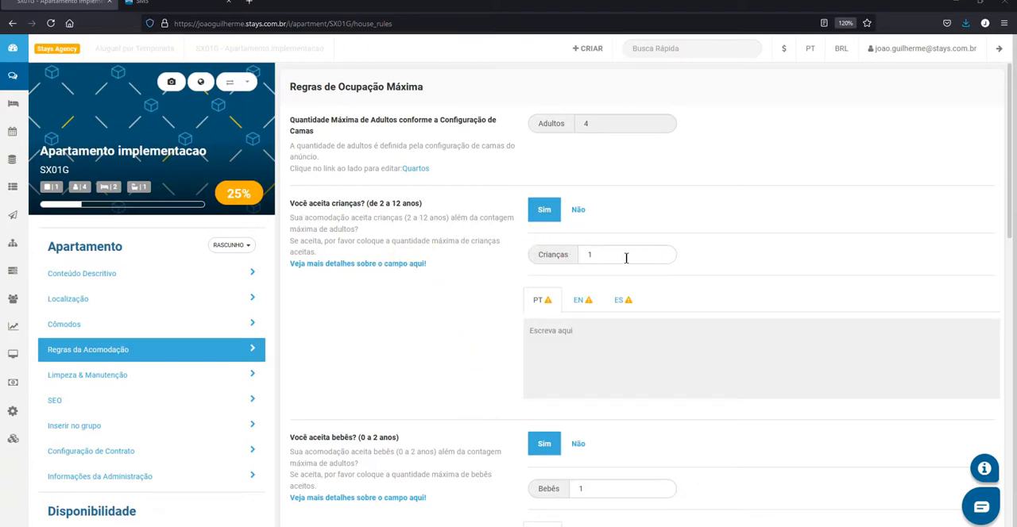
Set the maximum number of Crianças (2 a 12 anos) to 0
{"action": "left_click_drag", "start_coordinate": [626, 257], "coordinate": [576, 254]}
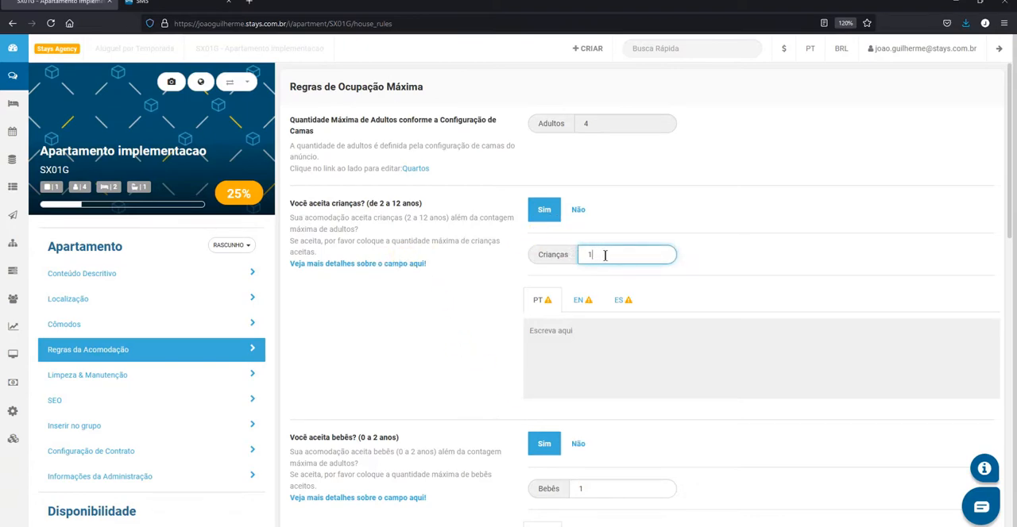
{"action": "left_click", "coordinate": [613, 241]}
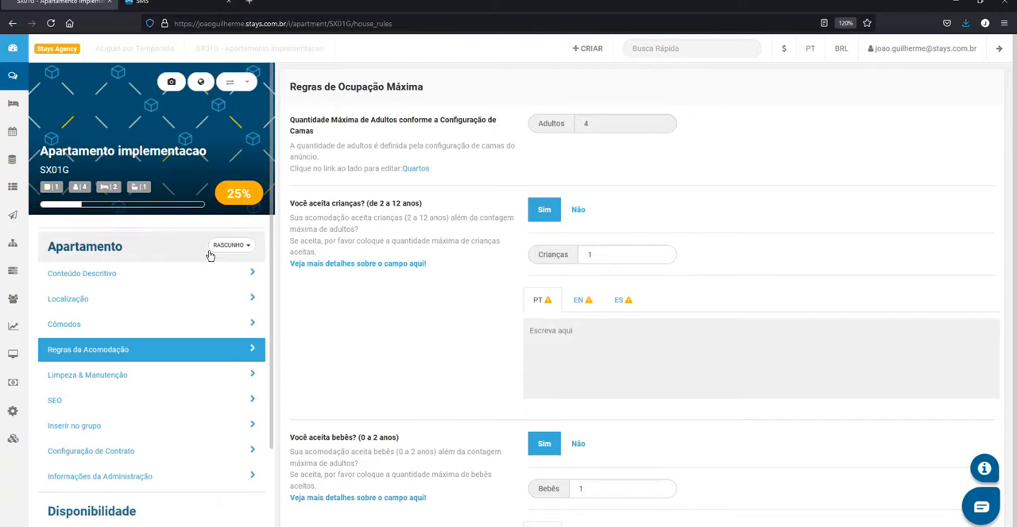
{"action": "double_click", "coordinate": [589, 254]}
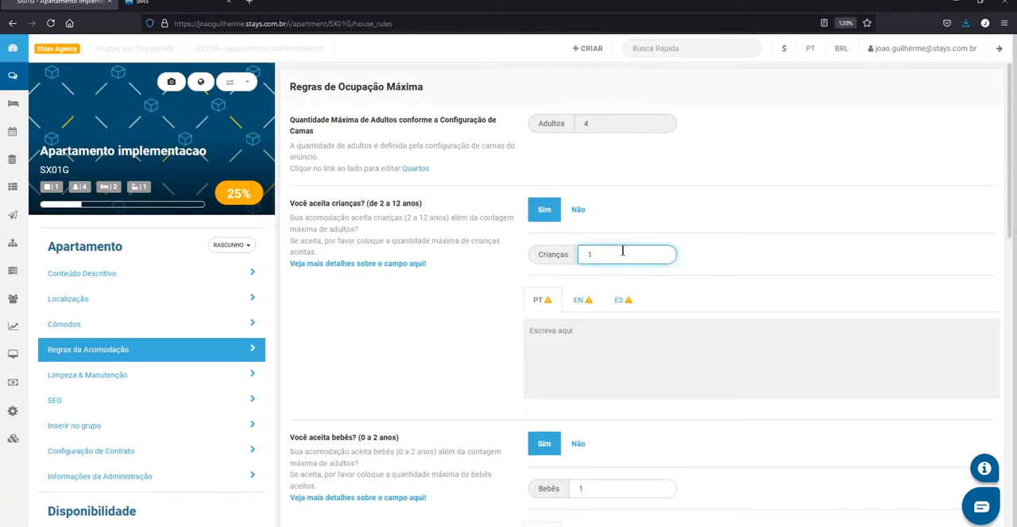
{"action": "left_click", "coordinate": [671, 231]}
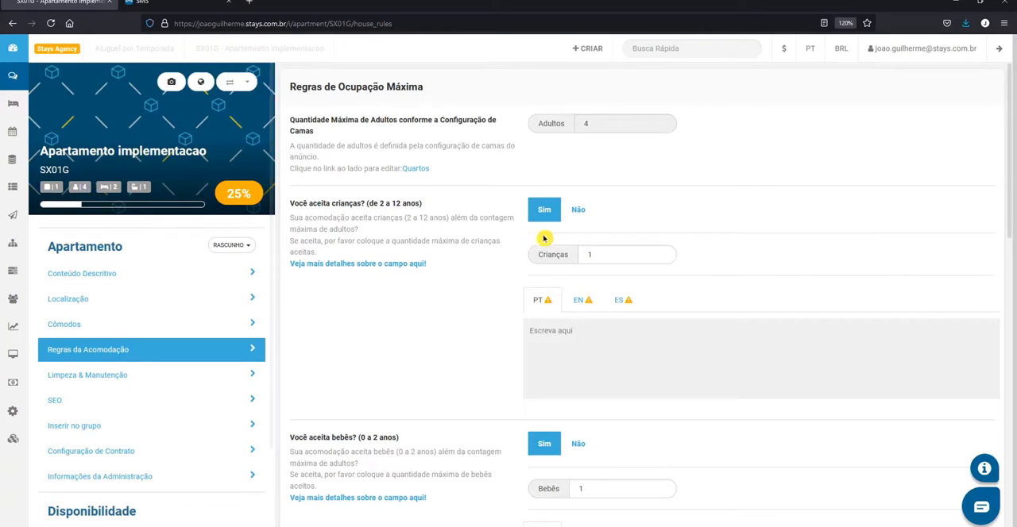
{"action": "double_click", "coordinate": [612, 255]}
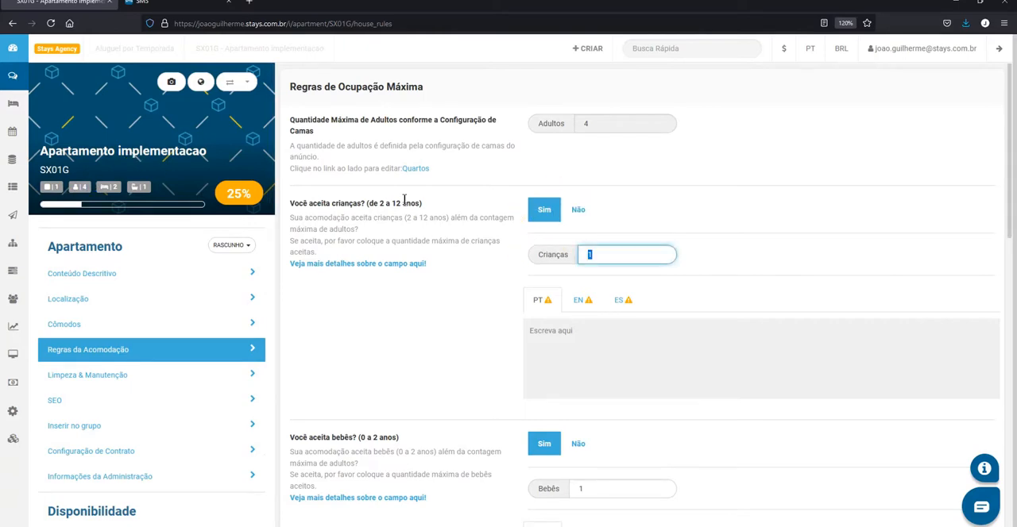
{"action": "type", "text": "0"}
{"action": "left_click", "coordinate": [433, 325]}
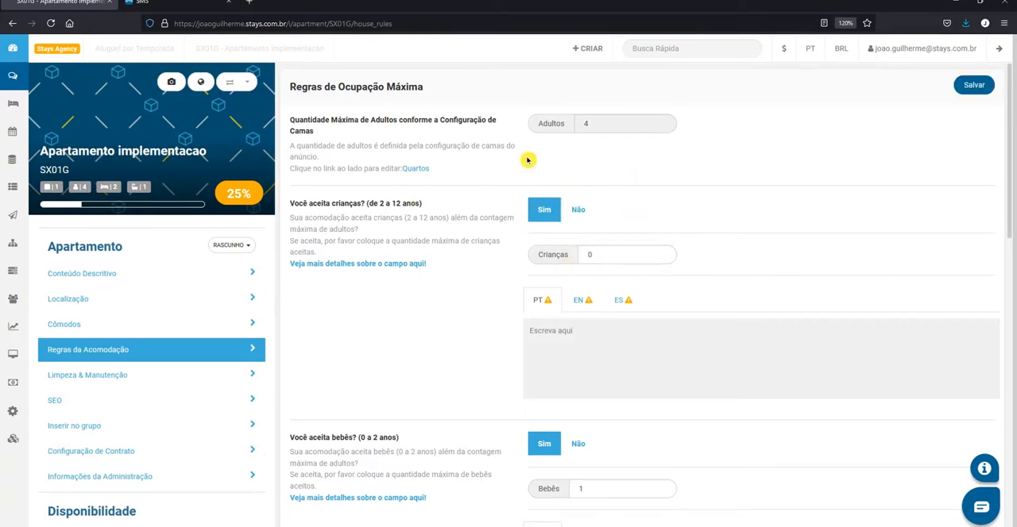
{"action": "double_click", "coordinate": [597, 257]}
{"action": "left_click", "coordinate": [618, 236]}
Set the maximum number of Bebês (0 a 2 anos) to 0
{"action": "scroll", "coordinate": [660, 296], "scroll_direction": "down", "scroll_amount": 3}
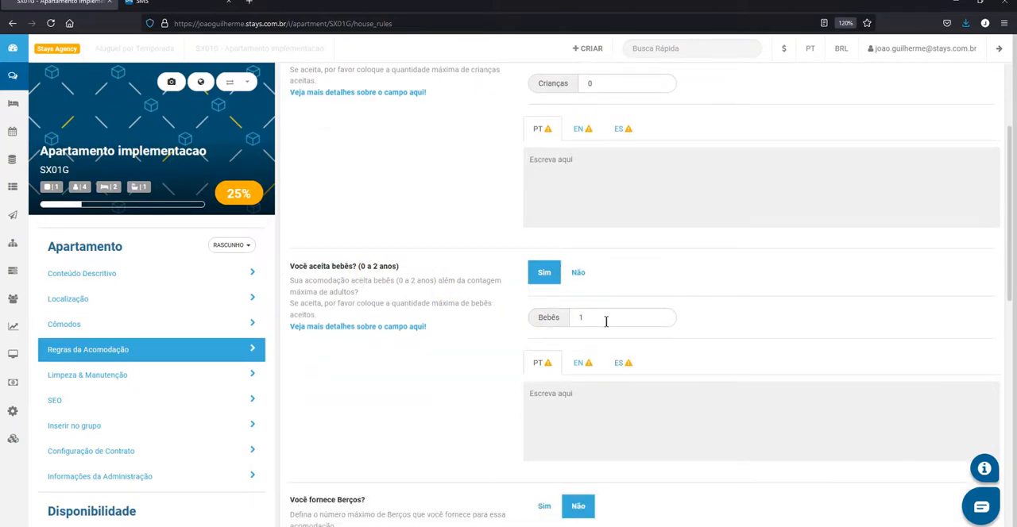
{"action": "left_click_drag", "start_coordinate": [602, 321], "coordinate": [570, 318]}
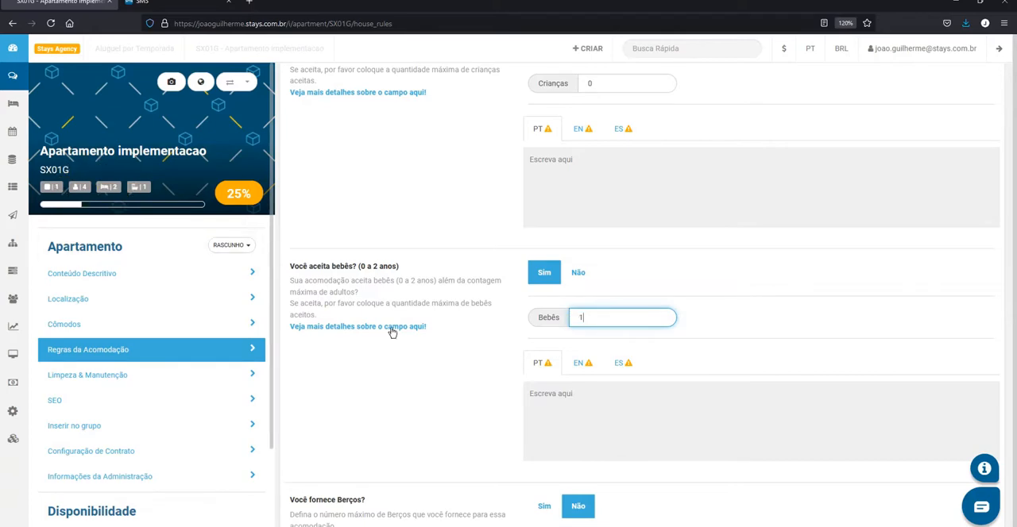
{"action": "left_click_drag", "start_coordinate": [616, 329], "coordinate": [522, 295]}
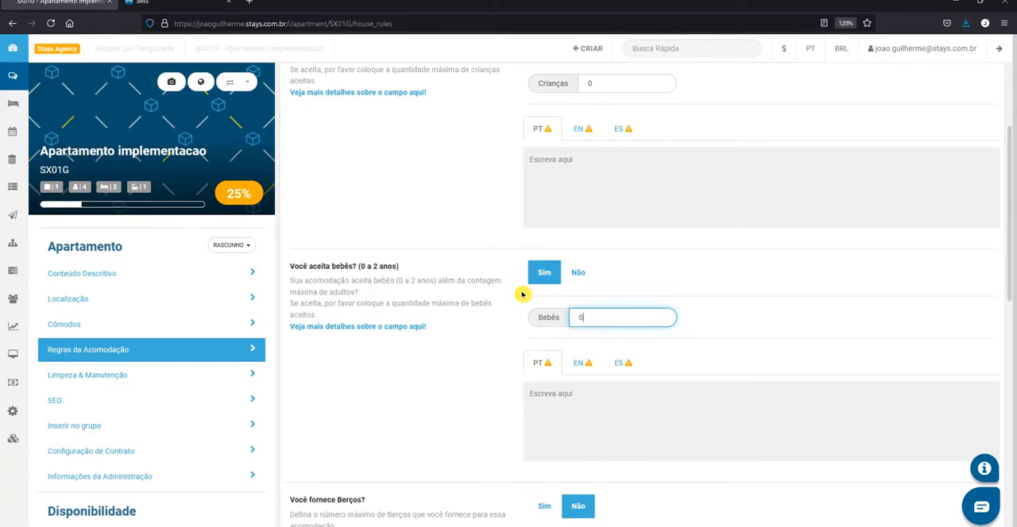
{"action": "type", "text": "0"}
{"action": "left_click", "coordinate": [512, 301]}
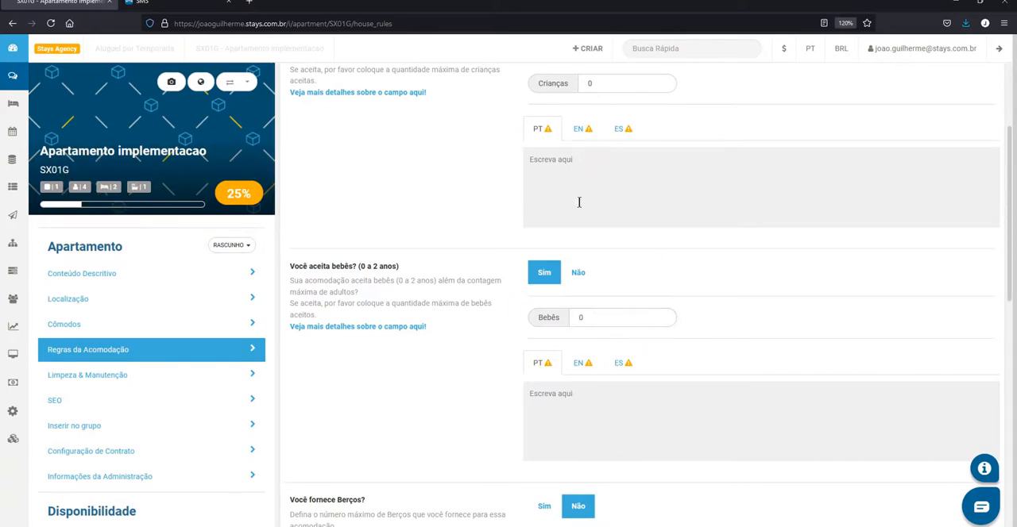
Review the children, babies, Berços and Idade Mínima fields of the maximum occupancy rules
{"action": "scroll", "coordinate": [586, 194], "scroll_direction": "up", "scroll_amount": 1}
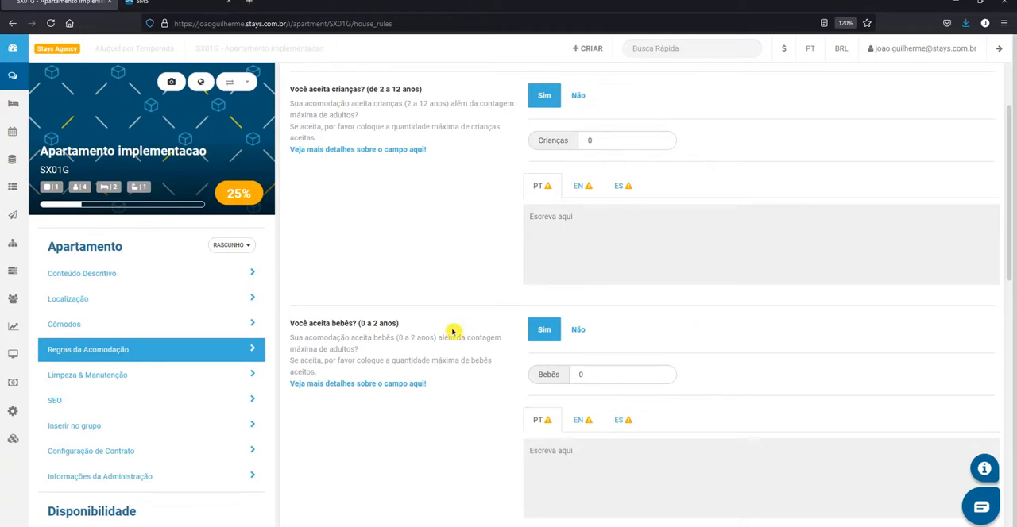
{"action": "scroll", "coordinate": [537, 314], "scroll_direction": "down", "scroll_amount": 1}
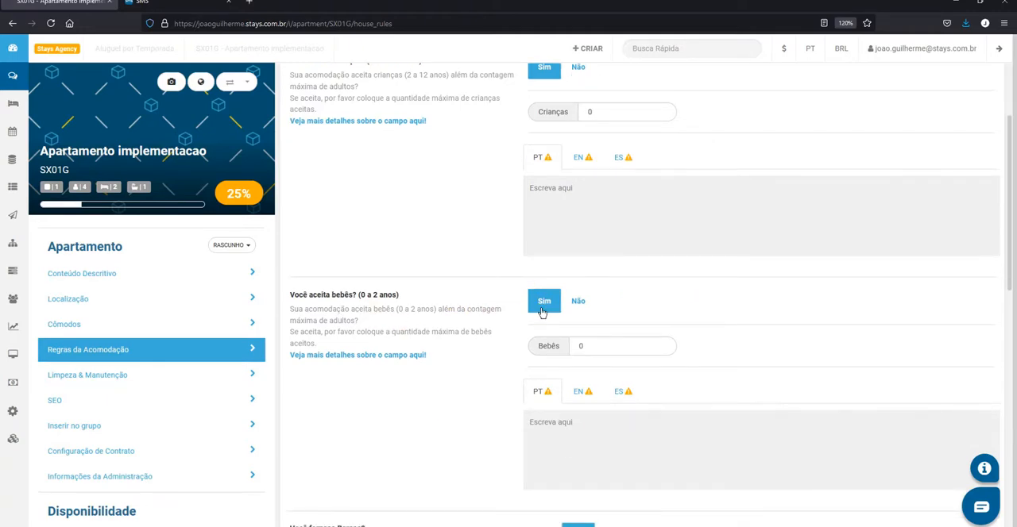
{"action": "scroll", "coordinate": [541, 312], "scroll_direction": "down", "scroll_amount": 2}
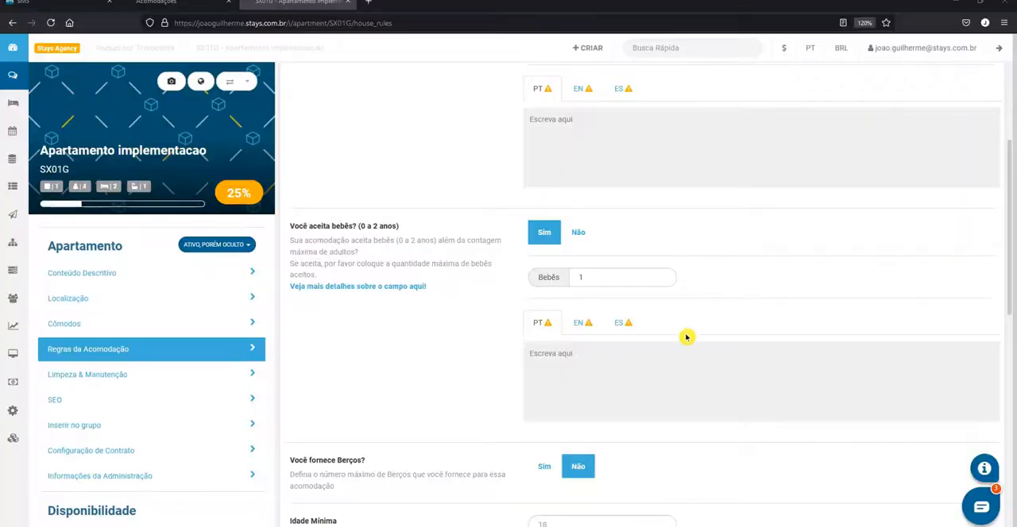
{"action": "scroll", "coordinate": [687, 342], "scroll_direction": "down", "scroll_amount": 3}
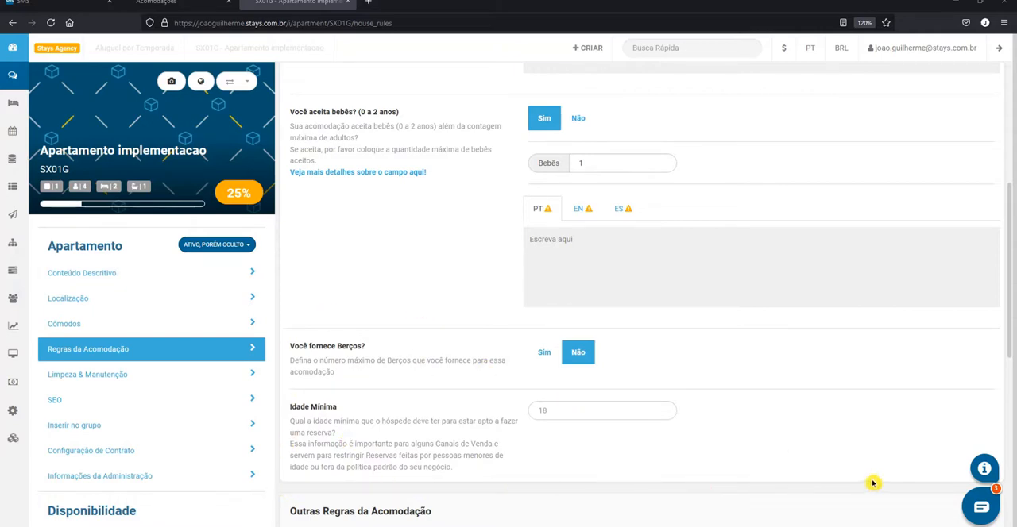
Re-enter 1 as the maximum number of Crianças in the occupancy rules
{"action": "scroll", "coordinate": [688, 418], "scroll_direction": "up", "scroll_amount": 5}
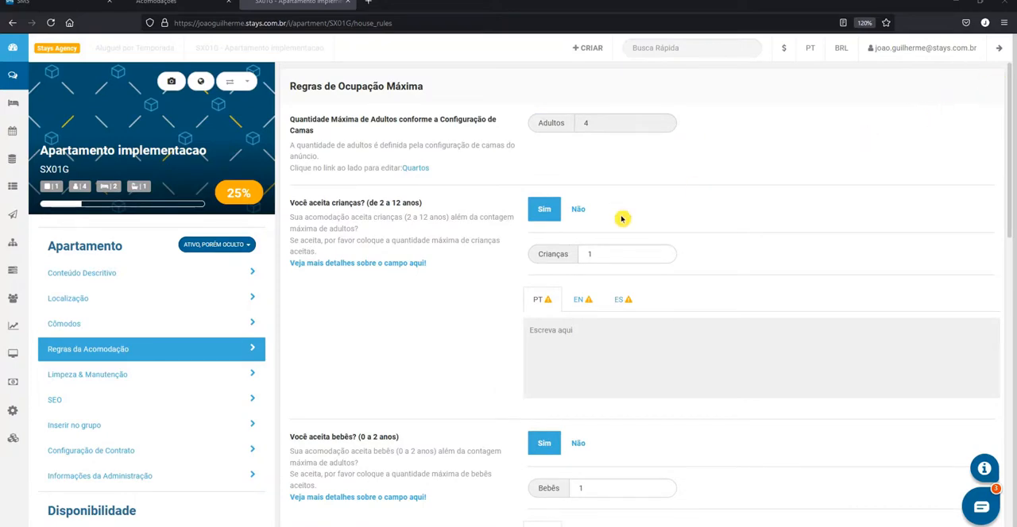
{"action": "left_click", "coordinate": [616, 253]}
{"action": "key", "text": "BackSpace"}
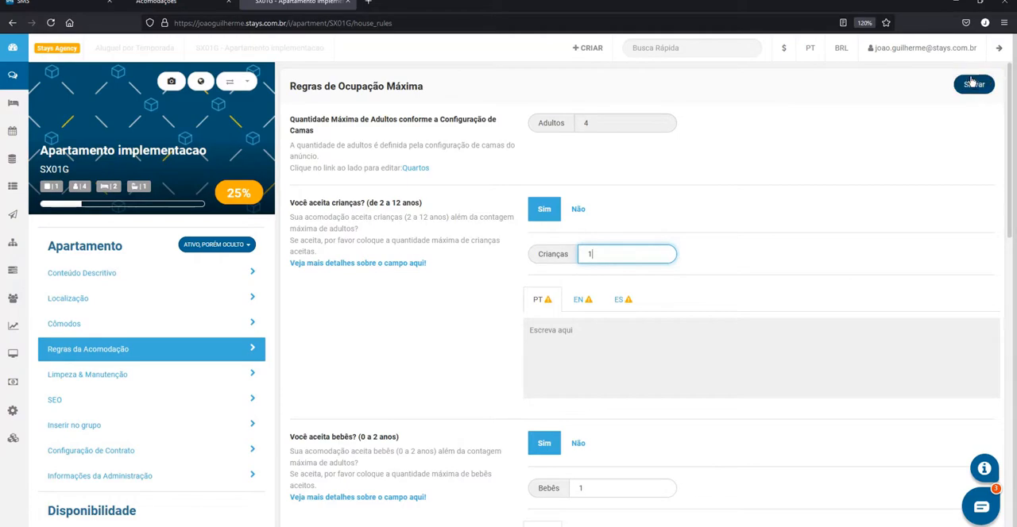
Look through the remaining occupancy fields and the Outras Regras da Acomodação section
{"action": "scroll", "coordinate": [947, 170], "scroll_direction": "down", "scroll_amount": 6}
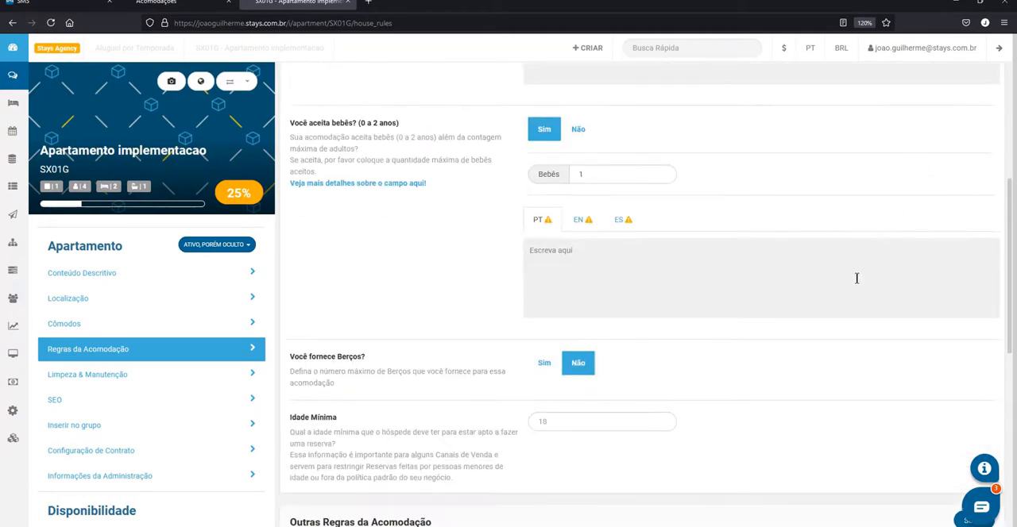
{"action": "scroll", "coordinate": [525, 390], "scroll_direction": "down", "scroll_amount": 1}
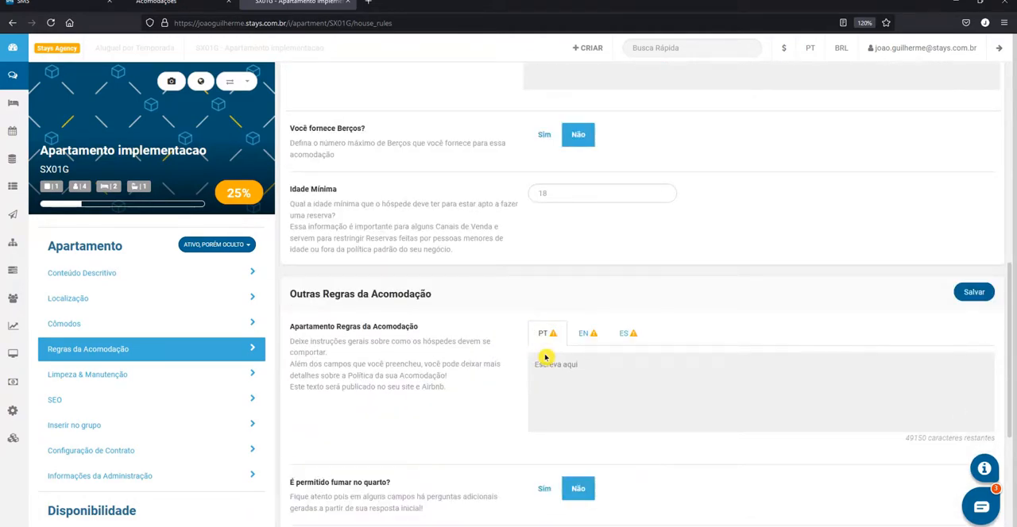
{"action": "scroll", "coordinate": [545, 358], "scroll_direction": "down", "scroll_amount": 1}
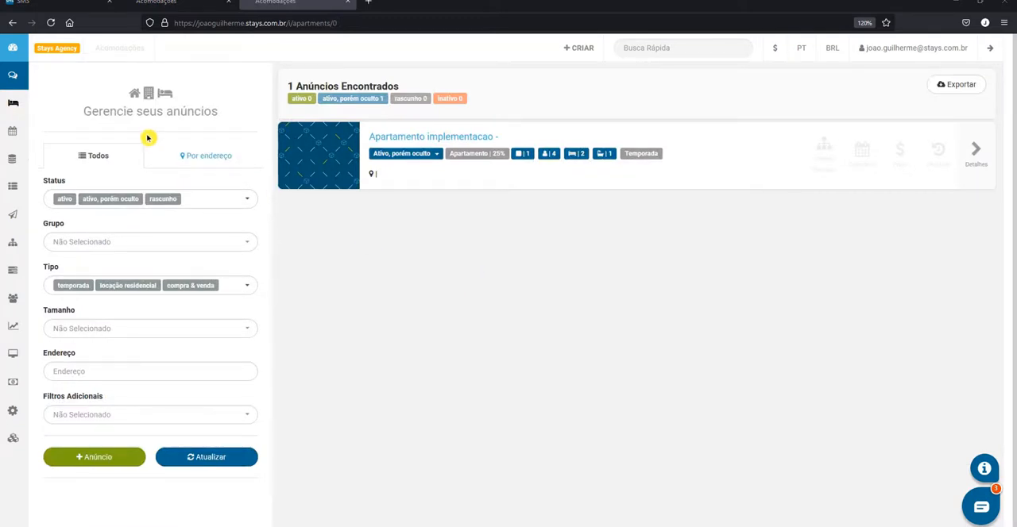
Create a multi-unit listing of type Pousada with the internal reference Pousada implementação
{"action": "mouse_move", "coordinate": [12, 103]}
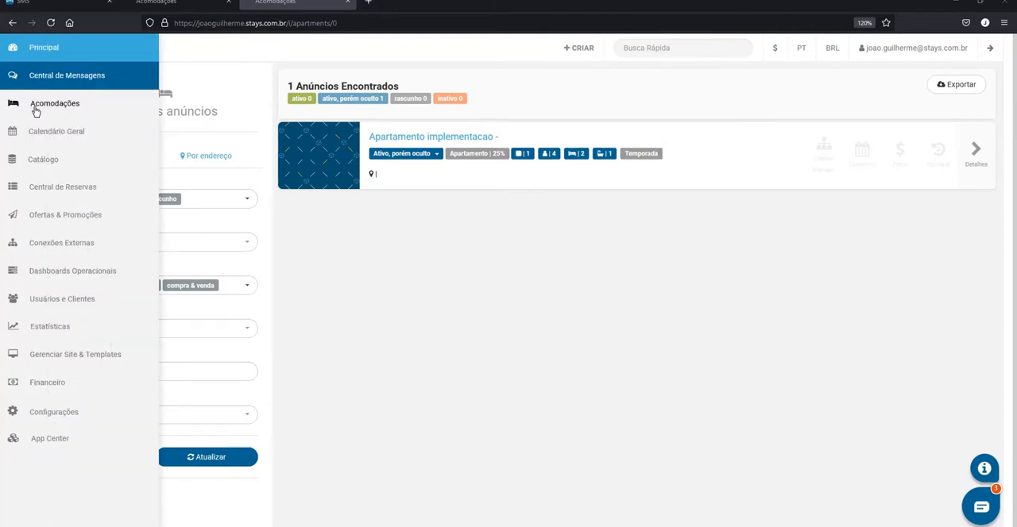
{"action": "left_click", "coordinate": [99, 464]}
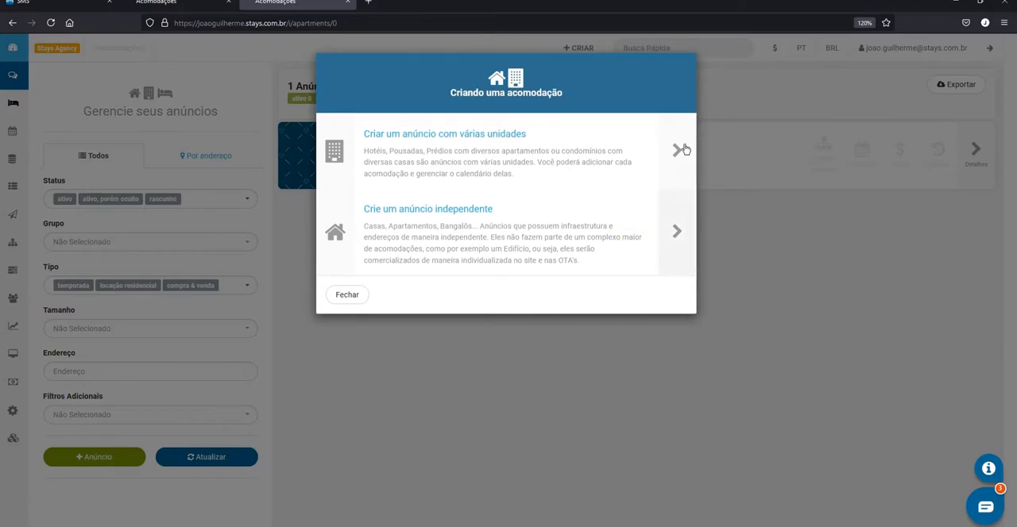
{"action": "left_click", "coordinate": [671, 149]}
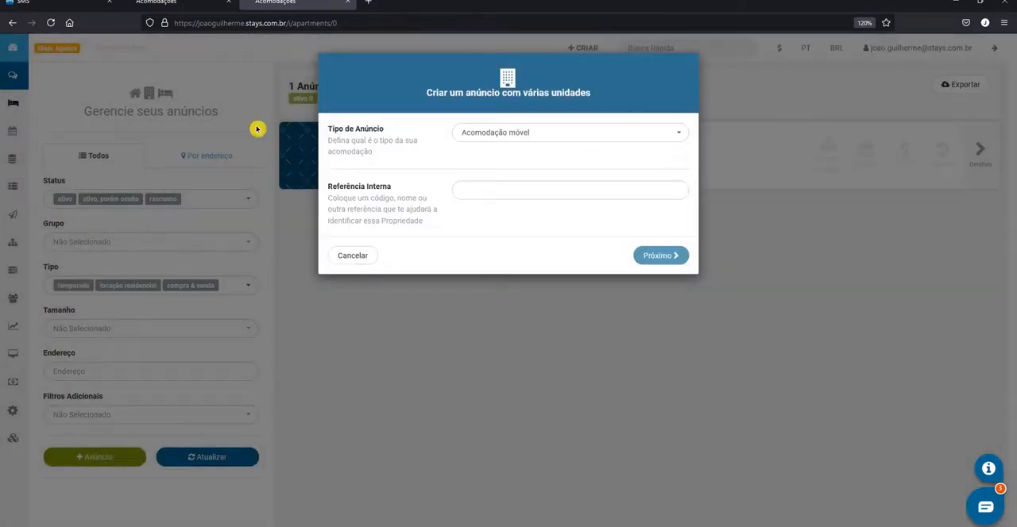
{"action": "left_click", "coordinate": [510, 137]}
{"action": "scroll", "coordinate": [541, 385], "scroll_direction": "down", "scroll_amount": 3}
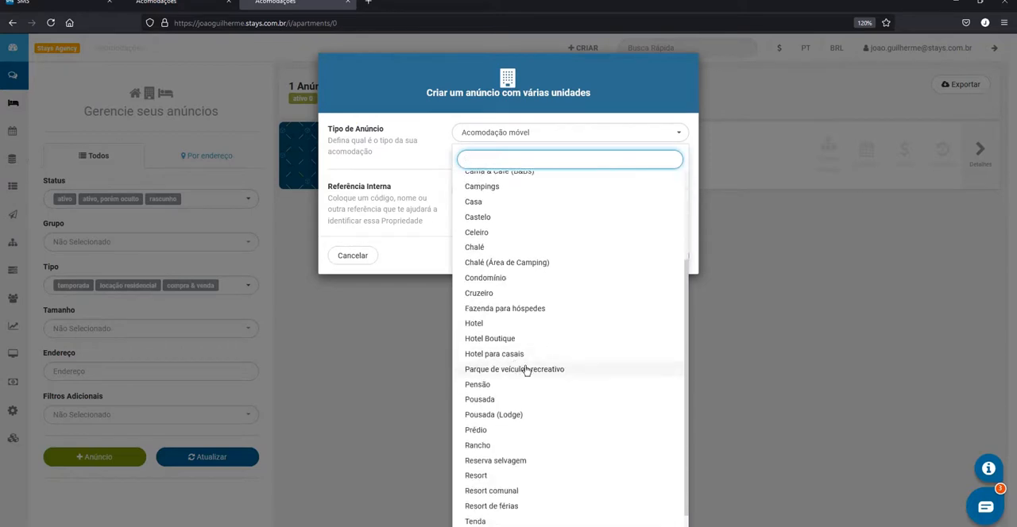
{"action": "left_click", "coordinate": [496, 401]}
{"action": "left_click", "coordinate": [501, 194]}
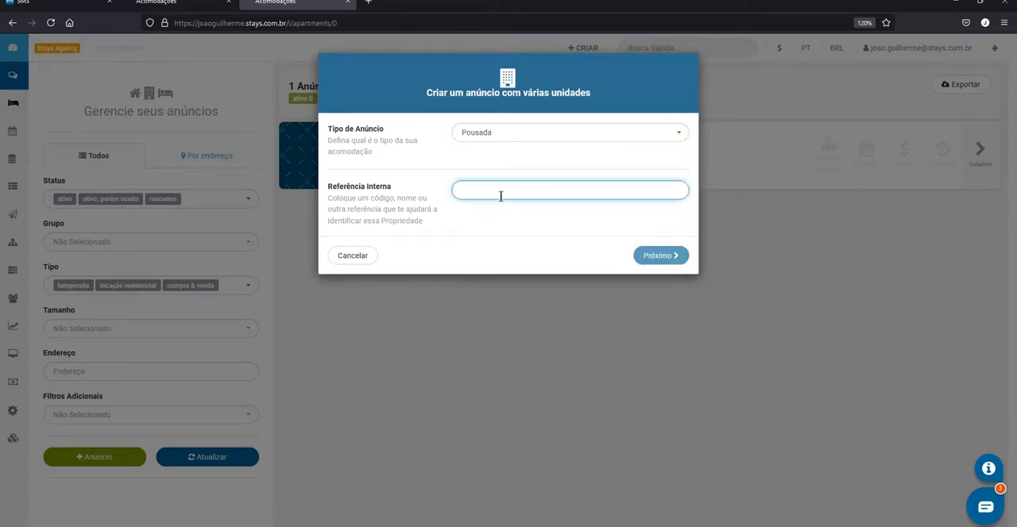
{"action": "type", "text": "Pousada implementação"}
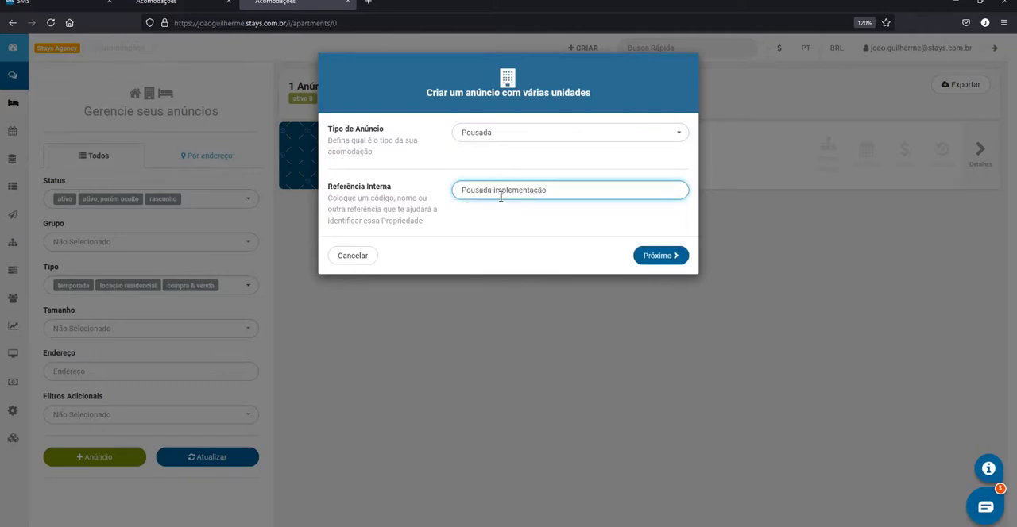
{"action": "left_click", "coordinate": [687, 253]}
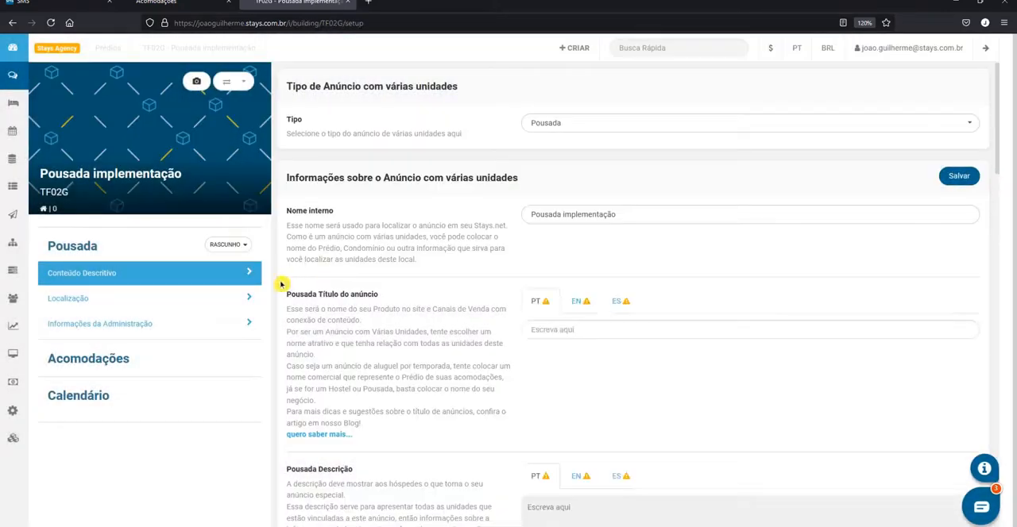
Set the pousada listing's status to Ativo and review its descriptive content fields
{"action": "left_click", "coordinate": [230, 244]}
{"action": "left_click", "coordinate": [228, 265]}
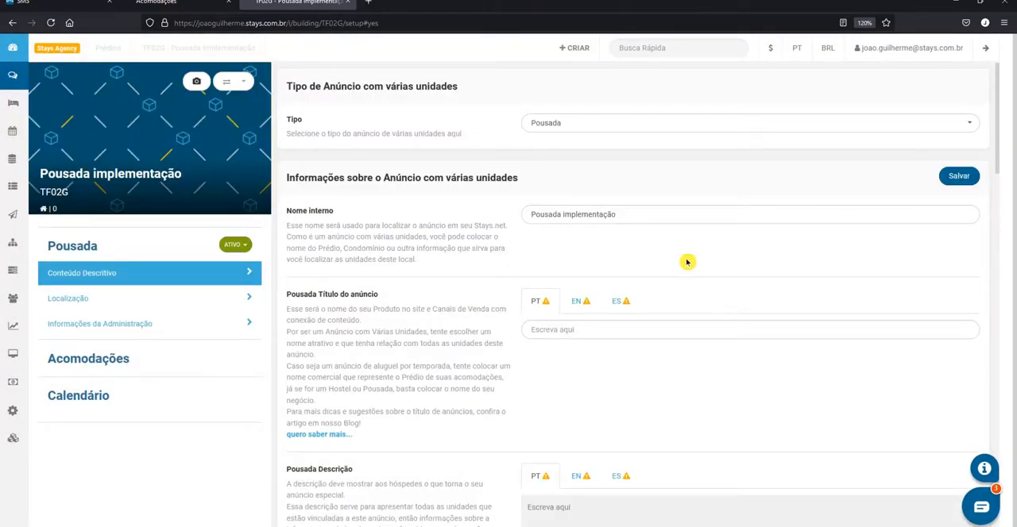
{"action": "scroll", "coordinate": [675, 260], "scroll_direction": "down", "scroll_amount": 1}
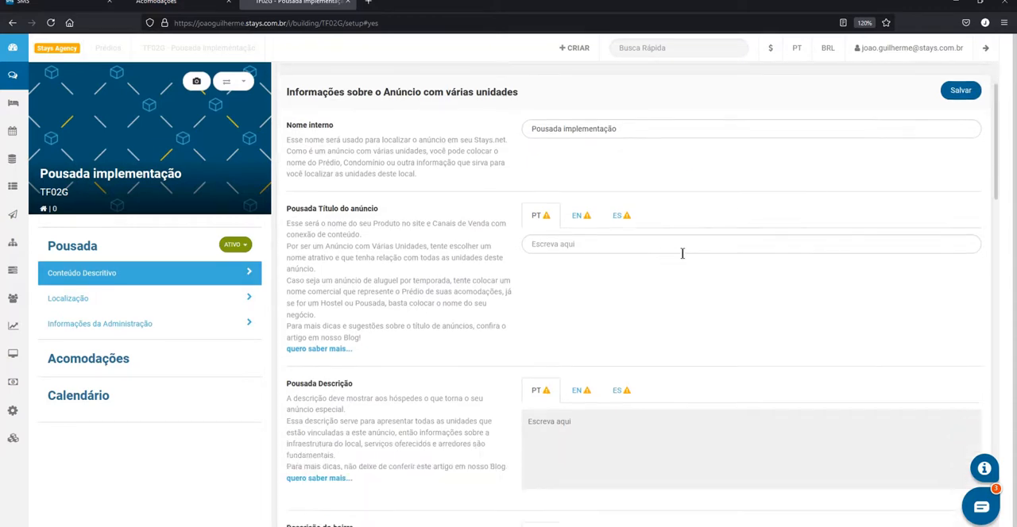
{"action": "scroll", "coordinate": [699, 270], "scroll_direction": "down", "scroll_amount": 4}
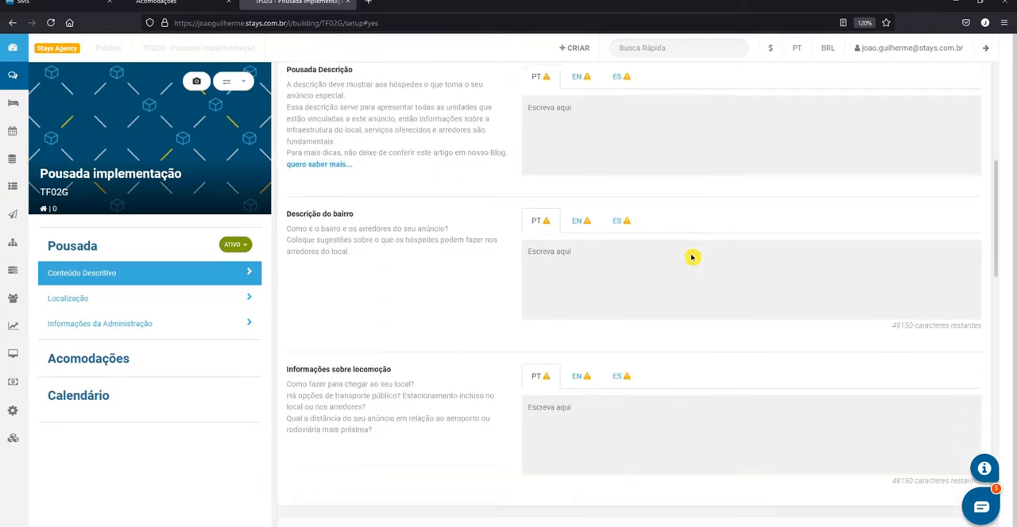
Look through the pousada's remaining description fields, its shared amenities list and its Localização section
{"action": "scroll", "coordinate": [692, 257], "scroll_direction": "down", "scroll_amount": 3}
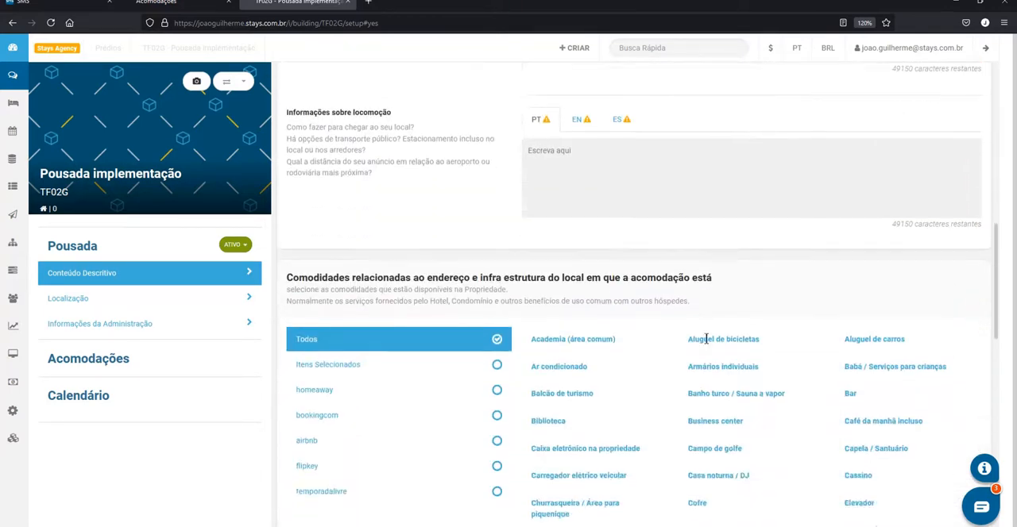
{"action": "scroll", "coordinate": [705, 339], "scroll_direction": "down", "scroll_amount": 1}
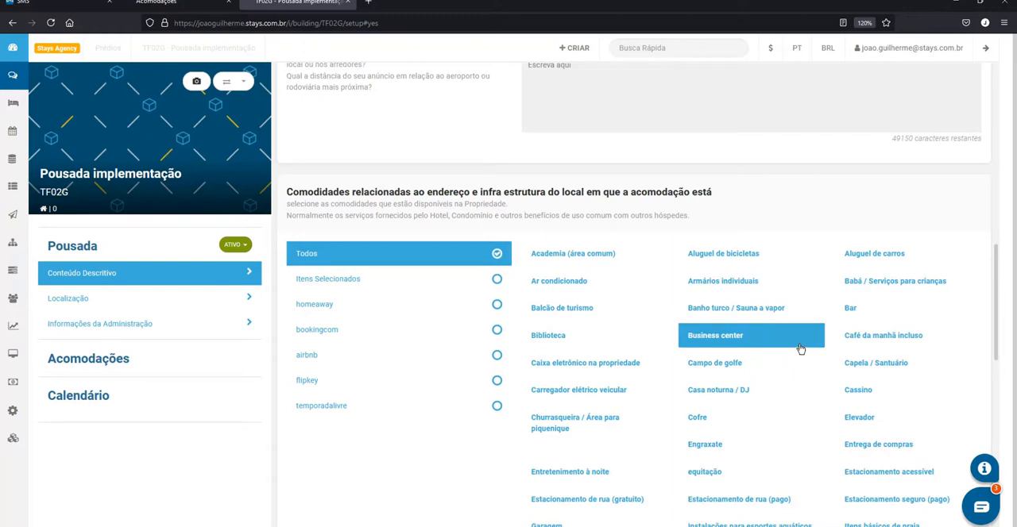
{"action": "scroll", "coordinate": [801, 350], "scroll_direction": "down", "scroll_amount": 1}
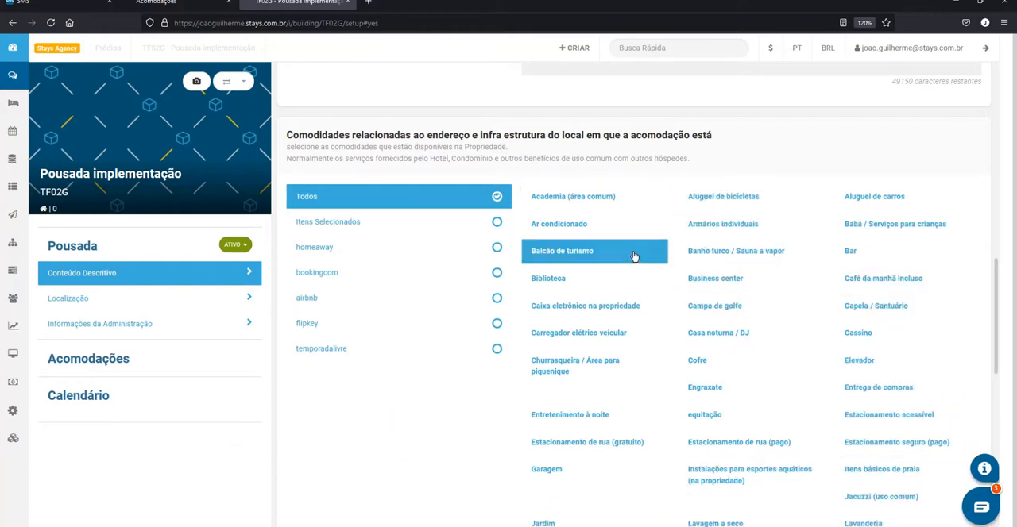
{"action": "left_click", "coordinate": [77, 300]}
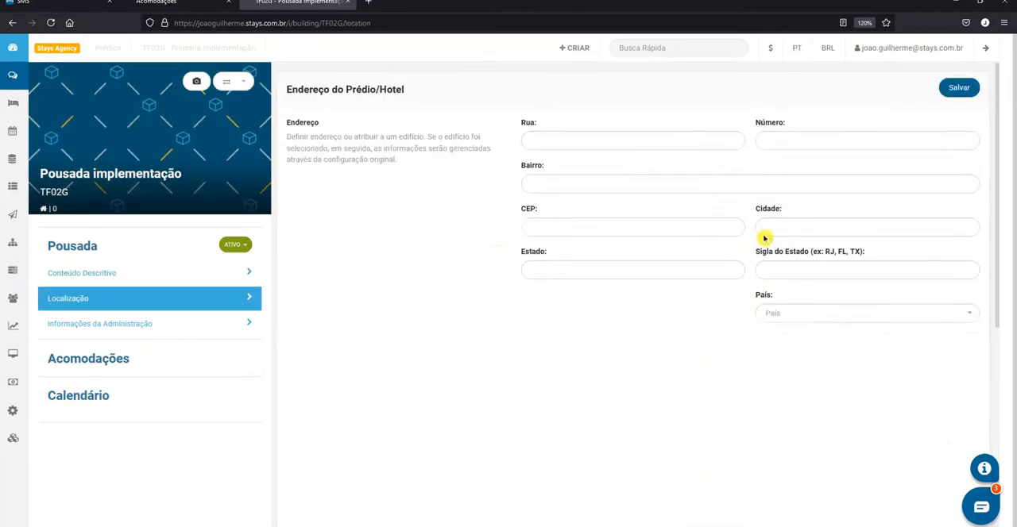
{"action": "scroll", "coordinate": [774, 454], "scroll_direction": "down", "scroll_amount": 5}
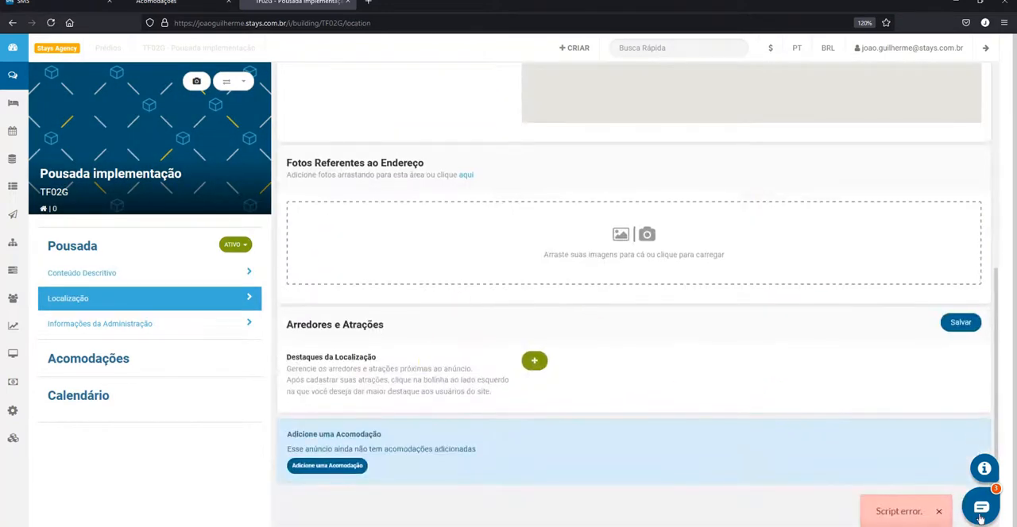
{"action": "left_click", "coordinate": [938, 511]}
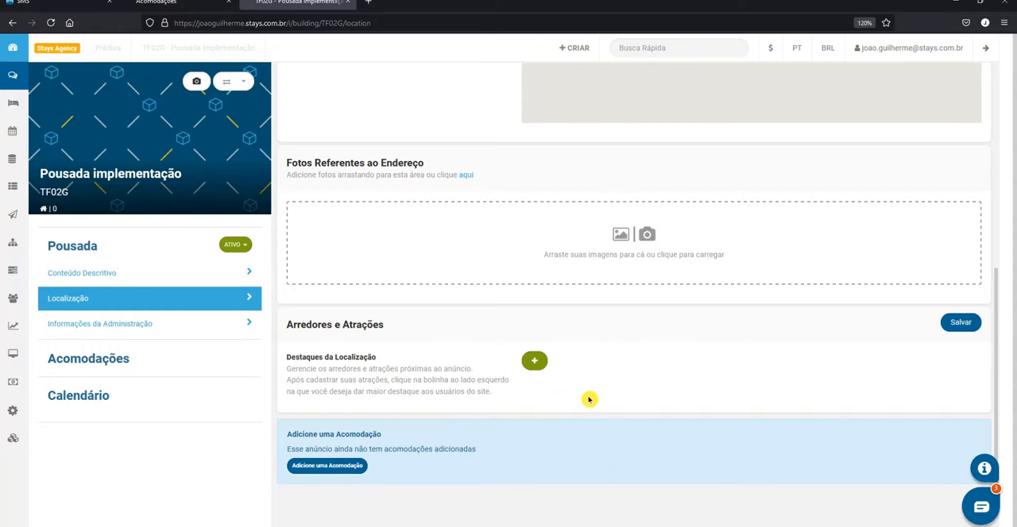
{"action": "scroll", "coordinate": [617, 381], "scroll_direction": "up", "scroll_amount": 1}
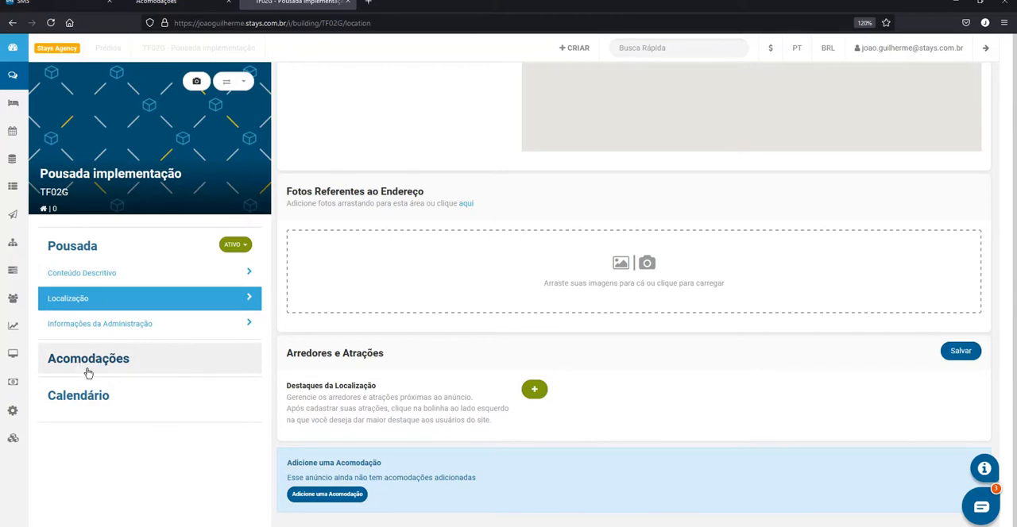
{"action": "left_click", "coordinate": [130, 364]}
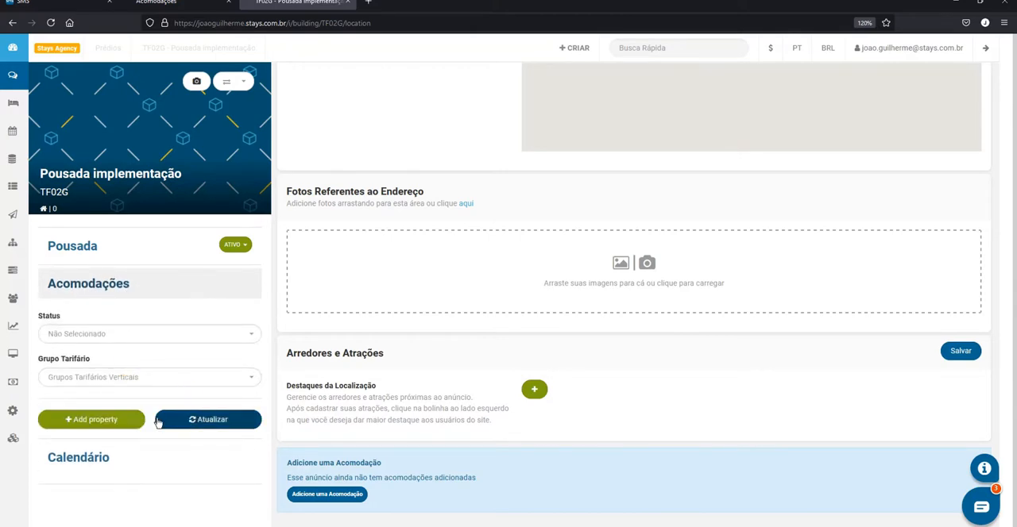
{"action": "left_click", "coordinate": [133, 421]}
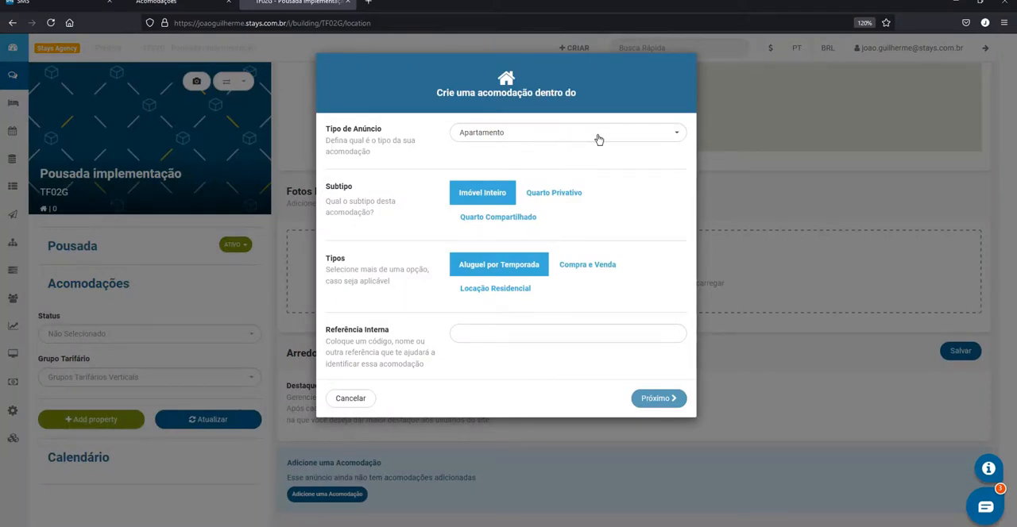
{"action": "left_click", "coordinate": [549, 140]}
{"action": "left_click", "coordinate": [231, 343]}
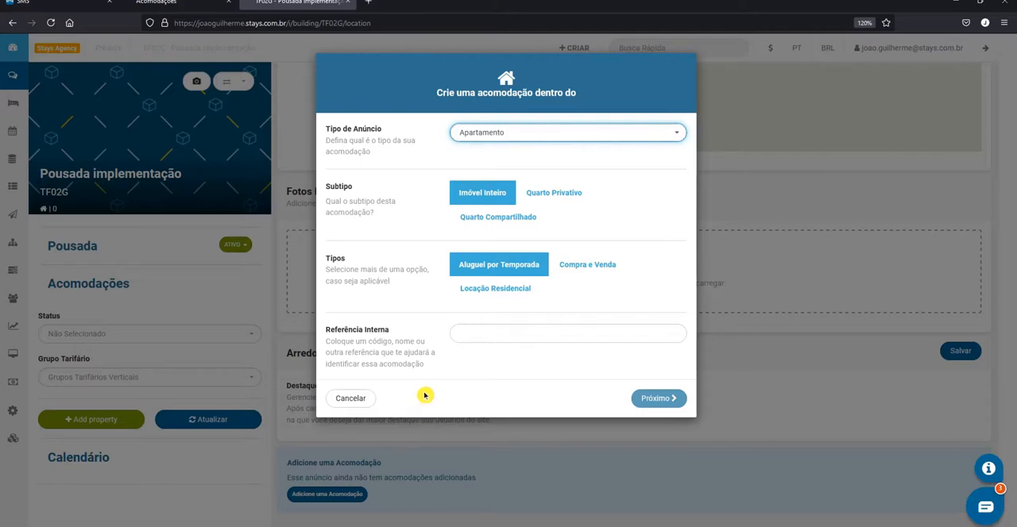
{"action": "left_click", "coordinate": [351, 398]}
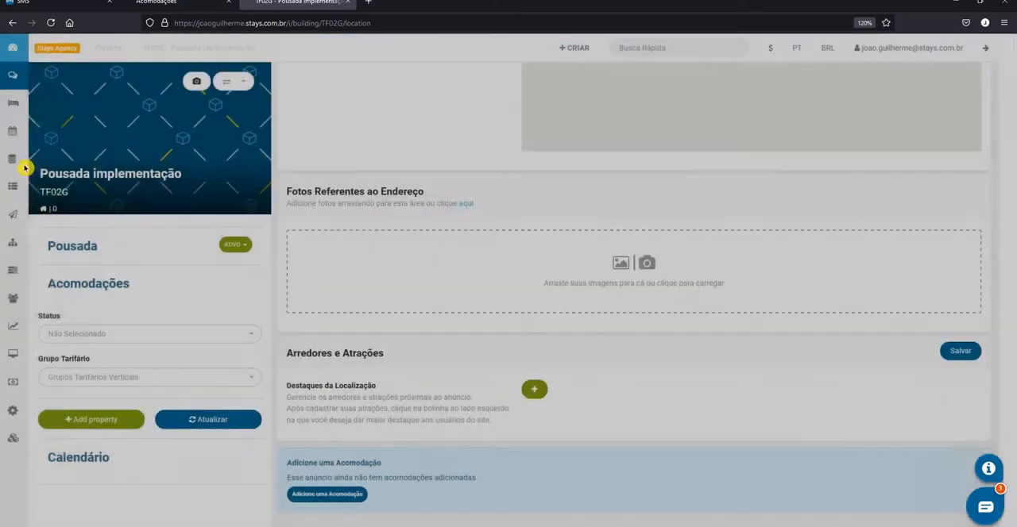
Open the Localização section of the Apartamento implementacao listing from the accommodations list
{"action": "mouse_move", "coordinate": [24, 104]}
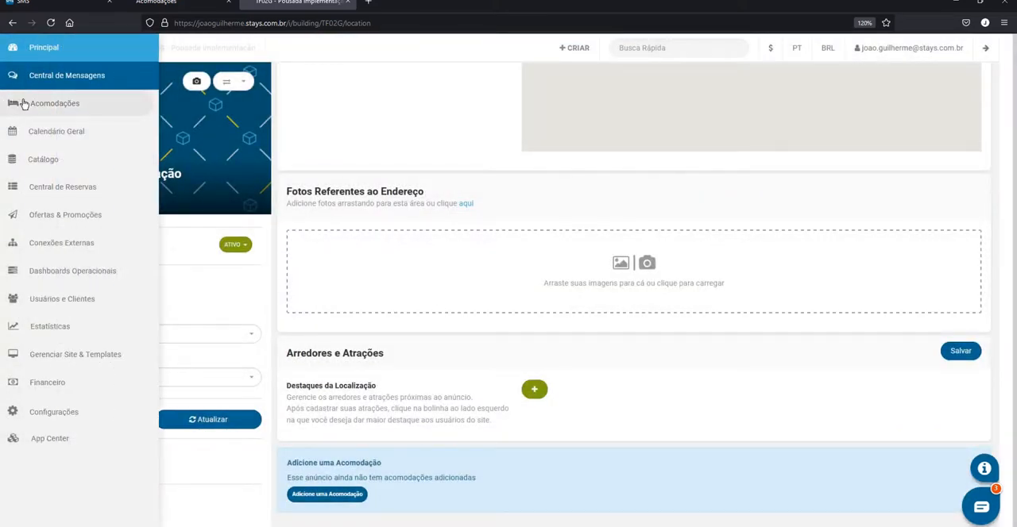
{"action": "left_click", "coordinate": [24, 104]}
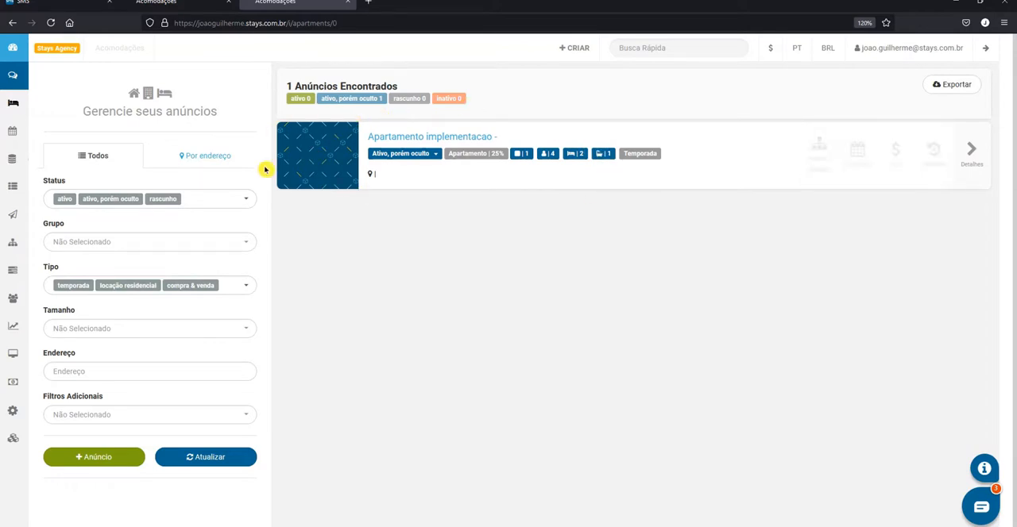
{"action": "left_click", "coordinate": [404, 142]}
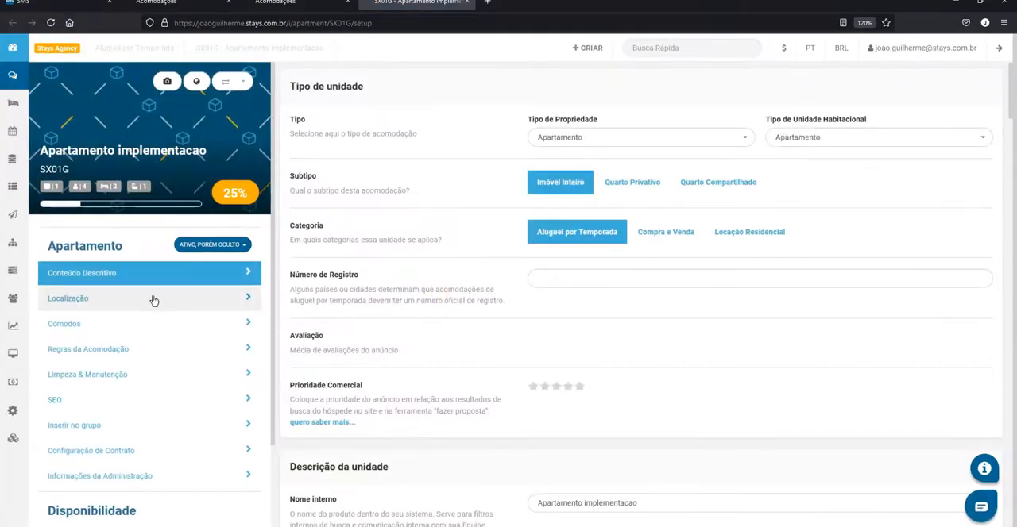
{"action": "left_click", "coordinate": [187, 305]}
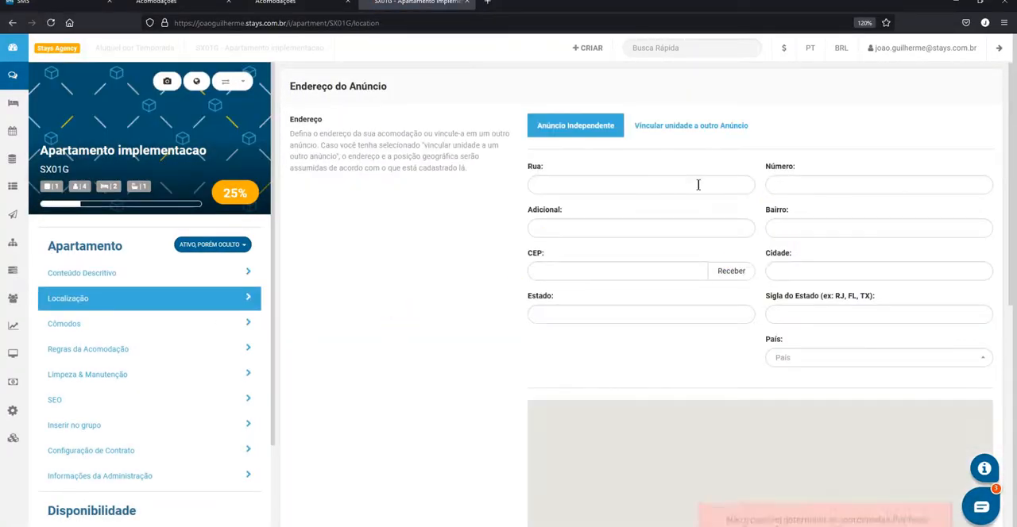
{"action": "left_click", "coordinate": [938, 505]}
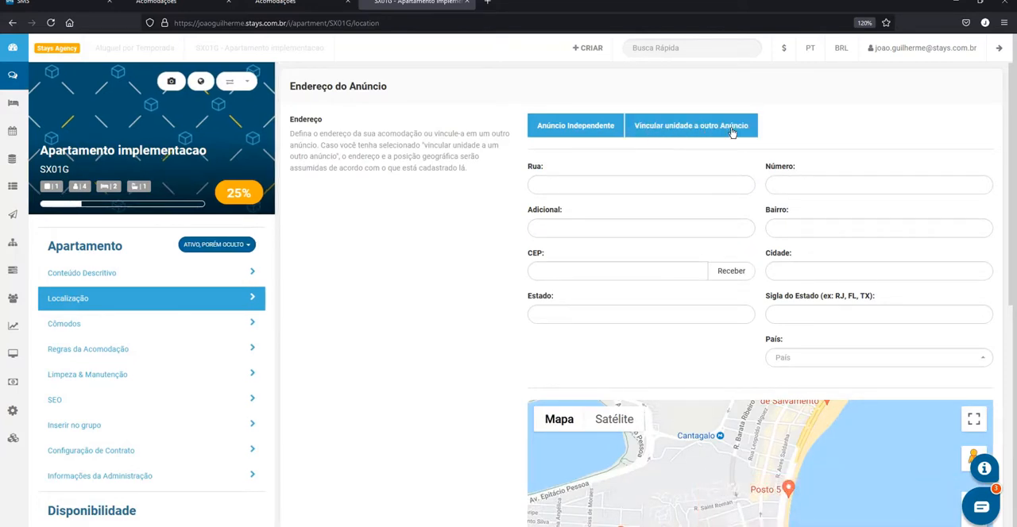
Link the apartment unit to TF02G | Pousada implementação and save, keeping Apartamento as the property and housing unit type
{"action": "left_click", "coordinate": [705, 130]}
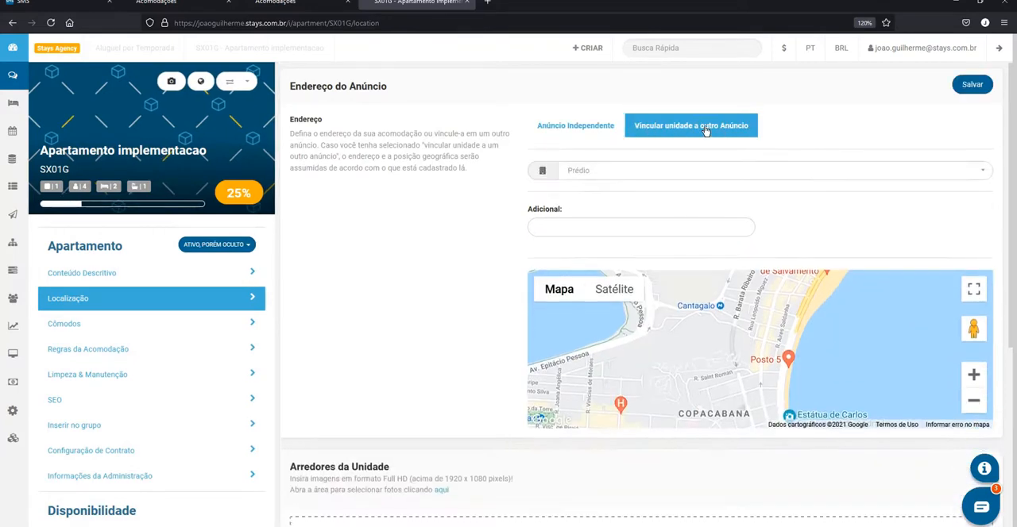
{"action": "left_click", "coordinate": [599, 177]}
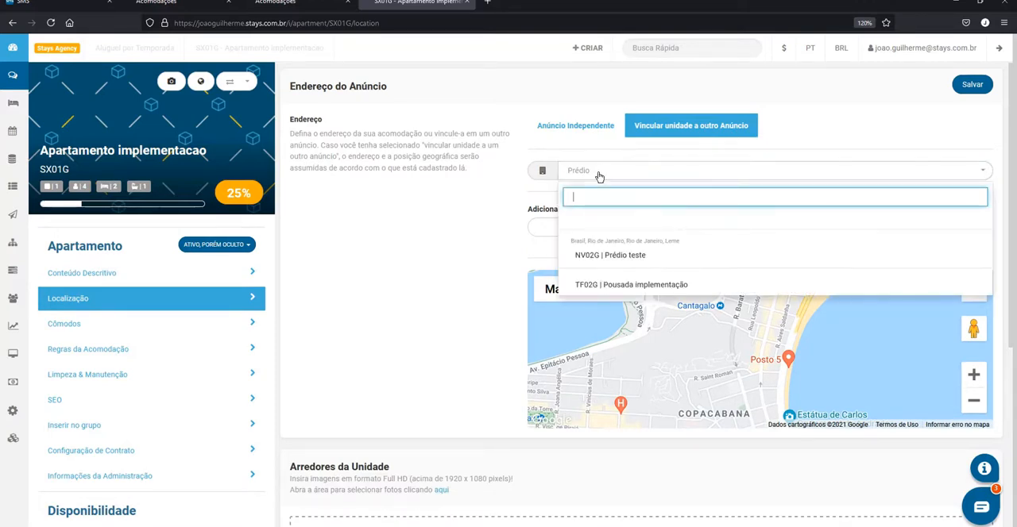
{"action": "left_click", "coordinate": [633, 285]}
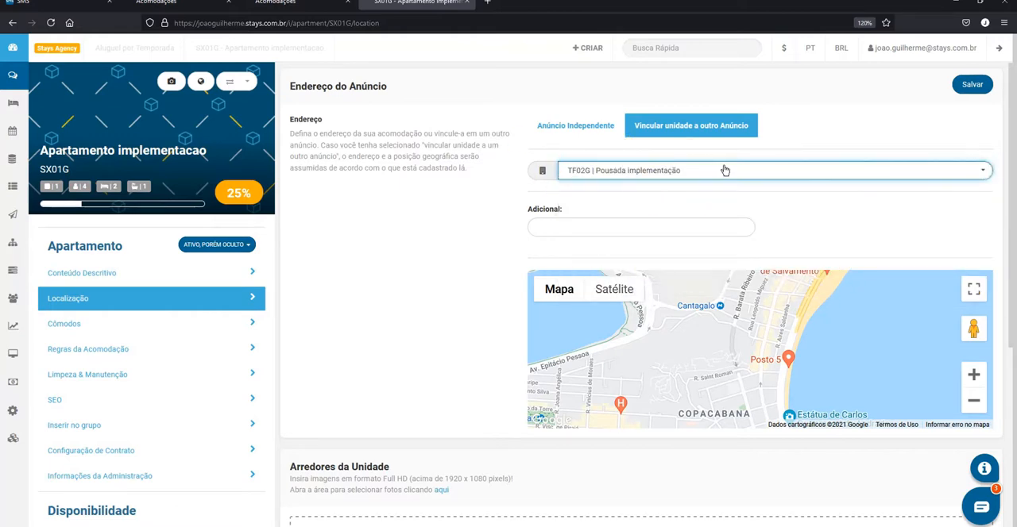
{"action": "left_click", "coordinate": [972, 84]}
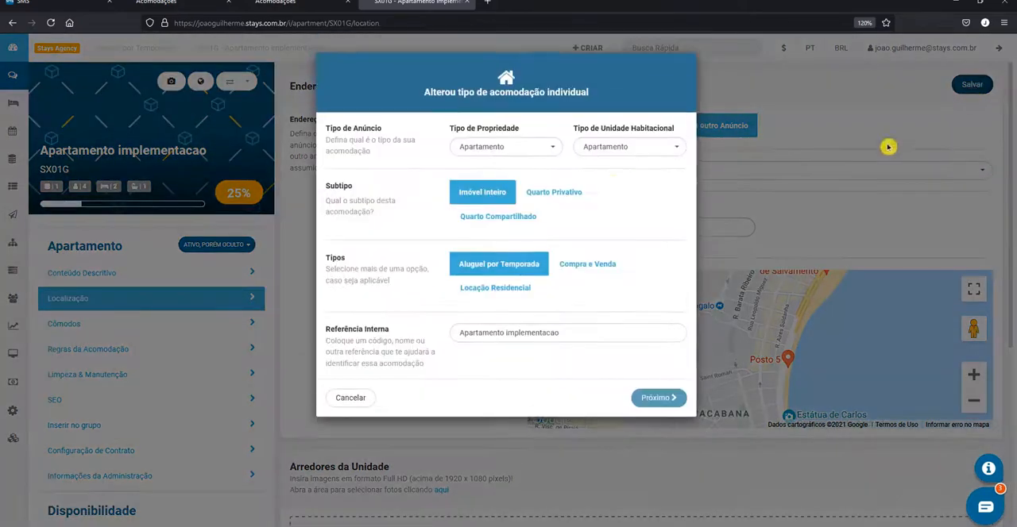
{"action": "left_click", "coordinate": [659, 399]}
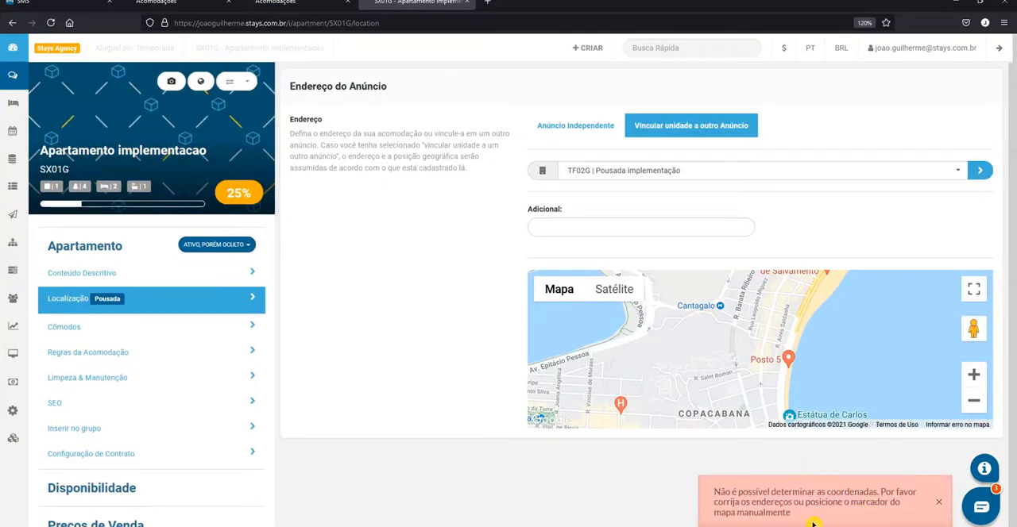
{"action": "left_click", "coordinate": [939, 505]}
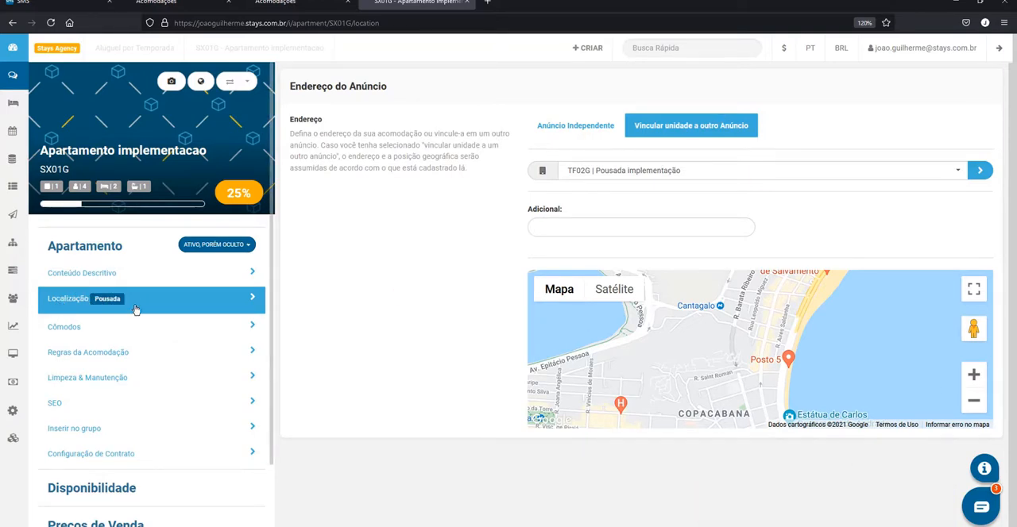
Open the linked building's inventory from the apartment's entry in the accommodations list and look at the unit's clone, copy and group options
{"action": "left_click", "coordinate": [30, 105]}
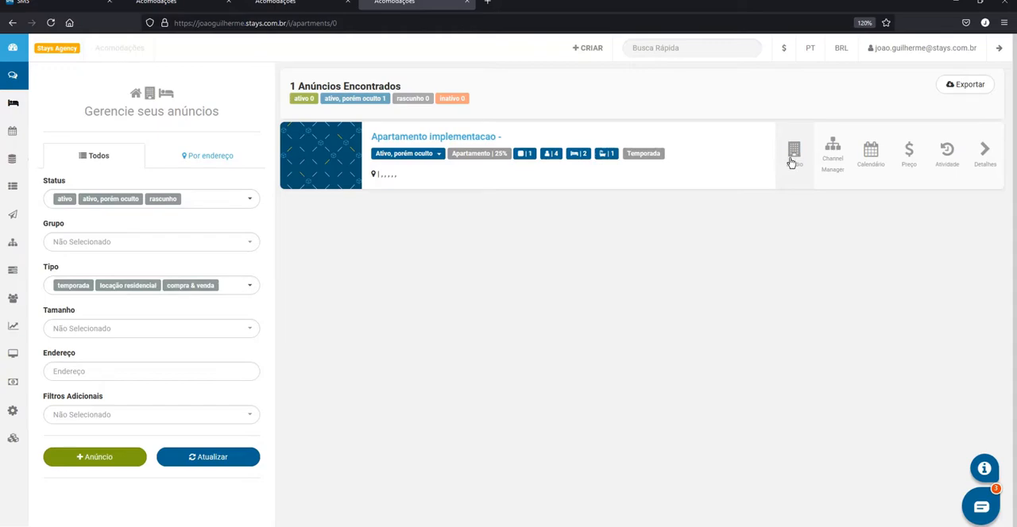
{"action": "left_click", "coordinate": [794, 161]}
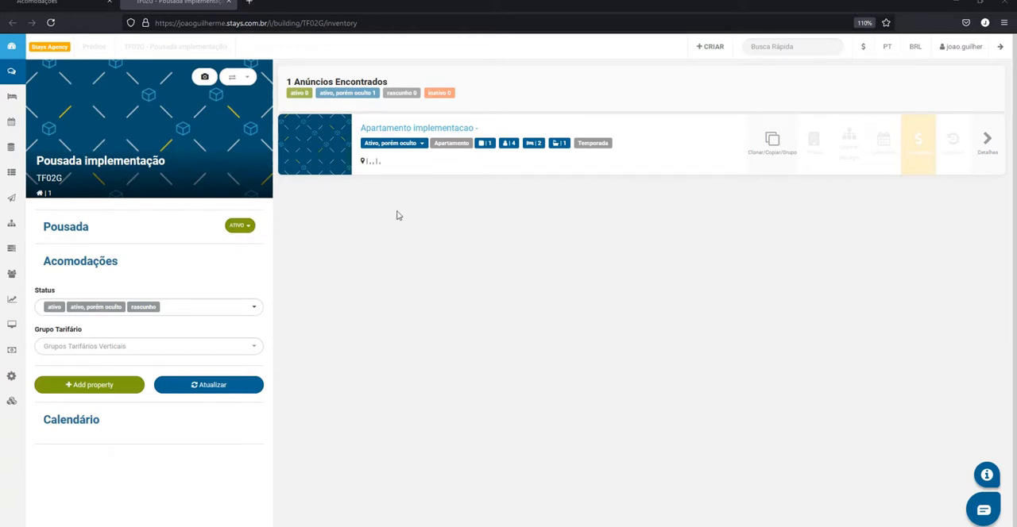
{"action": "left_click", "coordinate": [771, 140]}
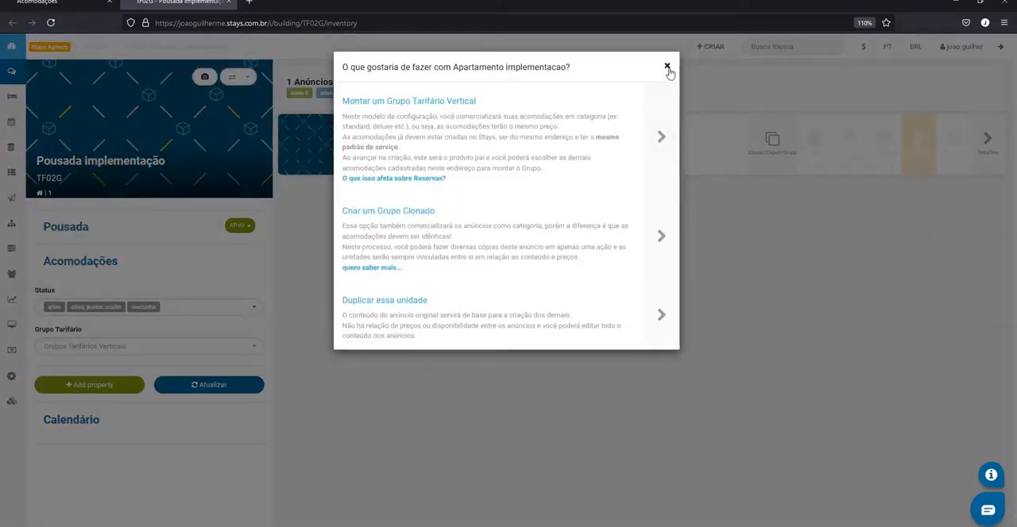
{"action": "left_click", "coordinate": [667, 68]}
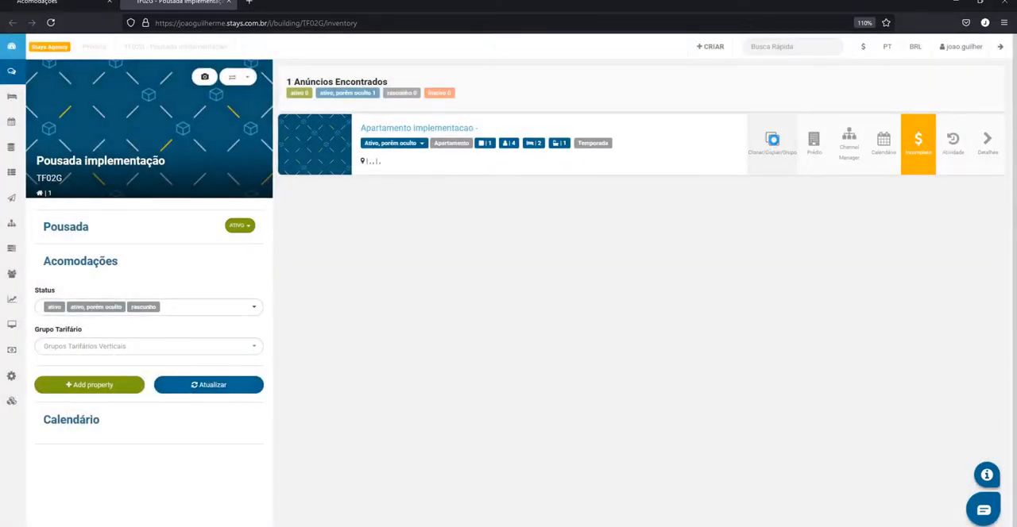
Duplicate the Apartamento implementacao unit with the property code Código 02 and set the copy's status to Ativo, porém oculto
{"action": "left_click", "coordinate": [772, 141]}
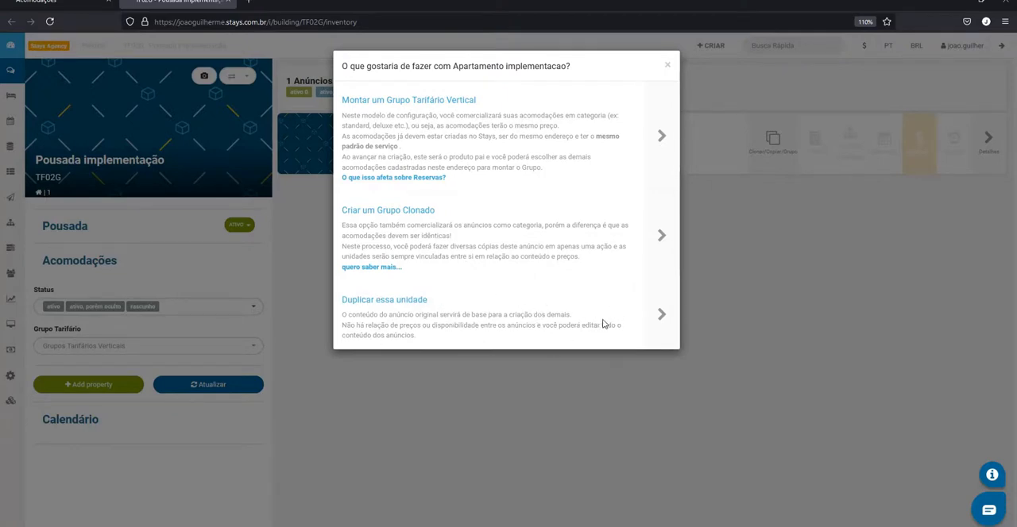
{"action": "left_click", "coordinate": [659, 316]}
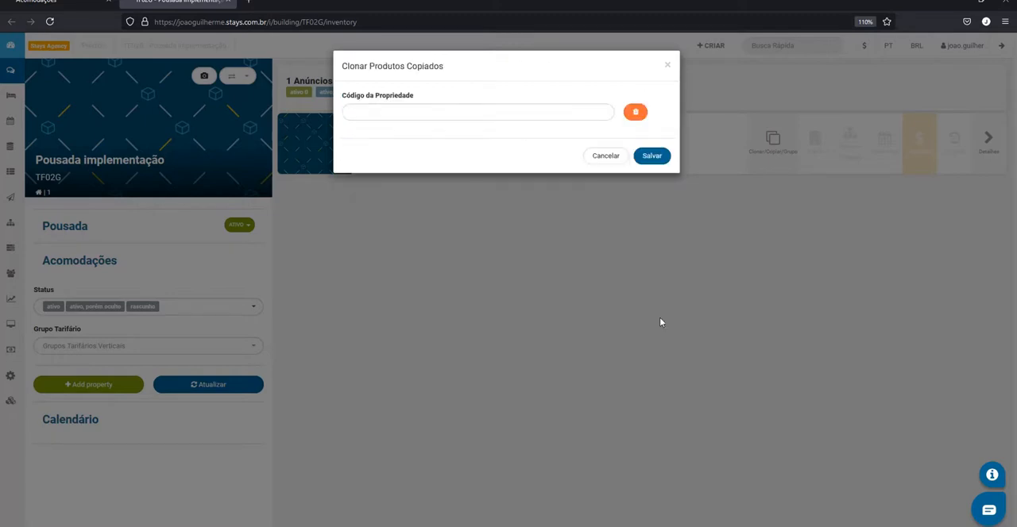
{"action": "left_click", "coordinate": [392, 112]}
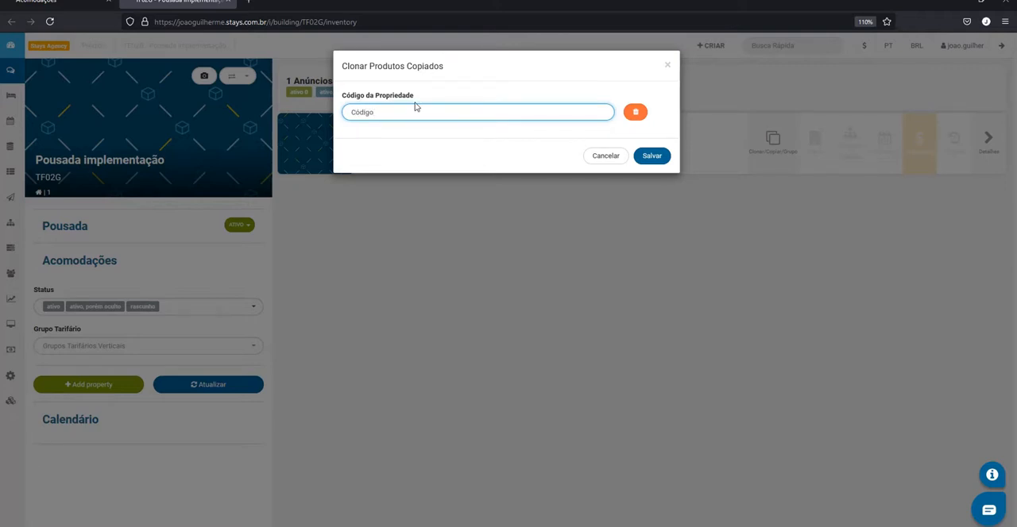
{"action": "left_click", "coordinate": [651, 155]}
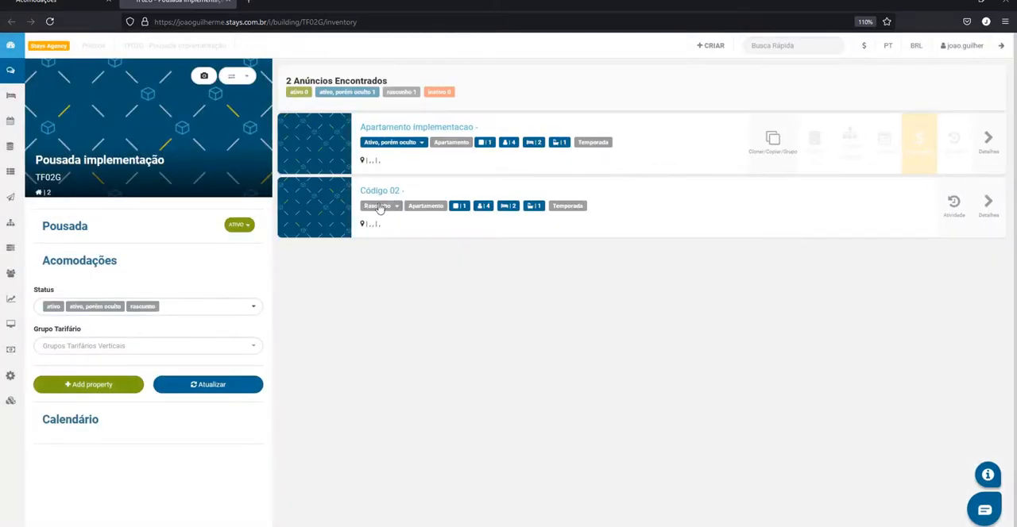
{"action": "left_click", "coordinate": [395, 208]}
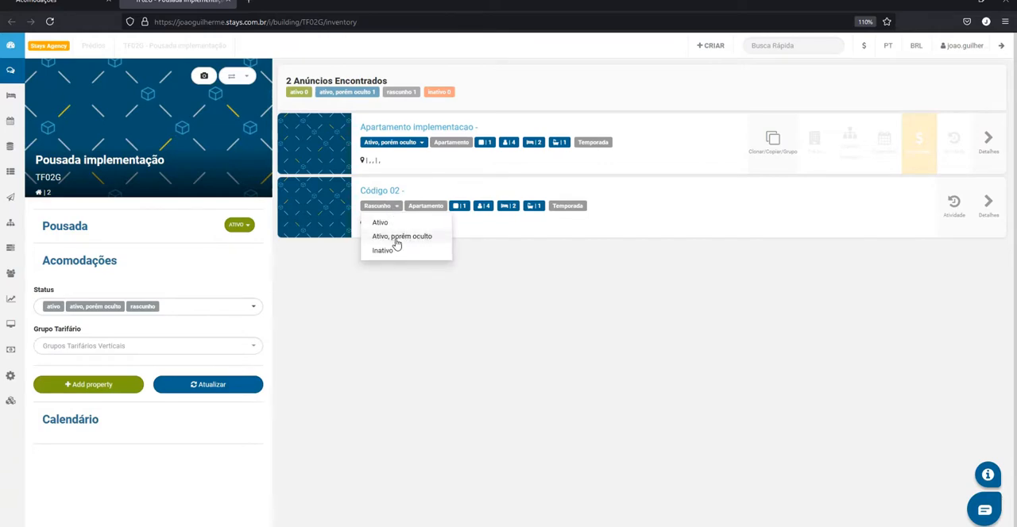
{"action": "left_click", "coordinate": [397, 236]}
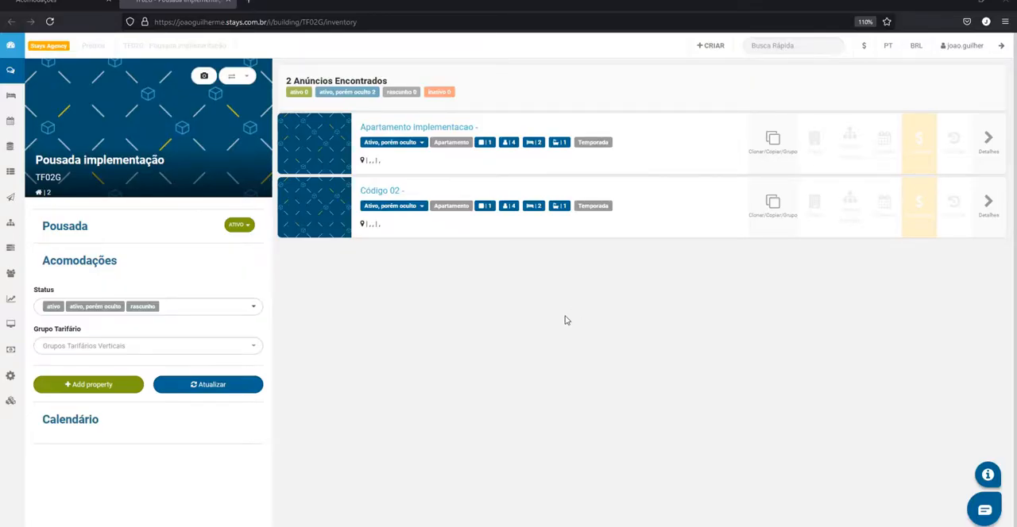
Start a cloned group from the Apartamento implementacao unit, naming it Grupo exemplo and setting the quantity to 4 clones
{"action": "left_click", "coordinate": [769, 141]}
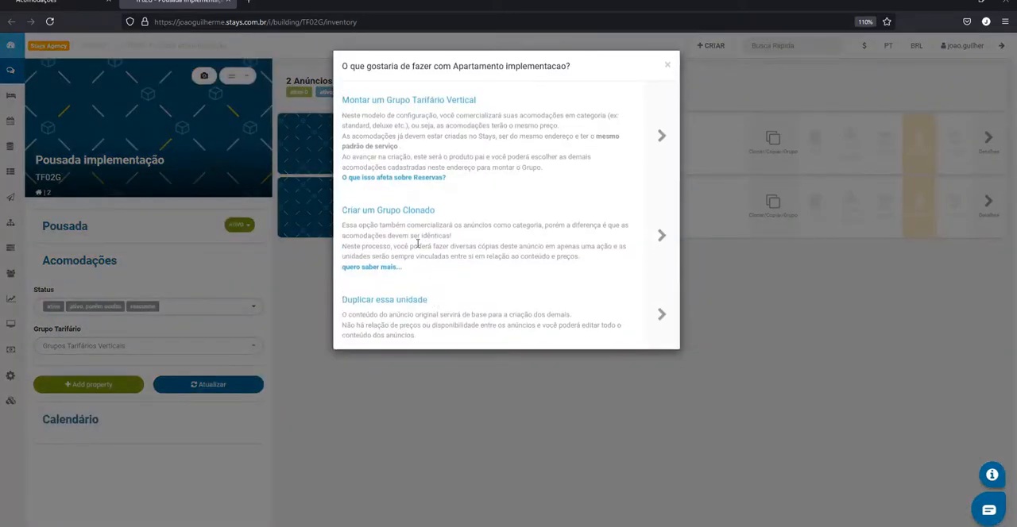
{"action": "left_click", "coordinate": [660, 235]}
{"action": "left_click", "coordinate": [498, 100]}
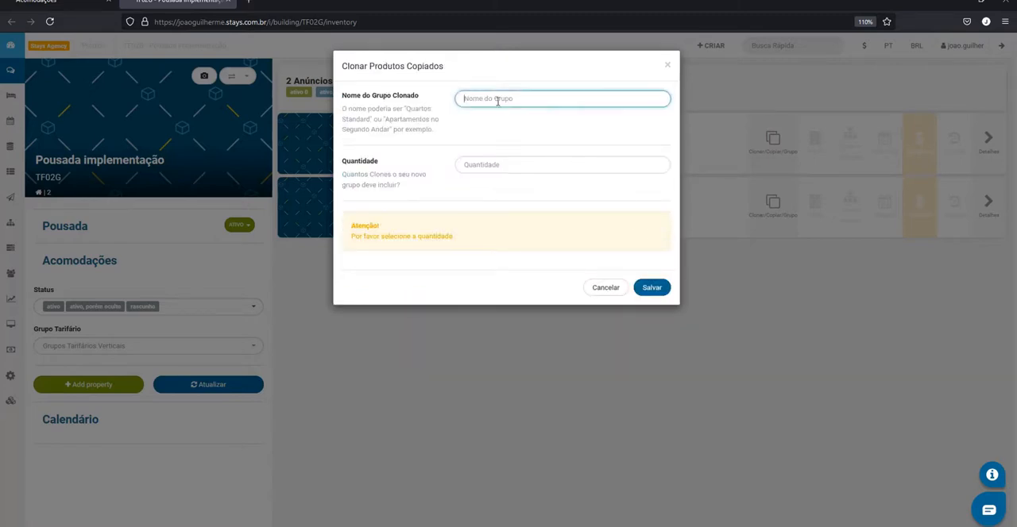
{"action": "type", "text": "Grupo exemplo"}
{"action": "left_click", "coordinate": [522, 162]}
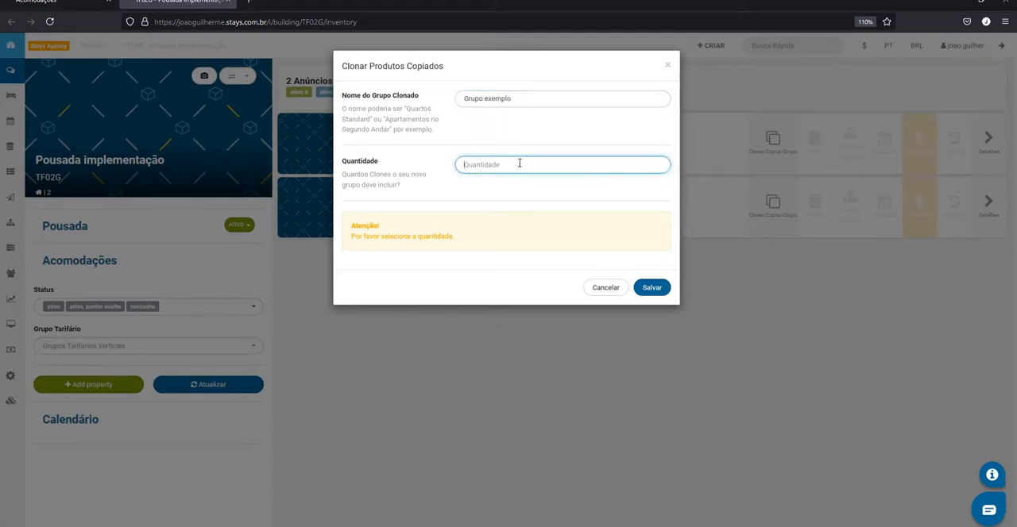
{"action": "type", "text": "4"}
{"action": "left_click", "coordinate": [489, 204]}
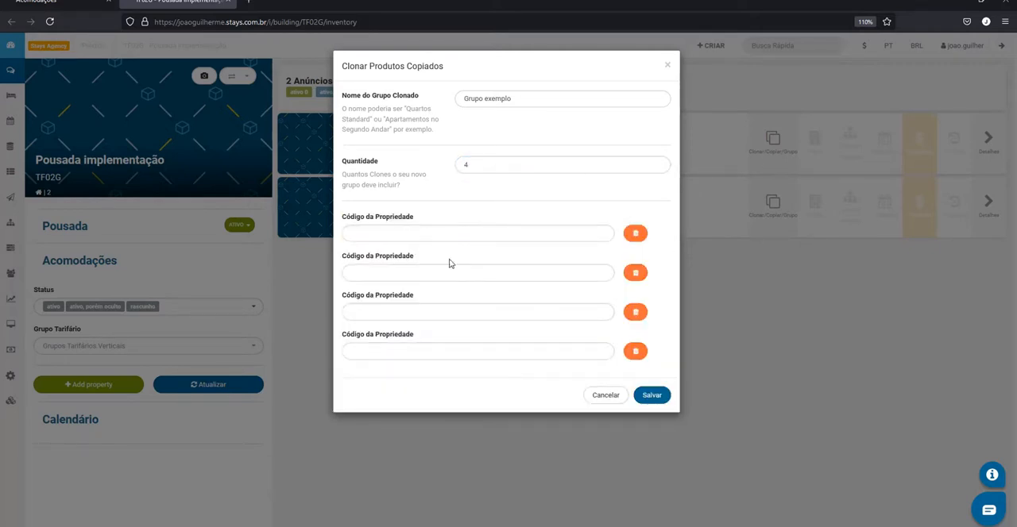
Assign the property codes Codigo 03, Codigo 04, Codigo 05 and Codigo 06 to the clones and save the group as Grupo Exemplo
{"action": "left_click", "coordinate": [414, 234]}
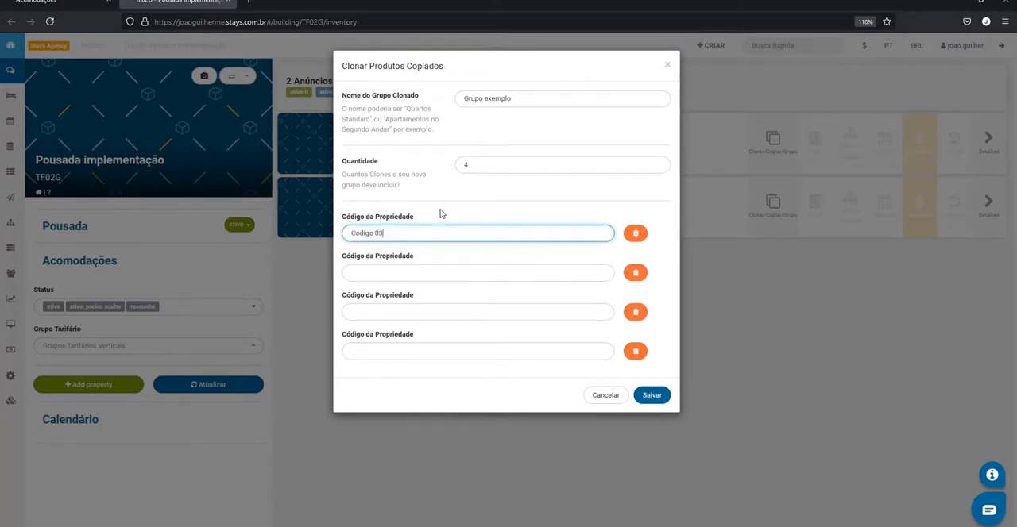
{"action": "key", "text": "Tab"}
{"action": "type", "text": "0"}
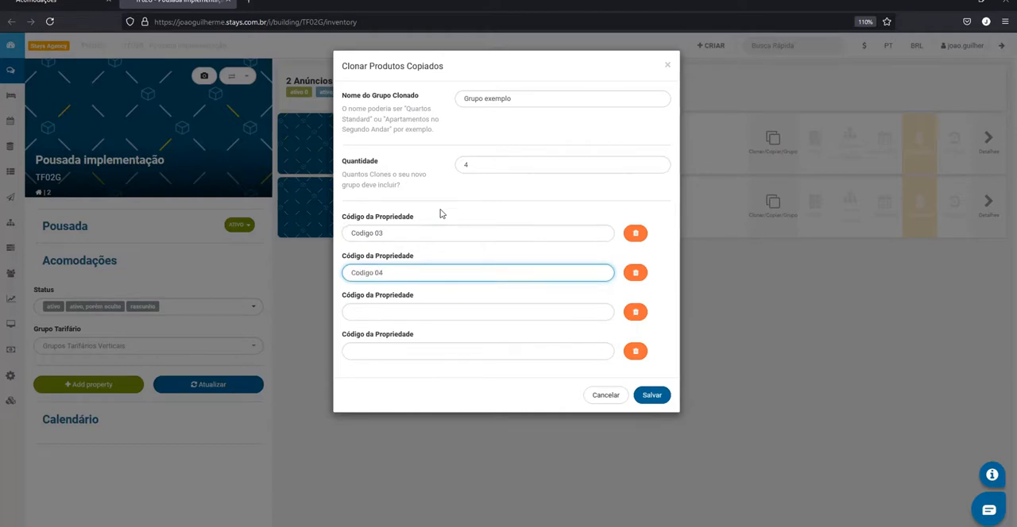
{"action": "key", "text": "ctrl+a"}
{"action": "key", "text": "ctrl+c"}
{"action": "key", "text": "Tab"}
{"action": "key", "text": "ctrl+v"}
{"action": "key", "text": "BackSpace"}
{"action": "type", "text": "5"}
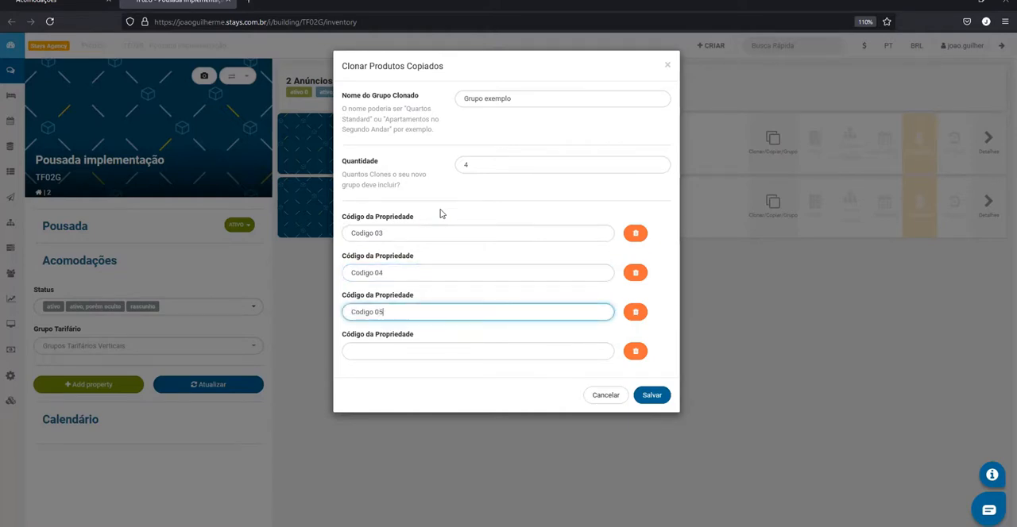
{"action": "key", "text": "Tab"}
{"action": "key", "text": "ctrl+v"}
{"action": "key", "text": "BackSpace"}
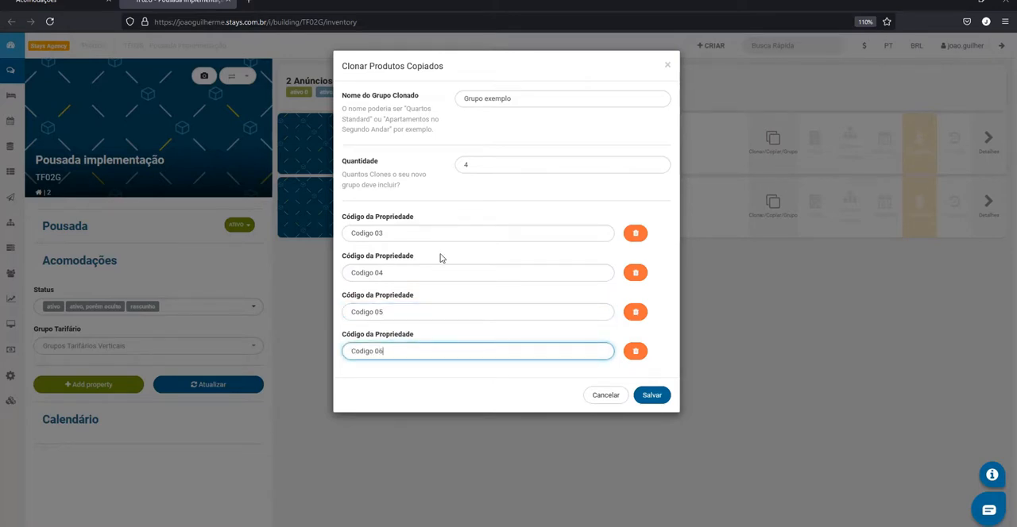
{"action": "left_click", "coordinate": [461, 387]}
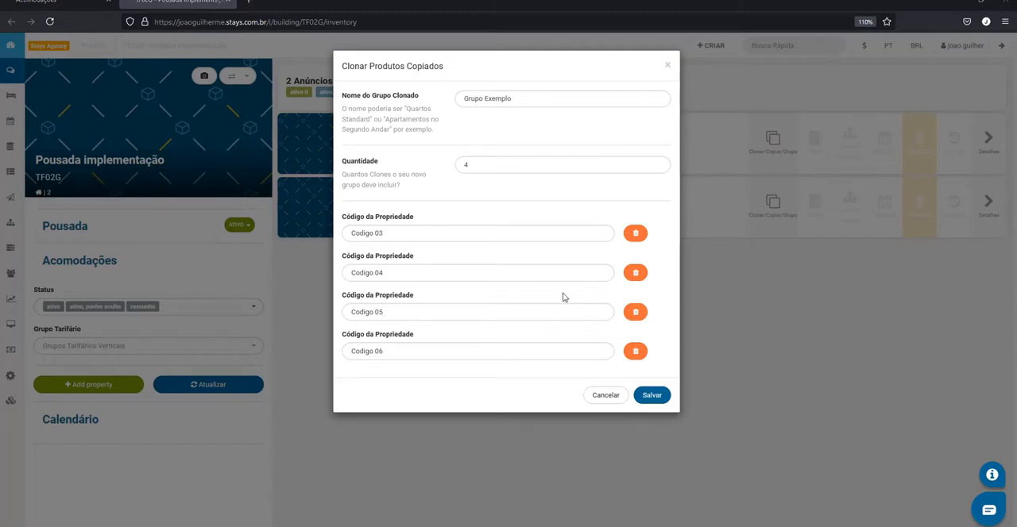
{"action": "left_click", "coordinate": [651, 398]}
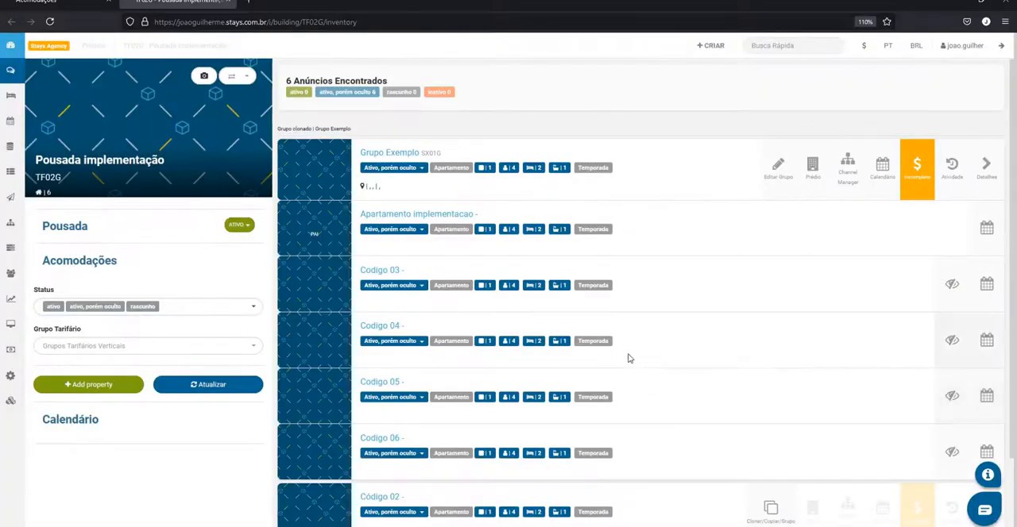
Duplicate the Código 02 unit with the property code Código 07 and set the copy's status to Ativo, porém oculto
{"action": "scroll", "coordinate": [628, 359], "scroll_direction": "down", "scroll_amount": 1}
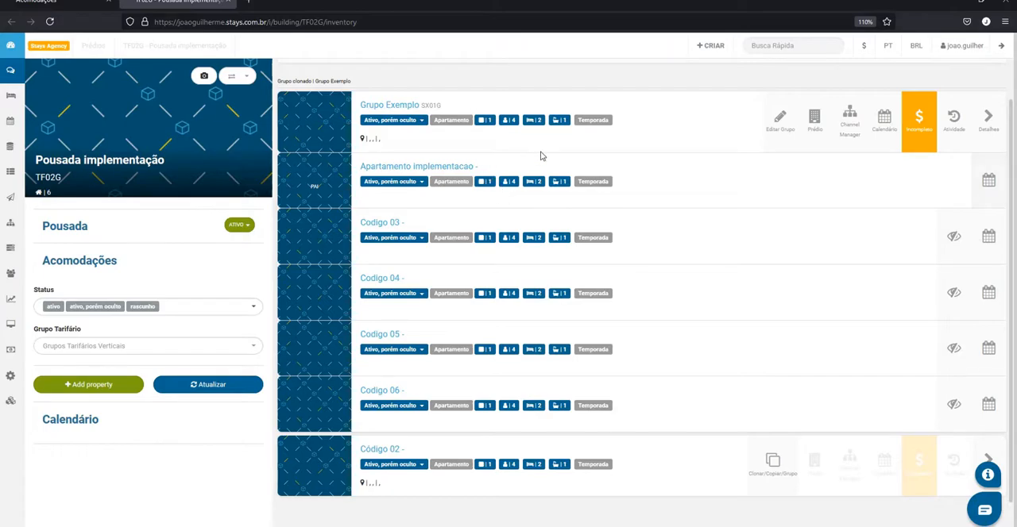
{"action": "scroll", "coordinate": [683, 438], "scroll_direction": "down", "scroll_amount": 1}
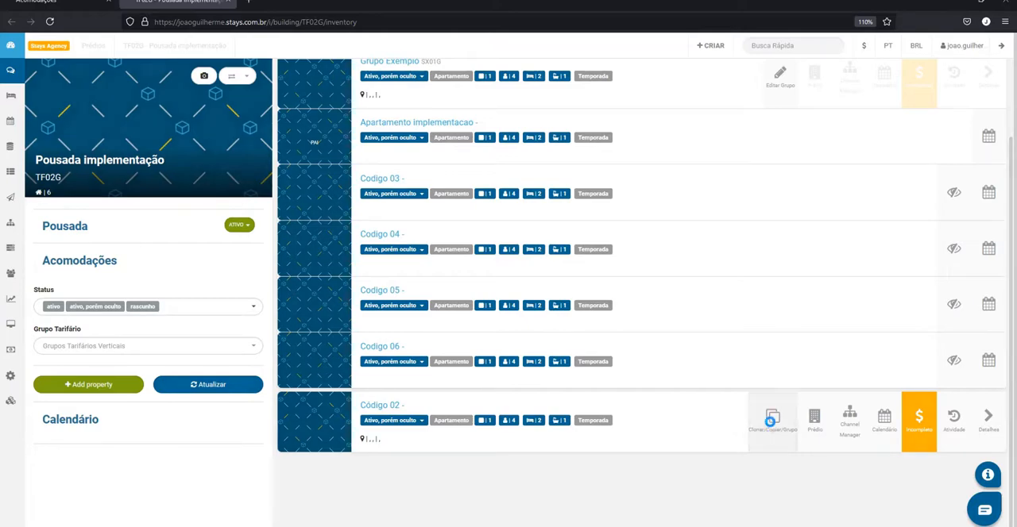
{"action": "left_click", "coordinate": [770, 421]}
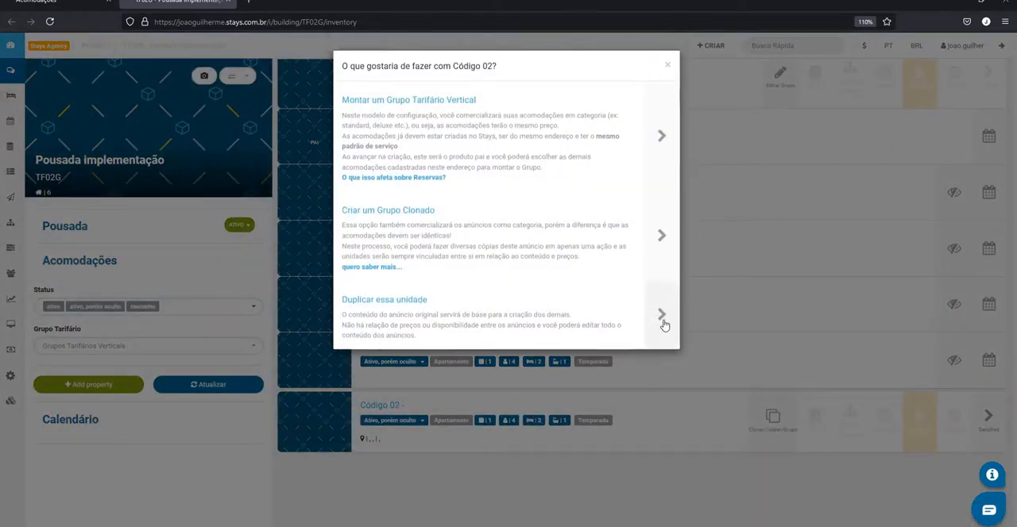
{"action": "left_click", "coordinate": [663, 316]}
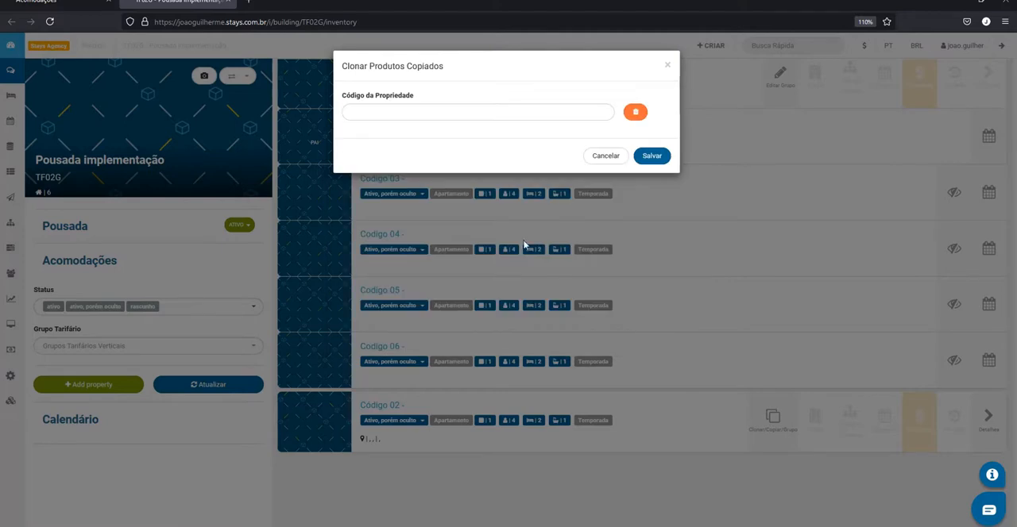
{"action": "left_click", "coordinate": [455, 109]}
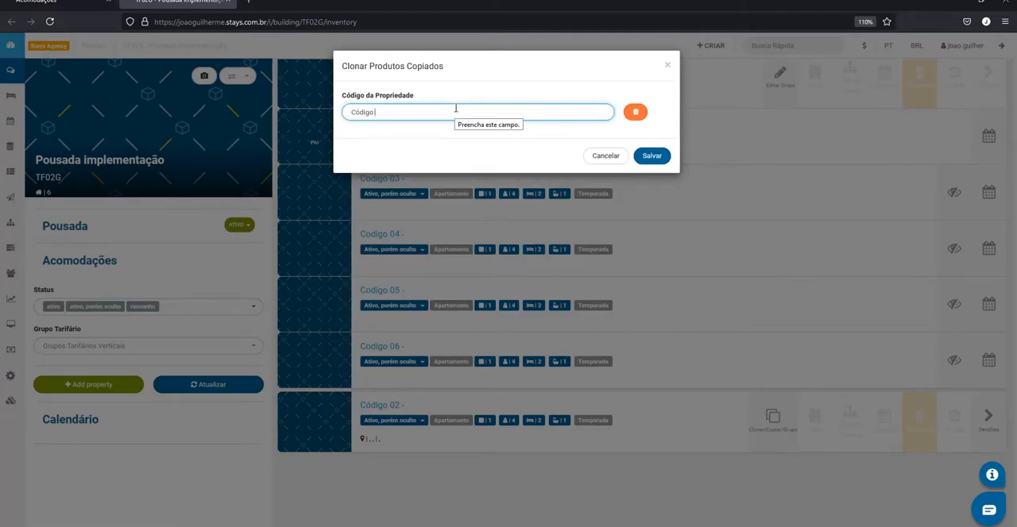
{"action": "type", "text": "Código 07"}
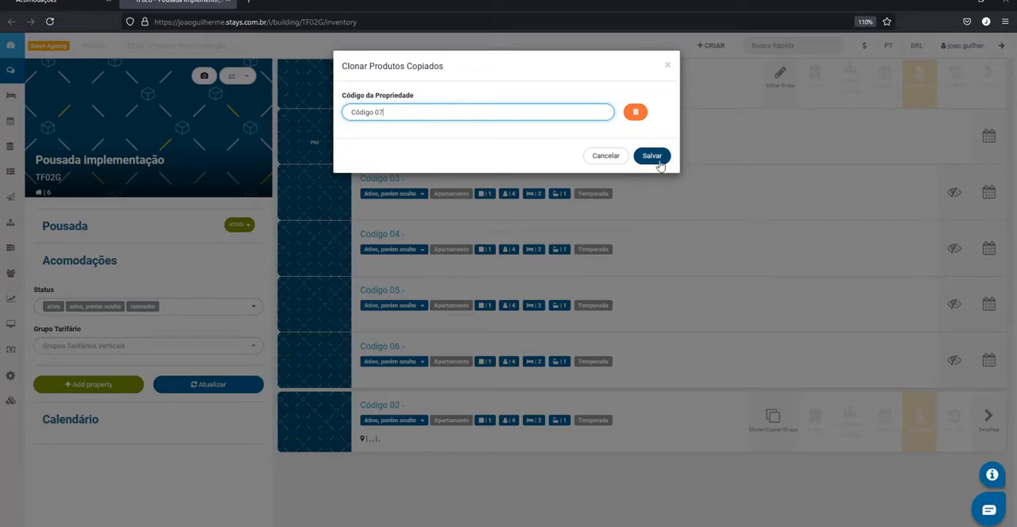
{"action": "left_click", "coordinate": [655, 157]}
{"action": "scroll", "coordinate": [569, 325], "scroll_direction": "down", "scroll_amount": 3}
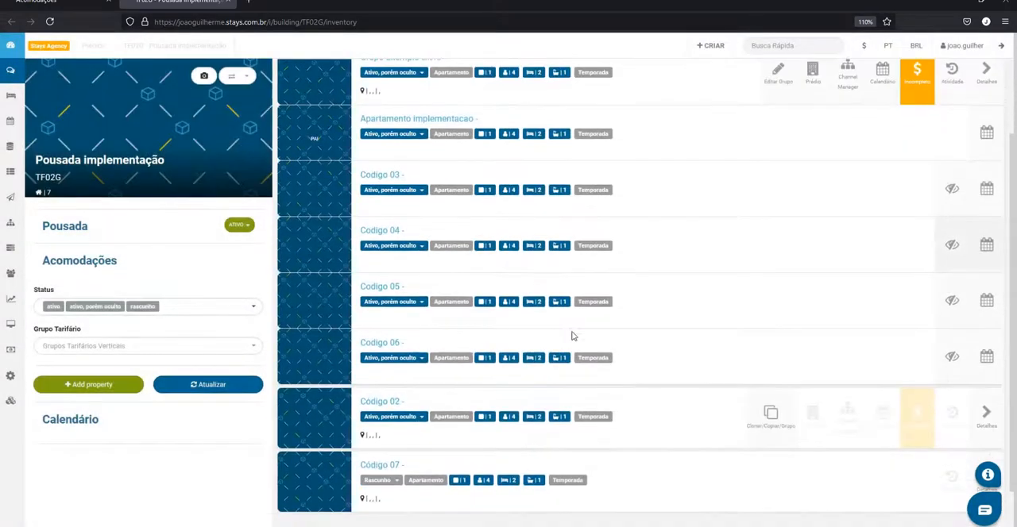
{"action": "left_click", "coordinate": [392, 437]}
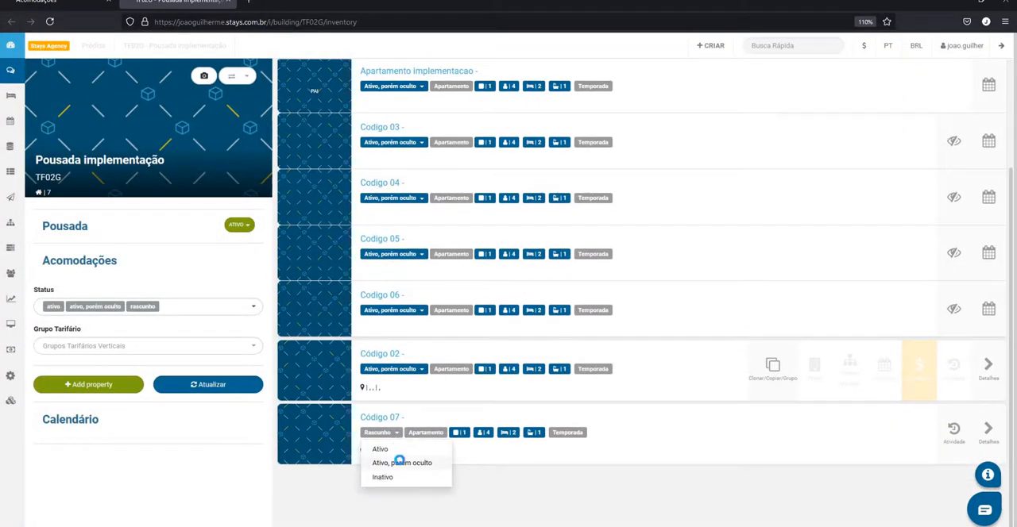
{"action": "left_click", "coordinate": [401, 461]}
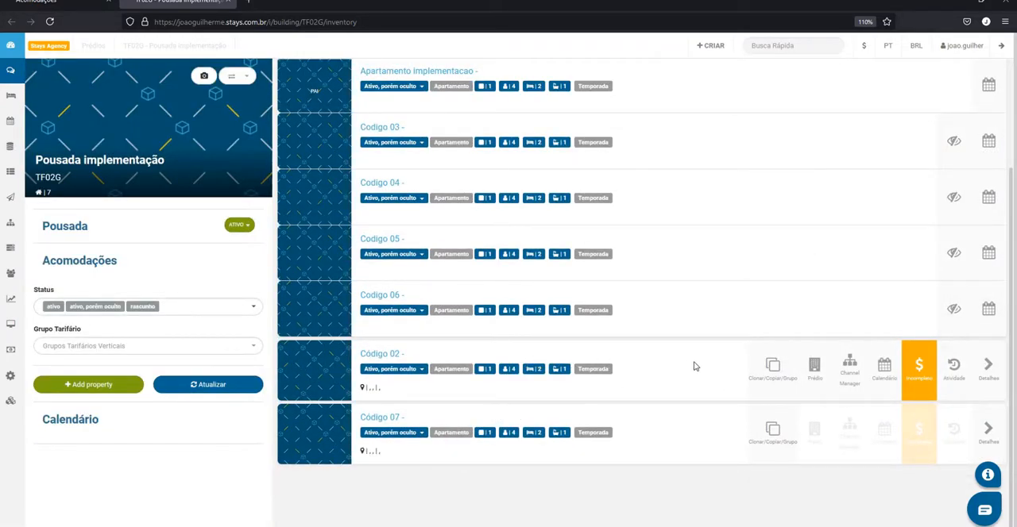
Create a vertical tariff group named Grupo tarifário 01 with Código 02 as parent and Código 07 as child, and save it
{"action": "left_click", "coordinate": [770, 371]}
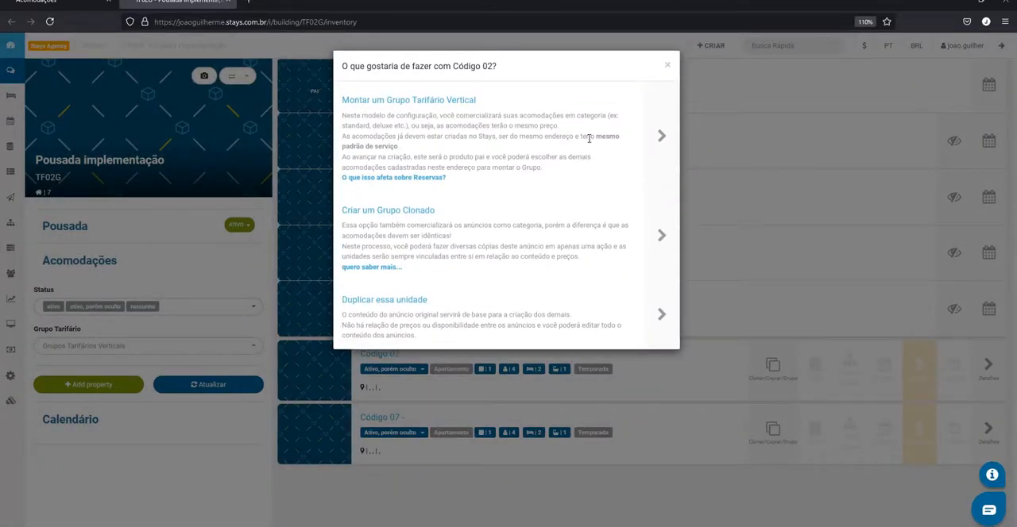
{"action": "left_click", "coordinate": [650, 130]}
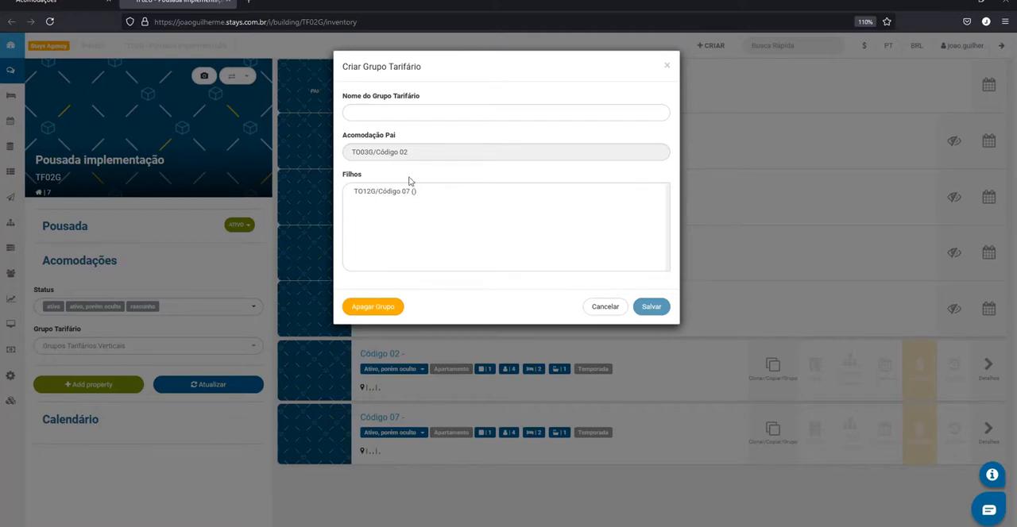
{"action": "left_click", "coordinate": [396, 114]}
{"action": "type", "text": "Grup"}
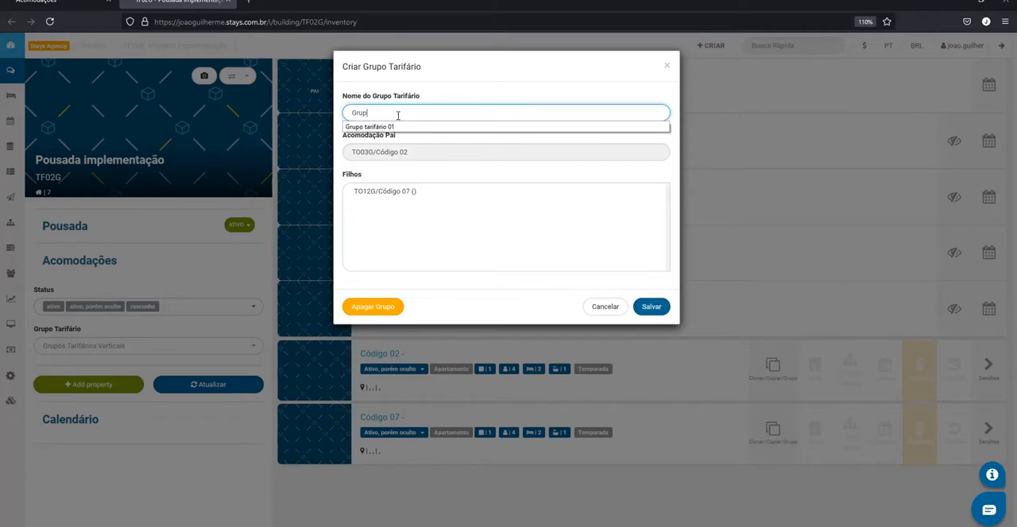
{"action": "type", "text": "o tarif"}
{"action": "key", "text": "Down"}
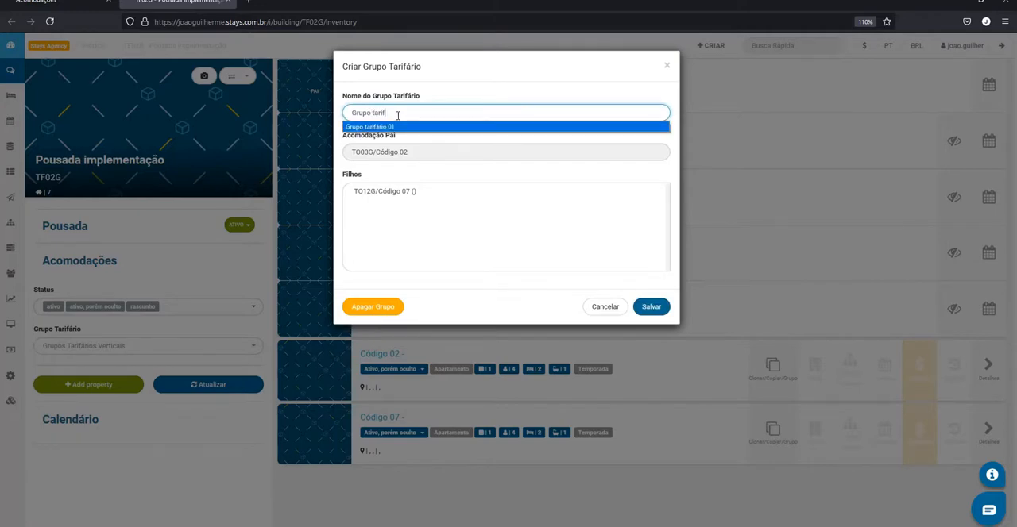
{"action": "key", "text": "Return"}
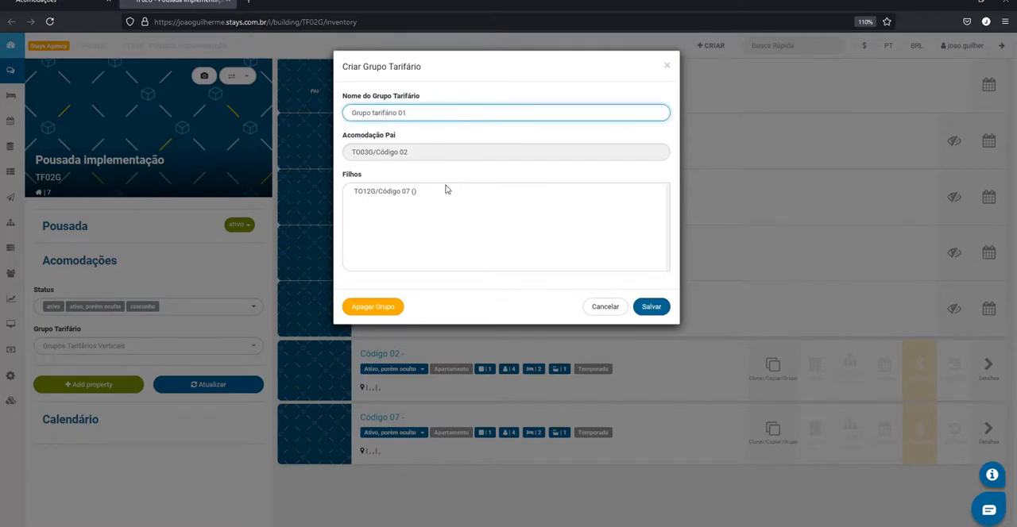
{"action": "left_click", "coordinate": [394, 194]}
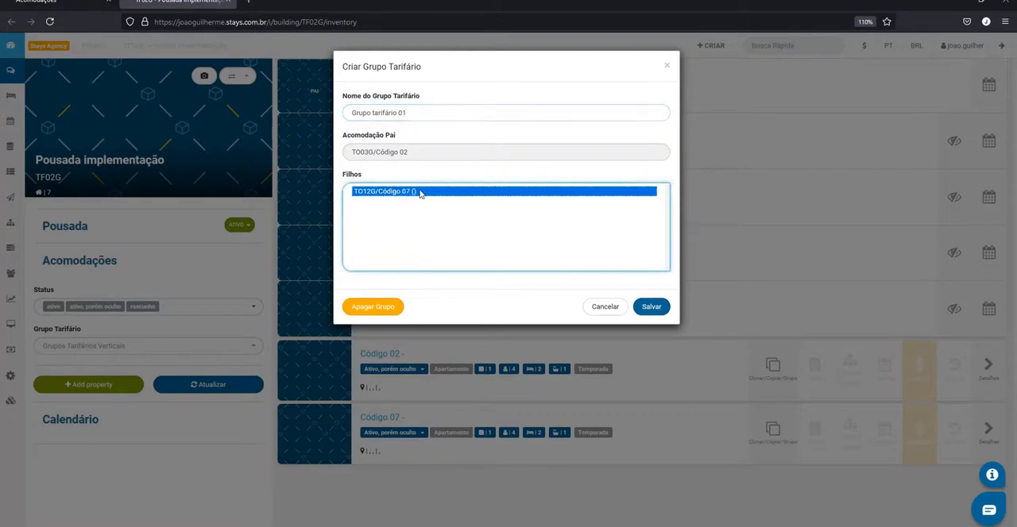
{"action": "left_click", "coordinate": [651, 308]}
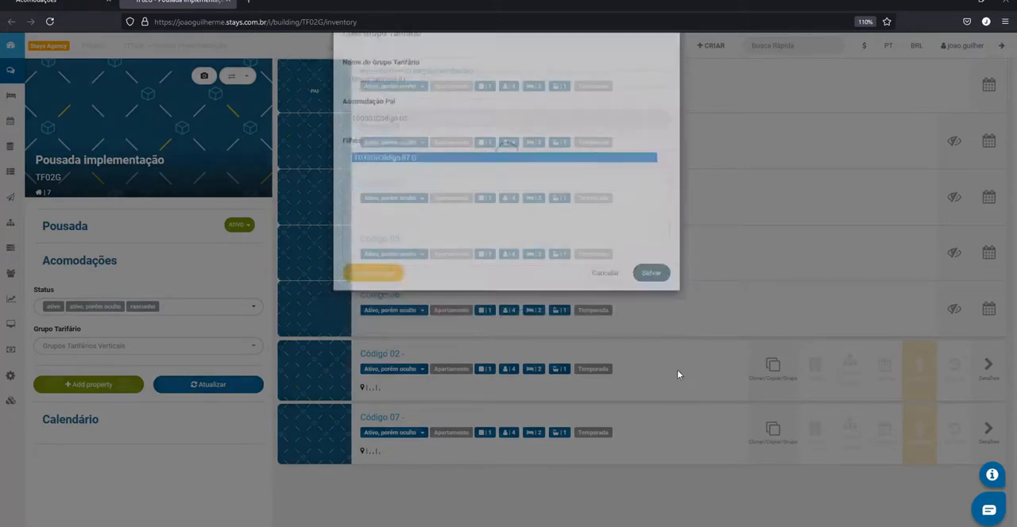
Review the building's inventory, comparing the units in the cloned group Grupo Exemplo with those in Grupo tarifário 01
{"action": "scroll", "coordinate": [681, 381], "scroll_direction": "down", "scroll_amount": 2}
{"action": "scroll", "coordinate": [691, 380], "scroll_direction": "up", "scroll_amount": 3}
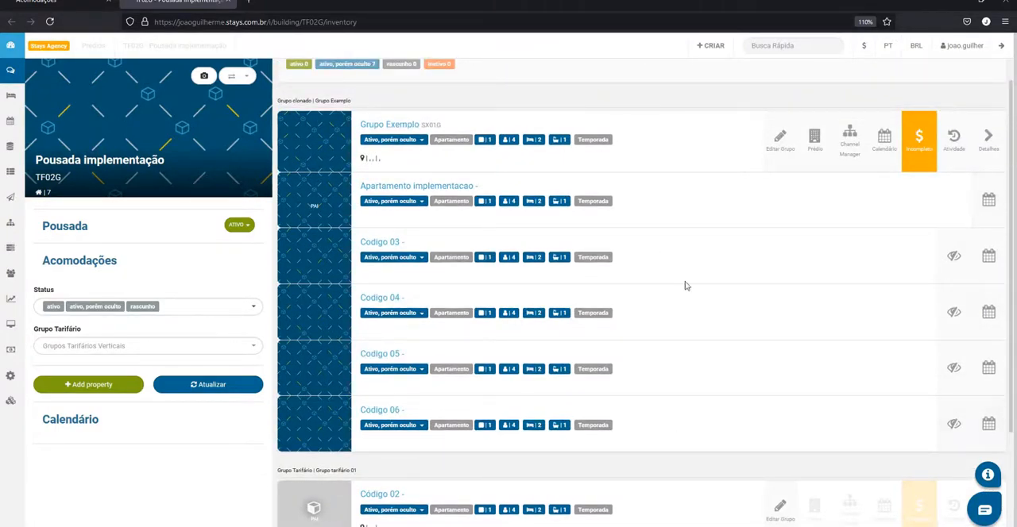
{"action": "scroll", "coordinate": [479, 241], "scroll_direction": "down", "scroll_amount": 2}
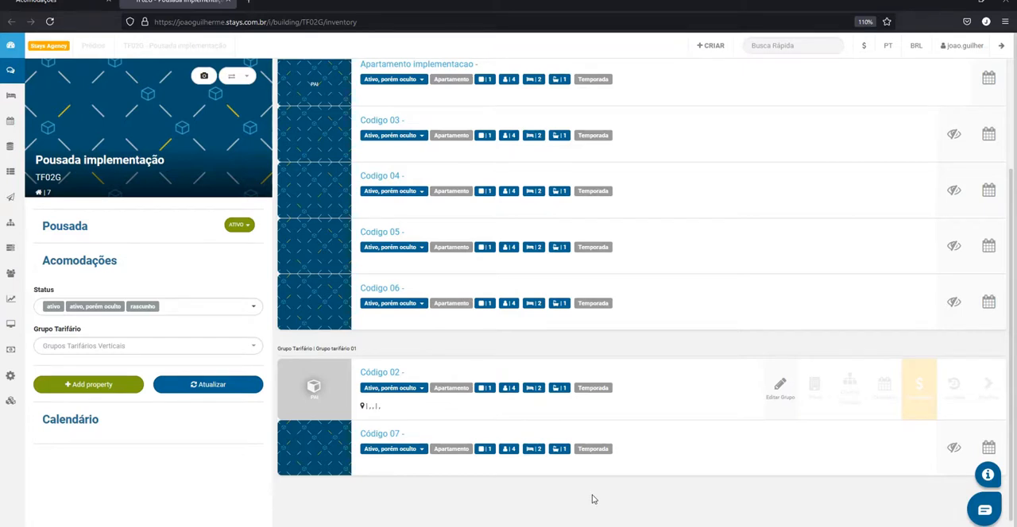
{"action": "scroll", "coordinate": [620, 469], "scroll_direction": "down", "scroll_amount": 1}
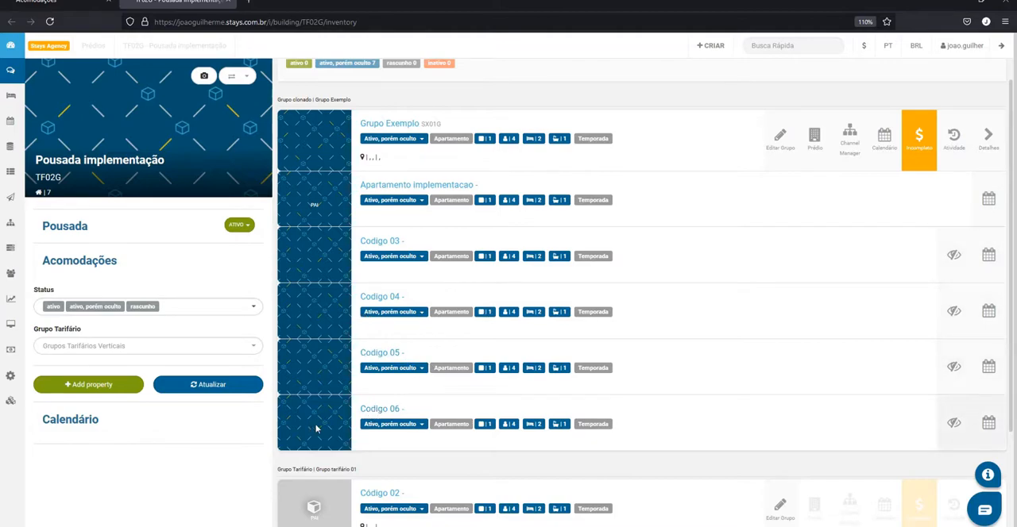
{"action": "scroll", "coordinate": [434, 440], "scroll_direction": "down", "scroll_amount": 2}
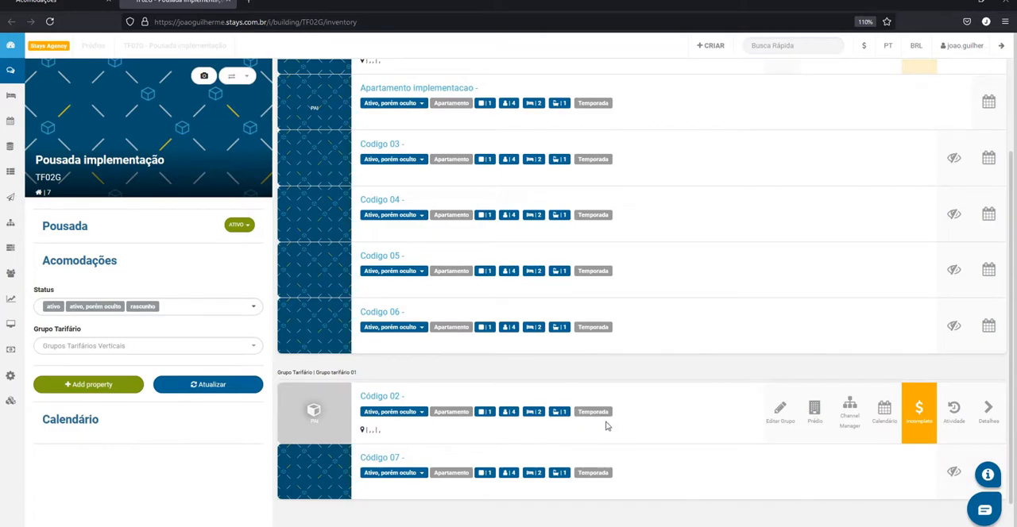
{"action": "scroll", "coordinate": [645, 444], "scroll_direction": "up", "scroll_amount": 1}
{"action": "scroll", "coordinate": [645, 447], "scroll_direction": "up", "scroll_amount": 1}
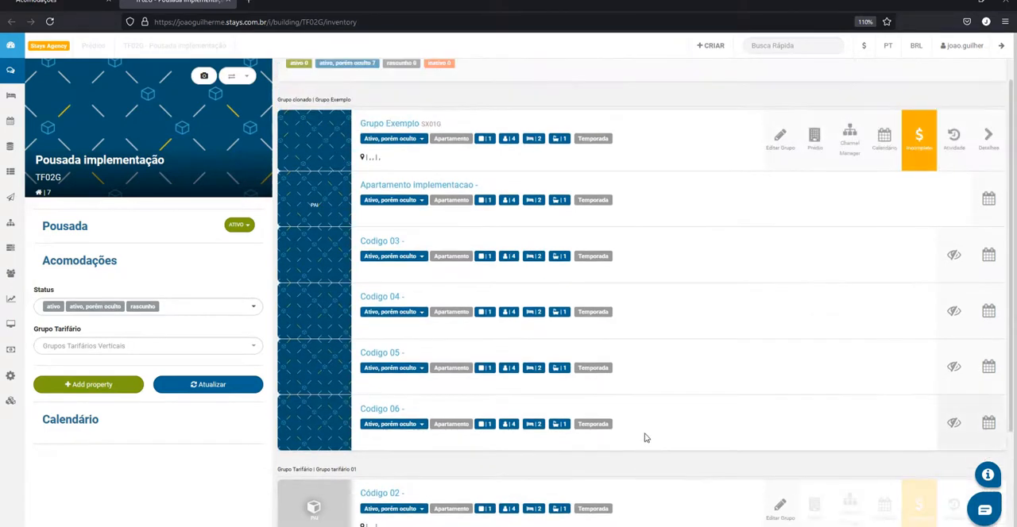
{"action": "scroll", "coordinate": [659, 397], "scroll_direction": "down", "scroll_amount": 1}
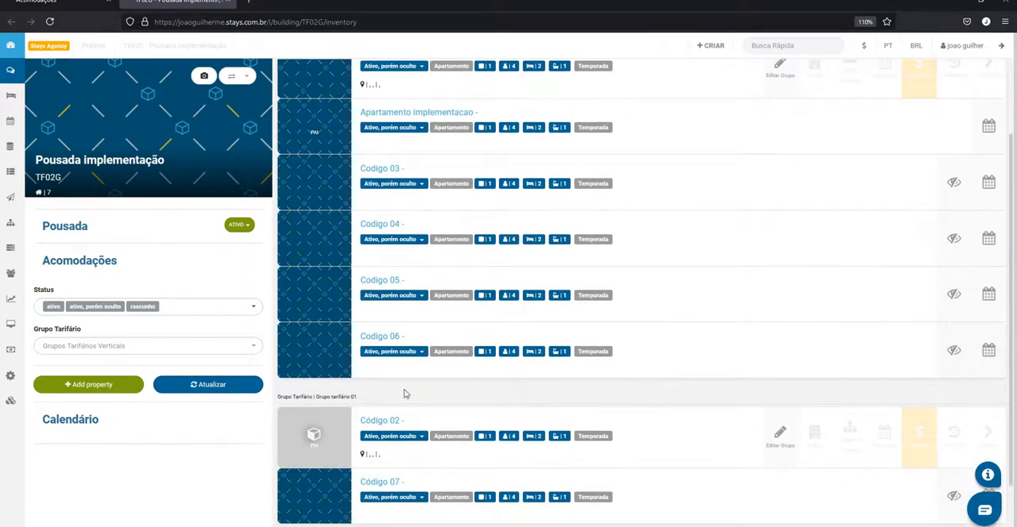
{"action": "scroll", "coordinate": [614, 472], "scroll_direction": "up", "scroll_amount": 2}
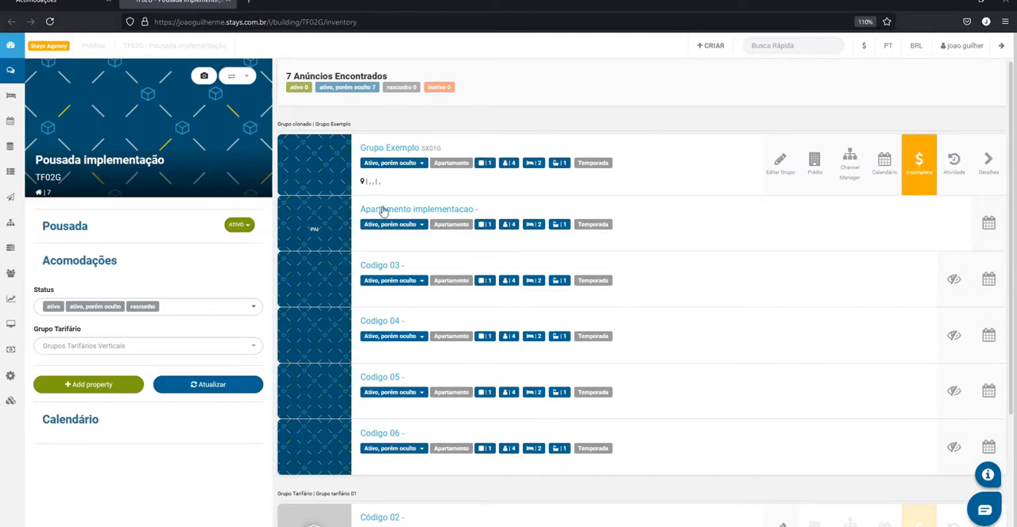
{"action": "scroll", "coordinate": [533, 318], "scroll_direction": "down", "scroll_amount": 2}
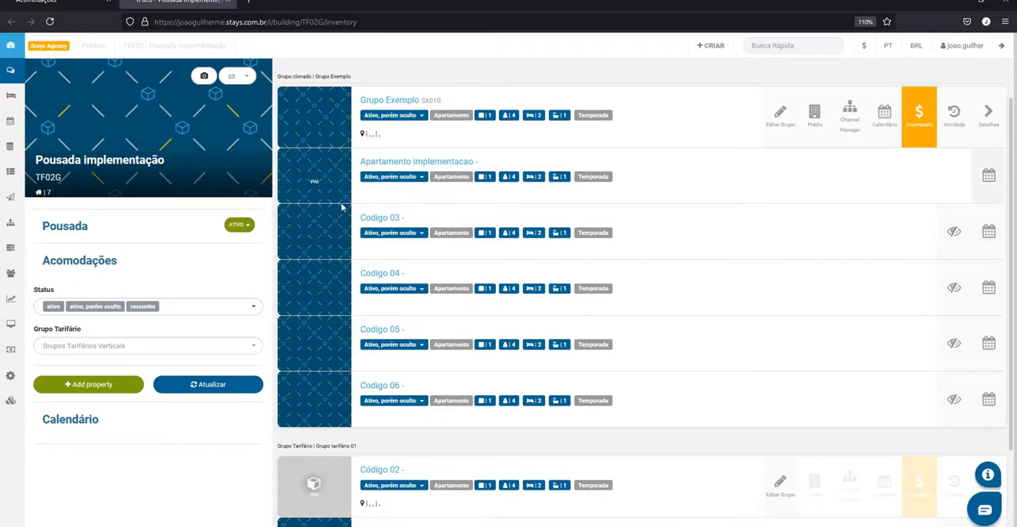
{"action": "scroll", "coordinate": [473, 243], "scroll_direction": "down", "scroll_amount": 1}
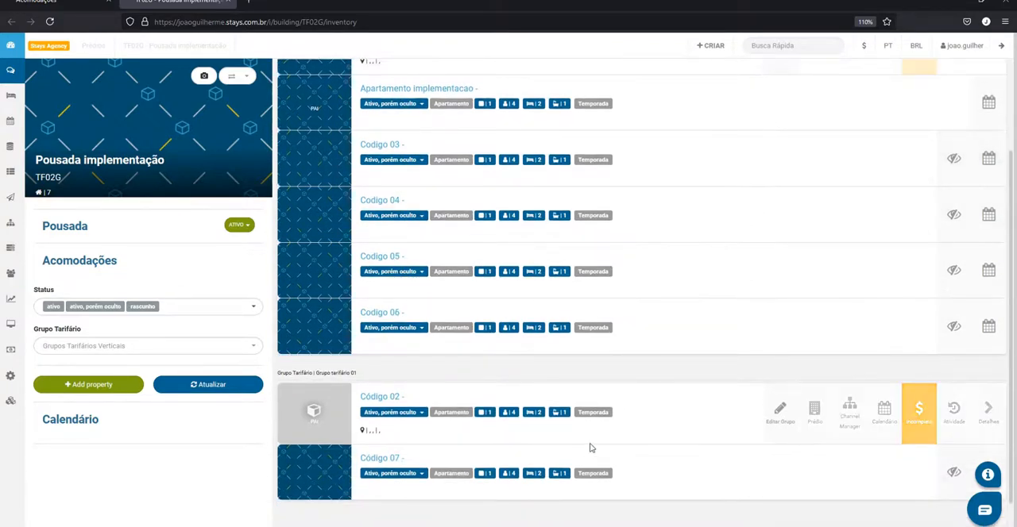